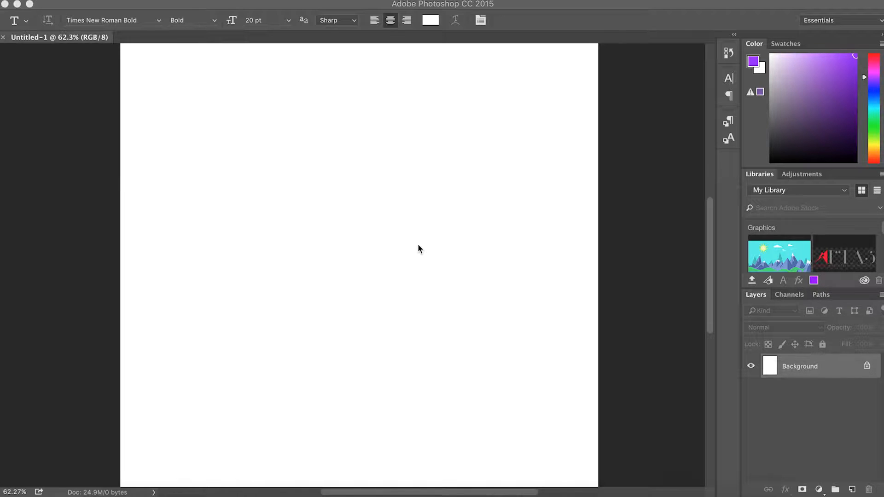
Show the rulers around the canvas
left_click(30, 206)
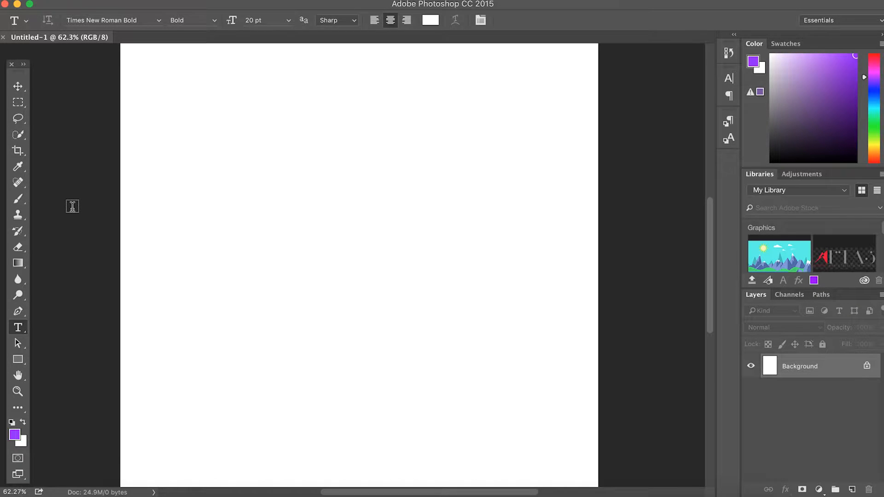
left_click(328, 0)
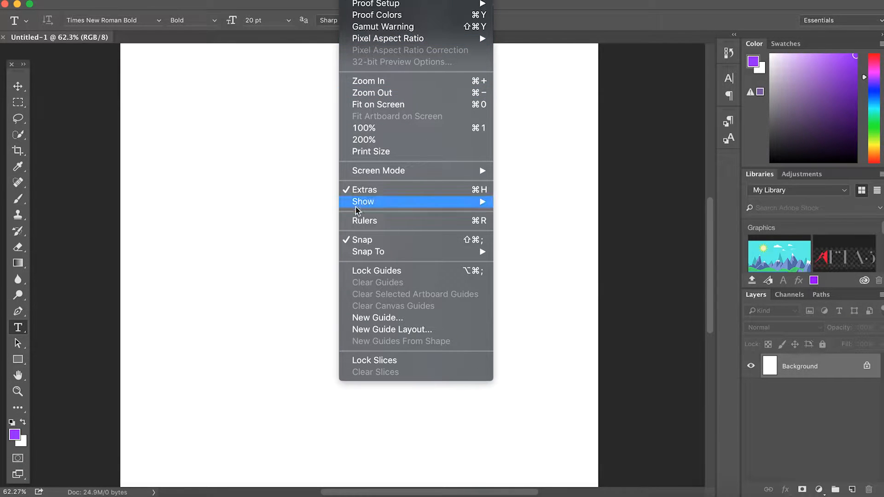
left_click(364, 219)
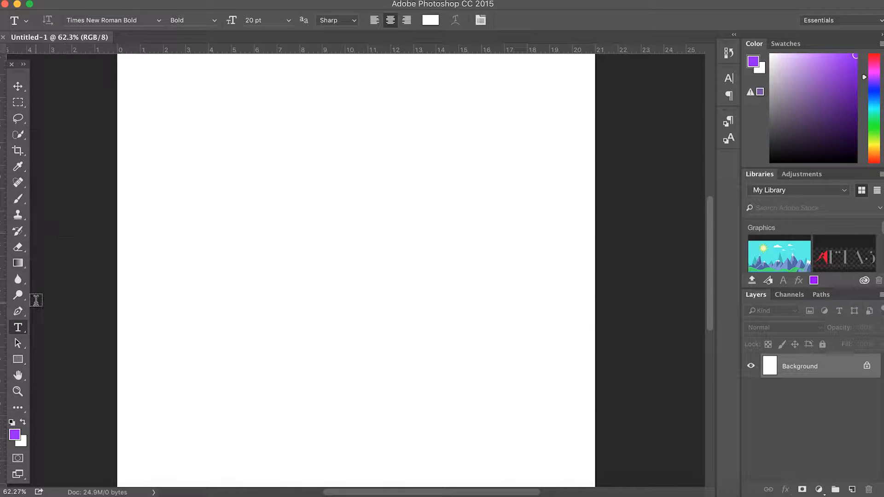
Start a text layer in the canvas's upper left area with the word "Have" and set its colour to black, 000000
left_click(196, 199)
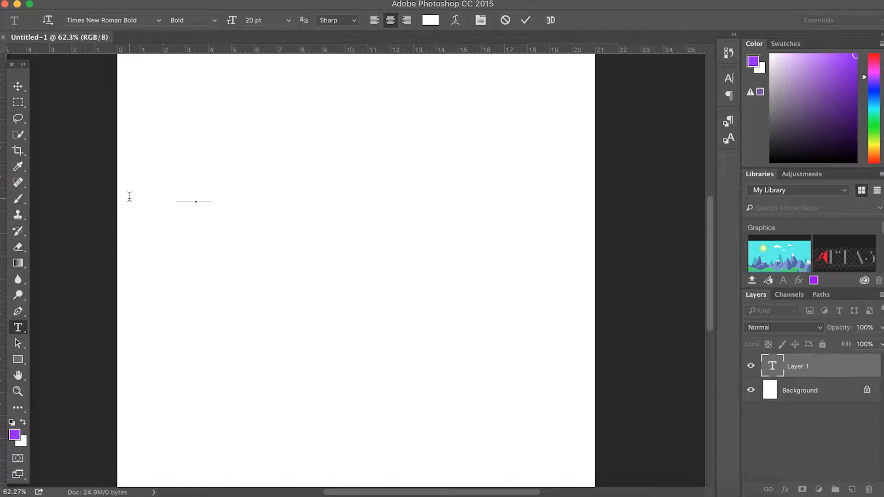
left_click_drag(222, 200, 167, 198)
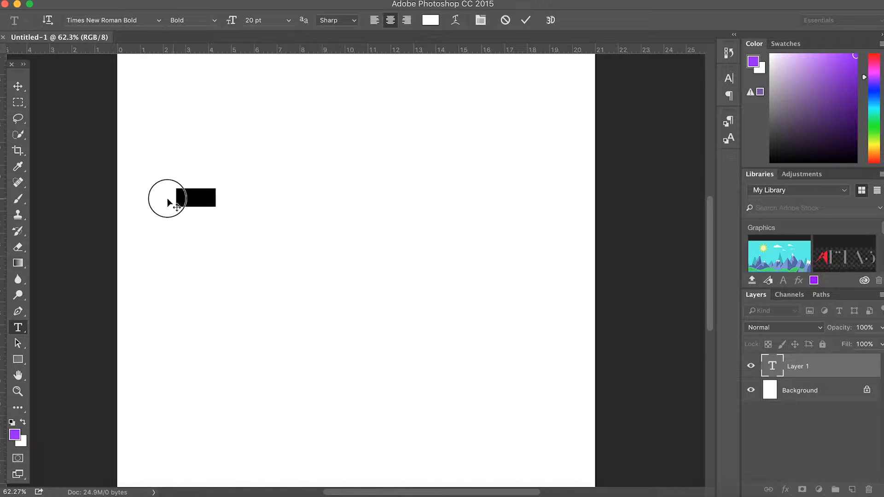
left_click(15, 436)
left_click_drag(516, 239, 454, 442)
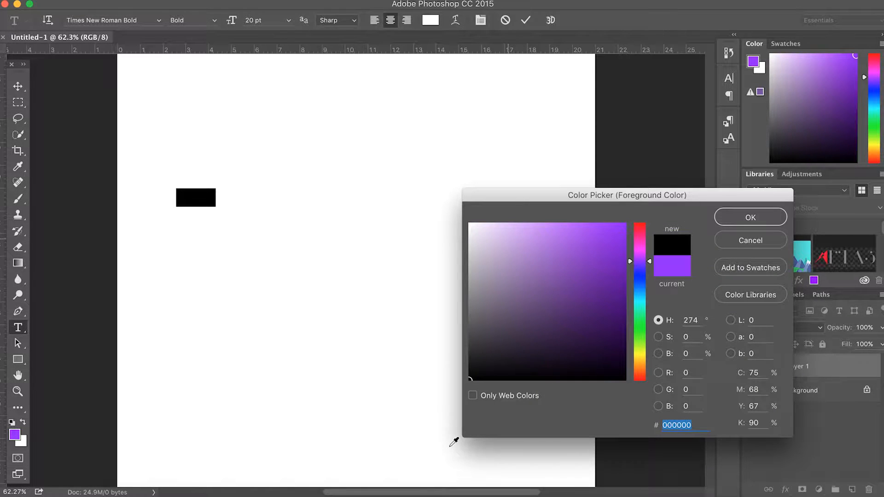
left_click(763, 220)
left_click(214, 204)
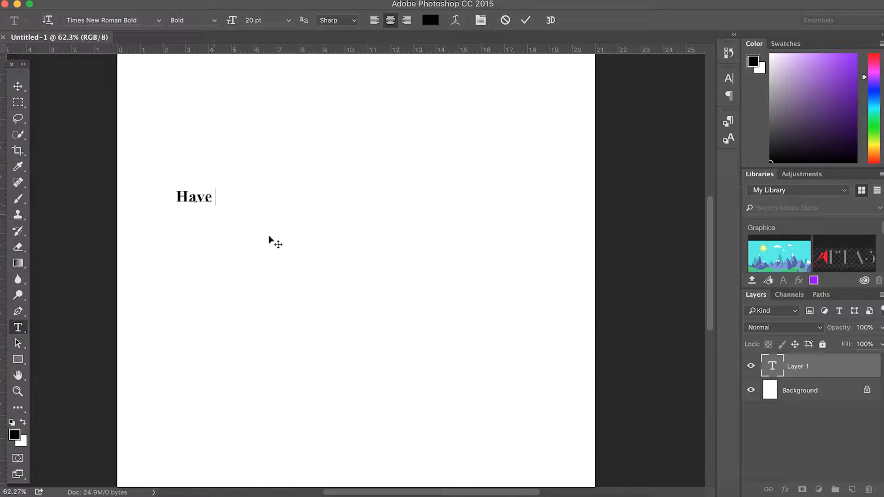
Complete the text as "Have I ever had" over "a casual Friday?" on two lines and move it toward the upper middle of the canvas
type("I ever had a")
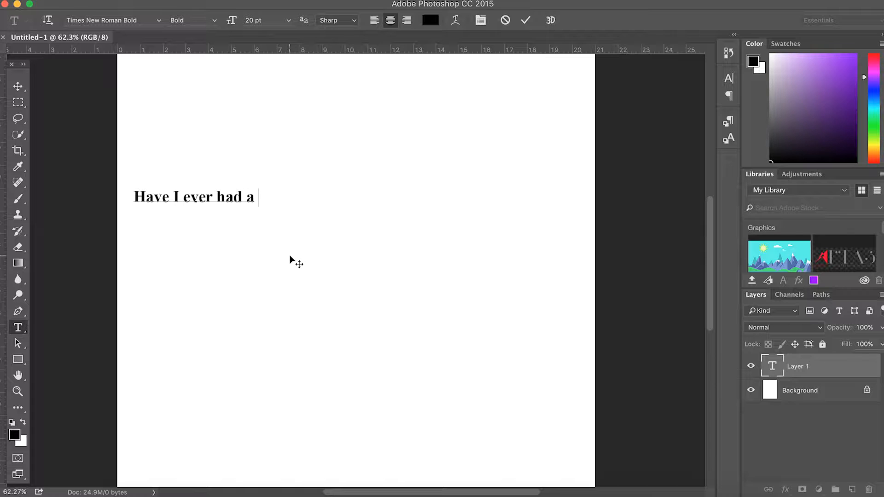
key("BackSpace")
key("BackSpace")
key("BackSpace")
type("a casual Friday")
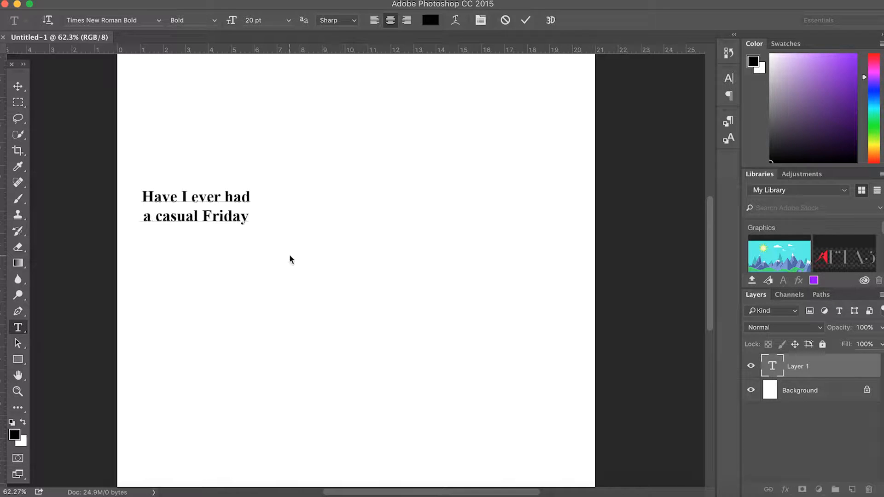
type("?")
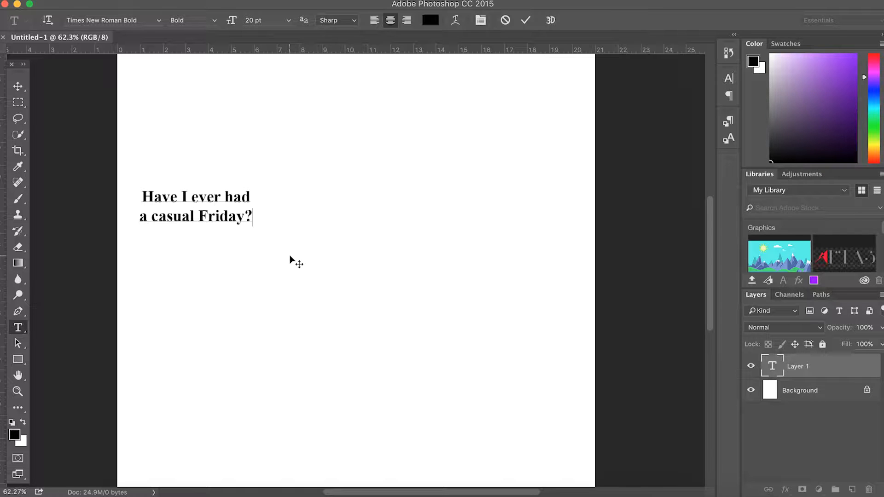
left_click(18, 88)
left_click_drag(227, 216, 376, 196)
Enclose the two-line sentence in curly double quotation marks and move it up toward the canvas's upper left
left_click(18, 327)
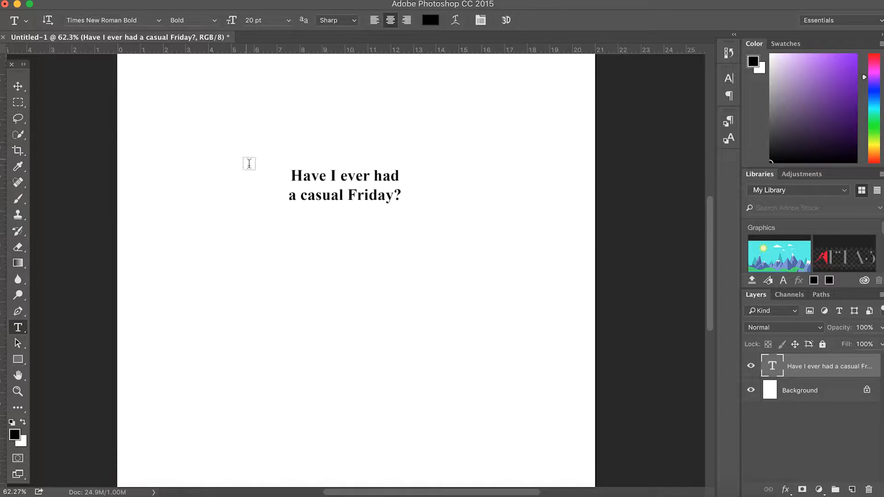
left_click(293, 174)
type("@")
key("BackSpace")
type("“")
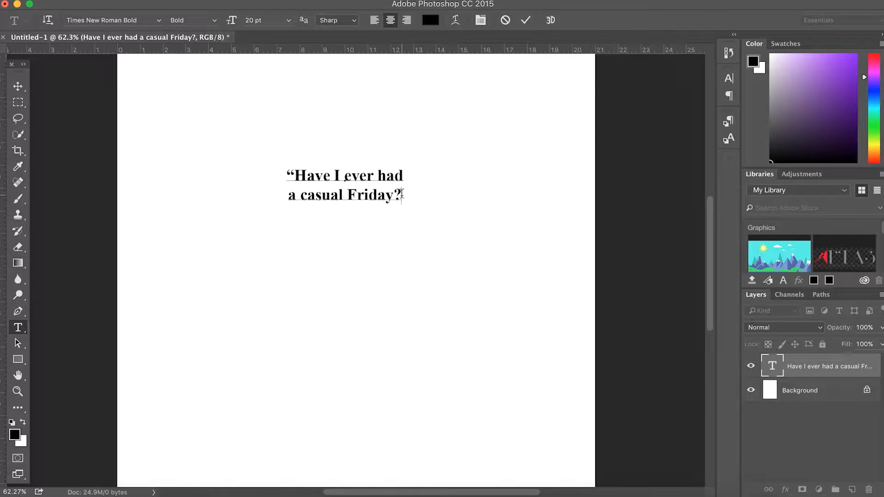
left_click(402, 193)
type("”")
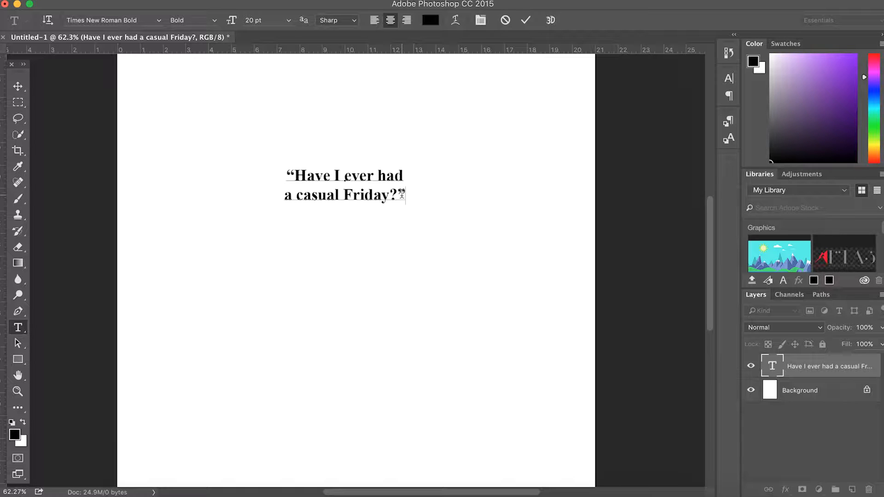
left_click(18, 86)
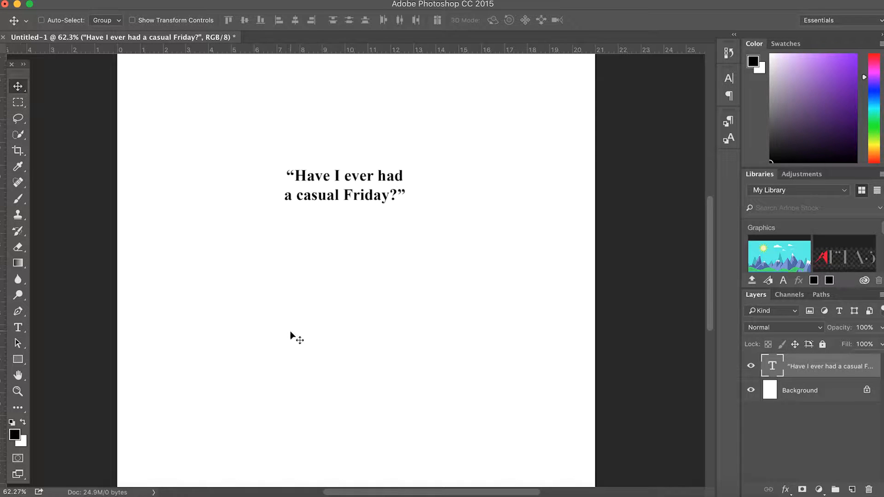
left_click_drag(317, 174, 237, 139)
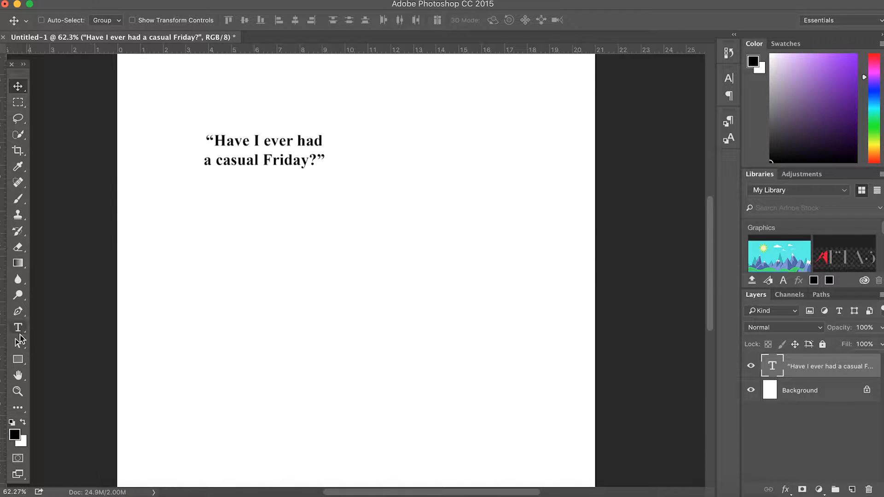
Add a separate text layer reading "- Seperating layers" above and to the right of the quote
left_click(18, 328)
left_click(430, 81)
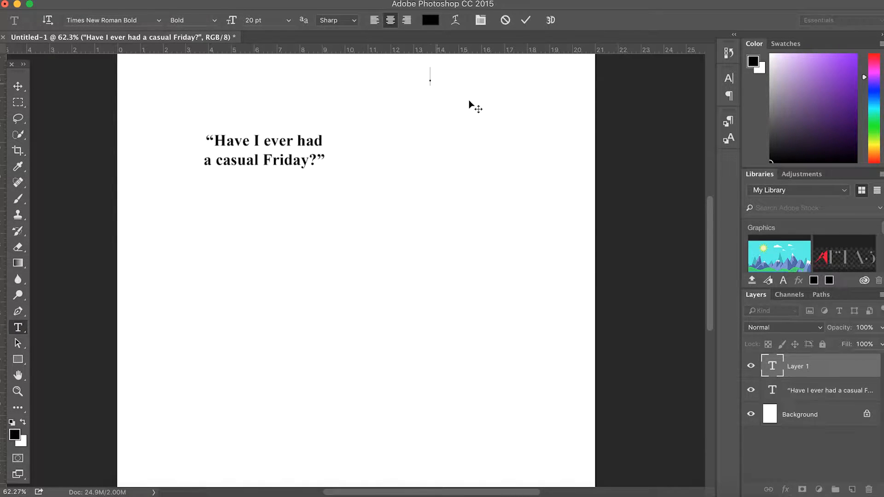
type("- Seperating layers")
left_click(19, 85)
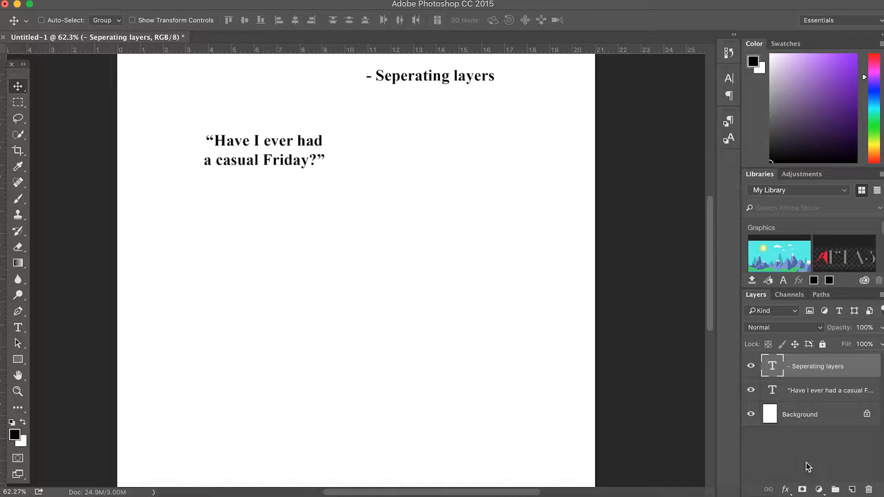
Add a new layer below the quote containing only its first line, “Have I ever had, with the opening quotation mark
left_click(850, 489)
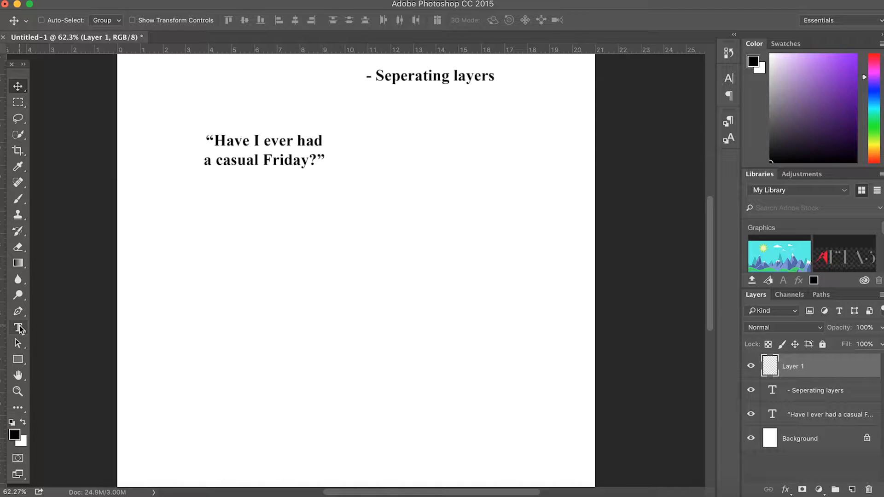
left_click(19, 328)
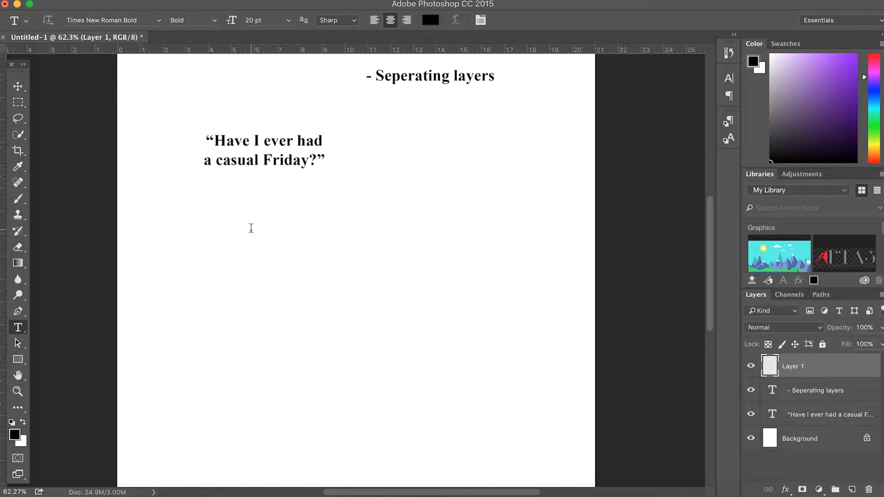
left_click(251, 228)
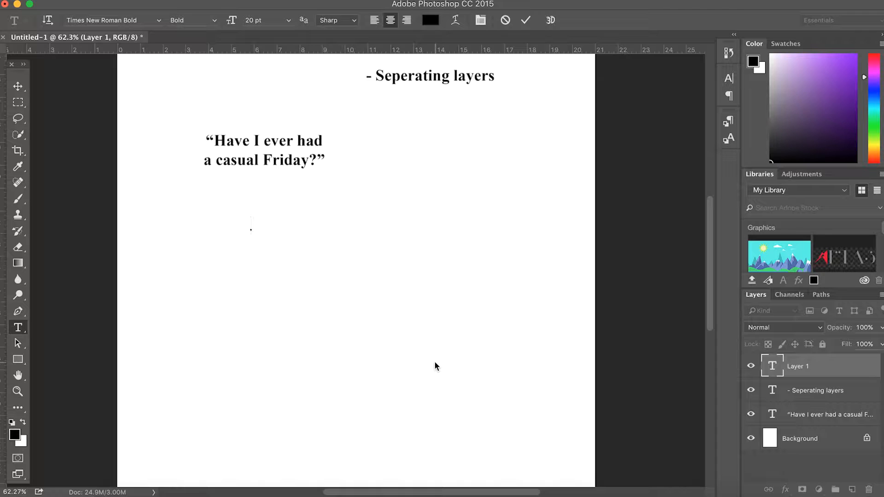
type("“Have I ever had")
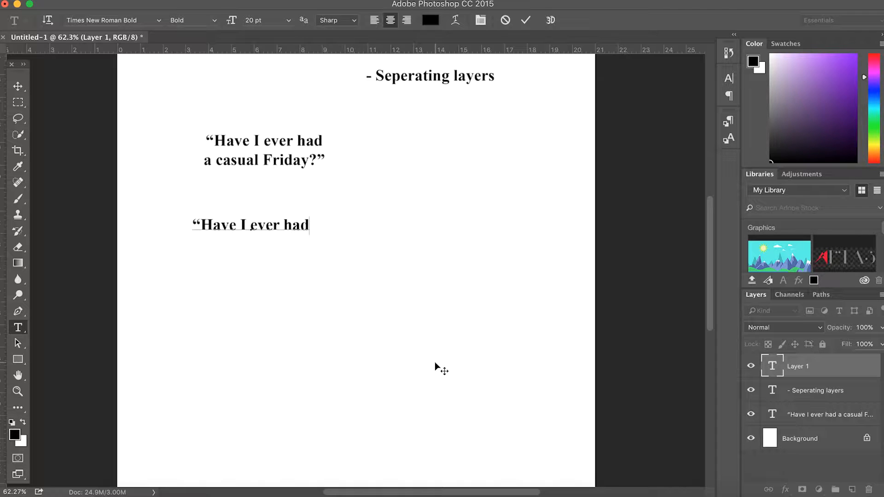
left_click(19, 86)
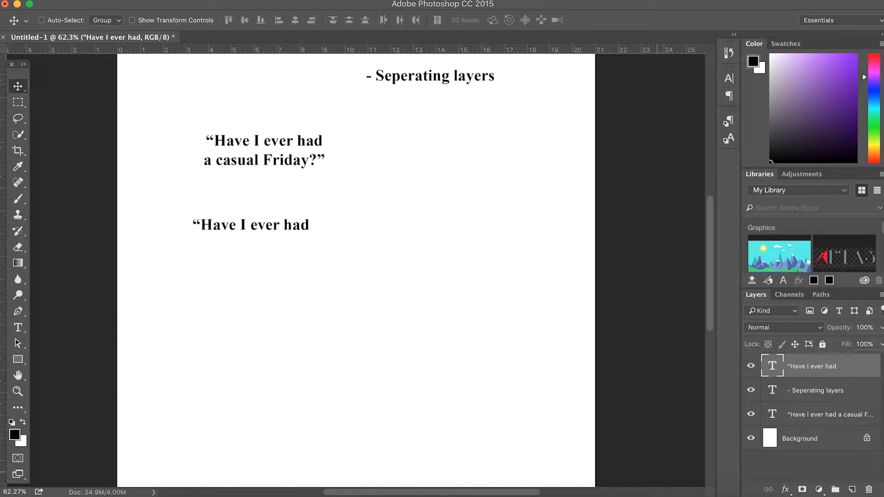
Add another text layer further down with the quote's second line, a casual Friday?”, including the closing quotation mark
left_click(18, 327)
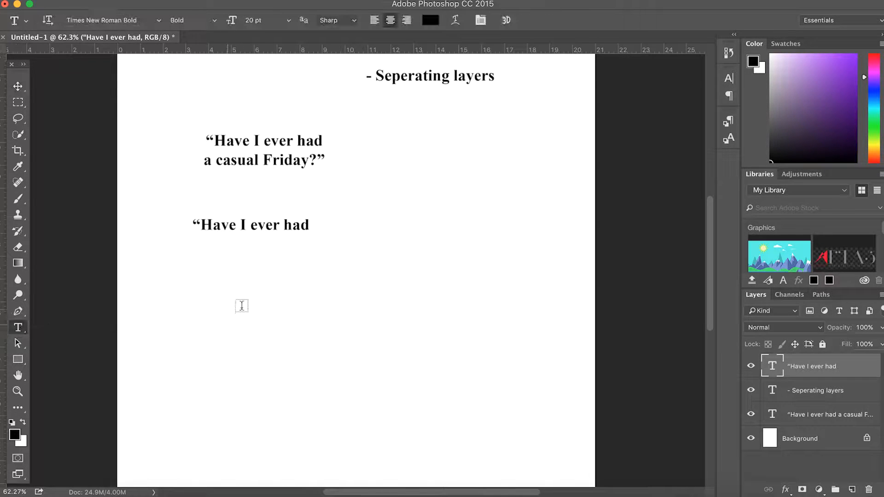
left_click(243, 305)
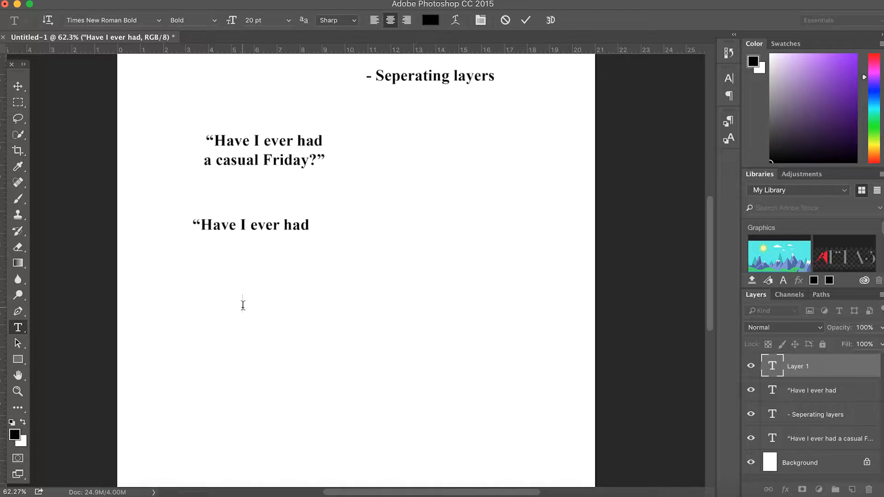
type("a casual")
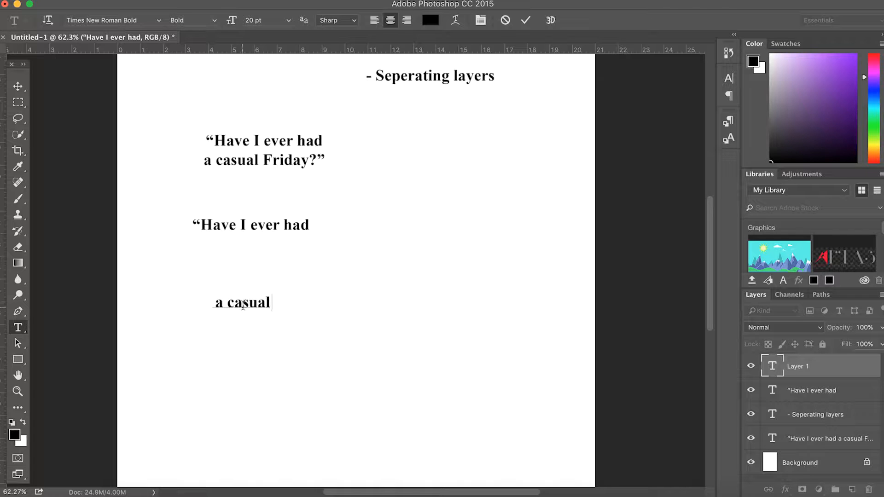
type(" Friday>")
key("BackSpace")
type("?@")
key("BackSpace")
type("”")
left_click(18, 86)
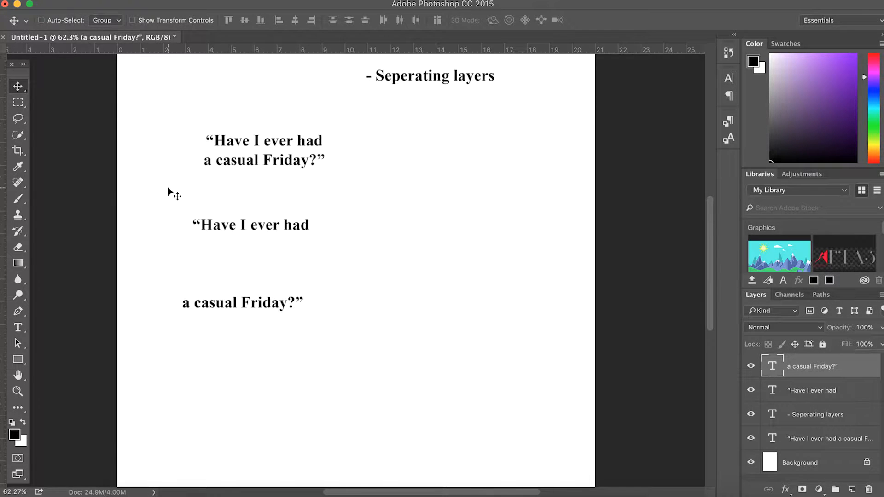
Move the separate "a casual Friday?”" line up and right so it slightly overlaps the end of the separate "“Have I ever had" line
scroll(171, 247, "up", 5)
left_click(18, 327)
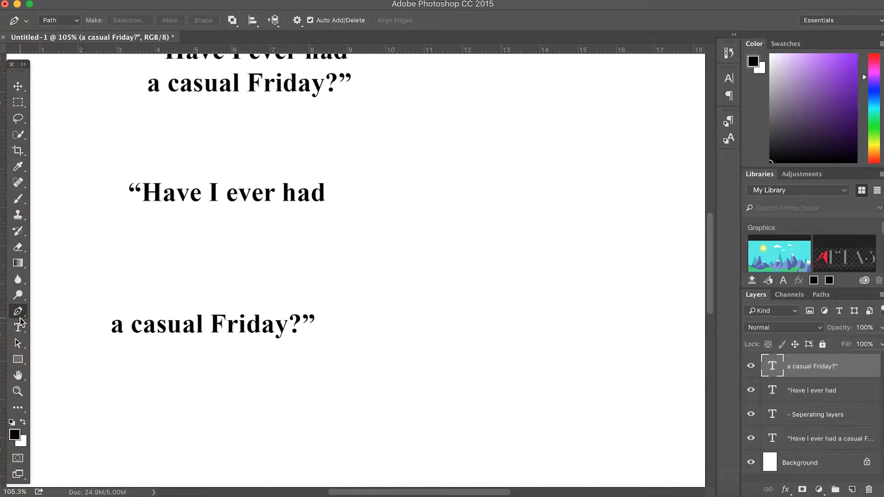
left_click(136, 337)
left_click_drag(136, 354, 206, 245)
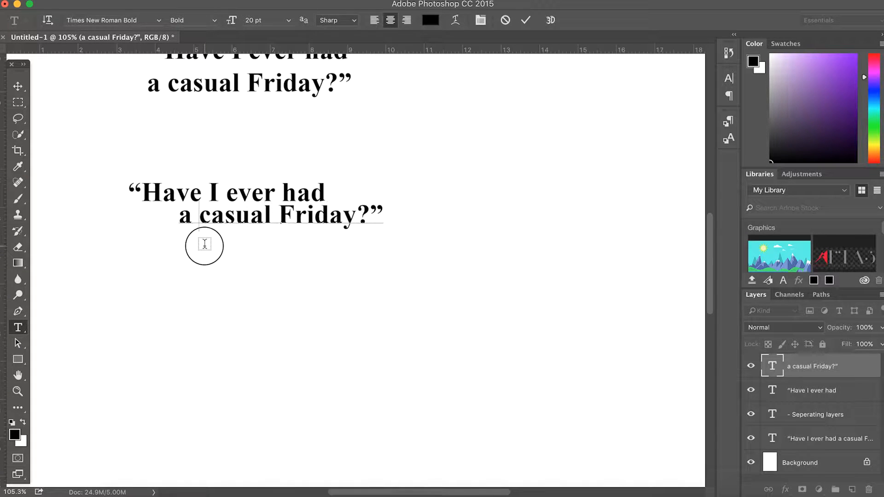
left_click_drag(260, 239, 274, 238)
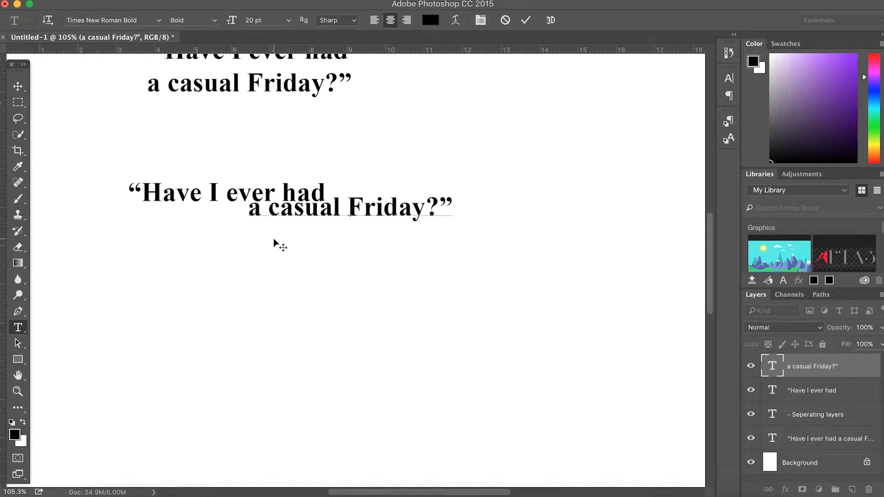
scroll(274, 239, "down", 3)
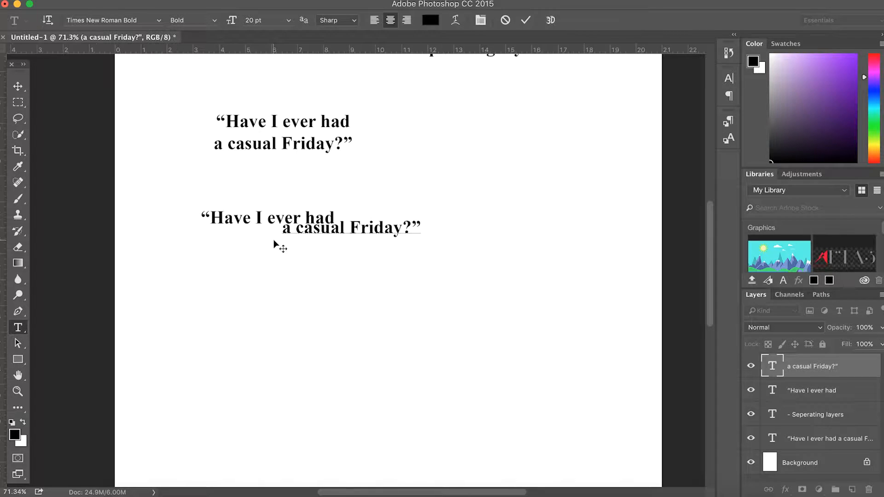
left_click(19, 89)
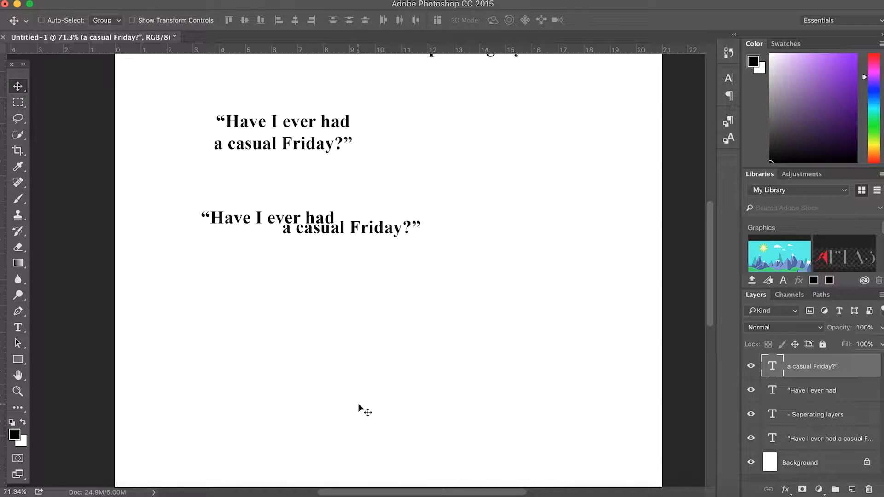
scroll(359, 405, "up", 4)
scroll(358, 405, "right", 2)
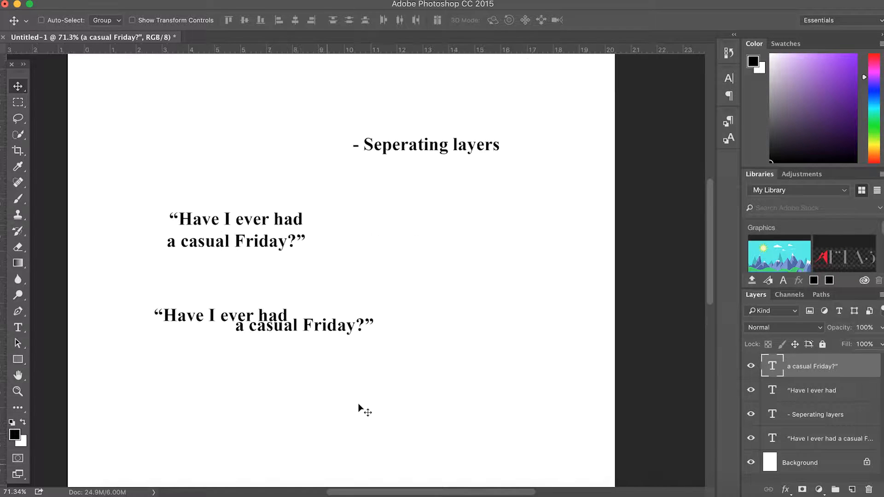
scroll(359, 405, "down", 4)
scroll(358, 405, "left", 3)
scroll(358, 405, "right", 2)
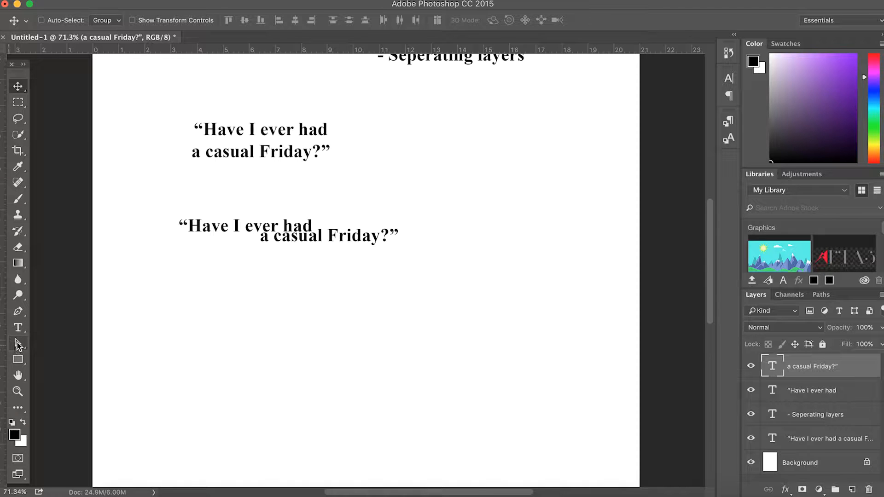
left_click(18, 330)
left_click(155, 23)
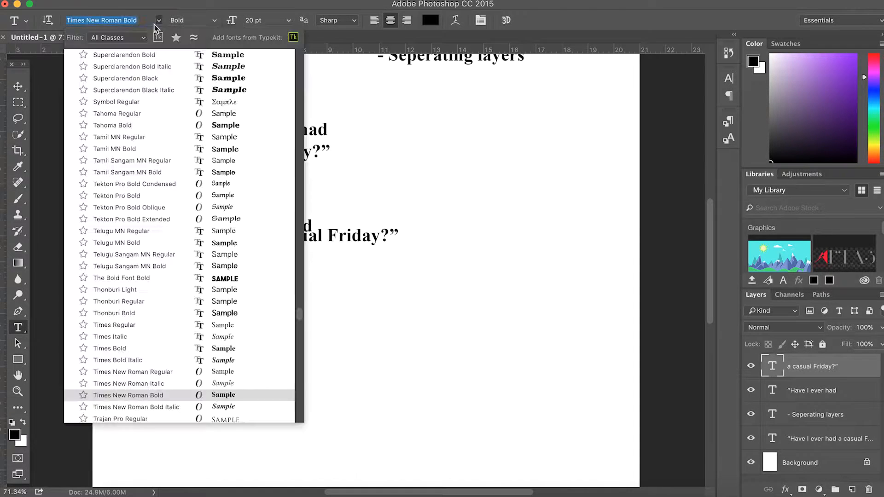
scroll(148, 162, "up", 1)
scroll(148, 162, "up", 10)
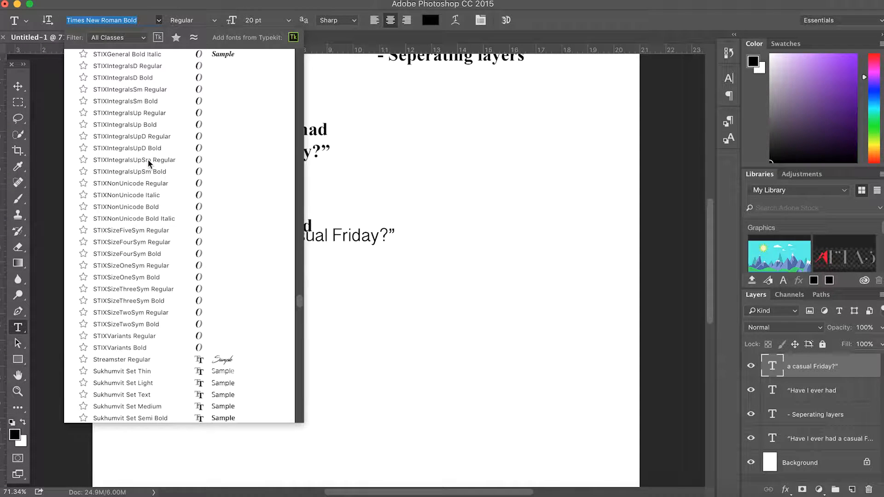
scroll(165, 166, "up", 6)
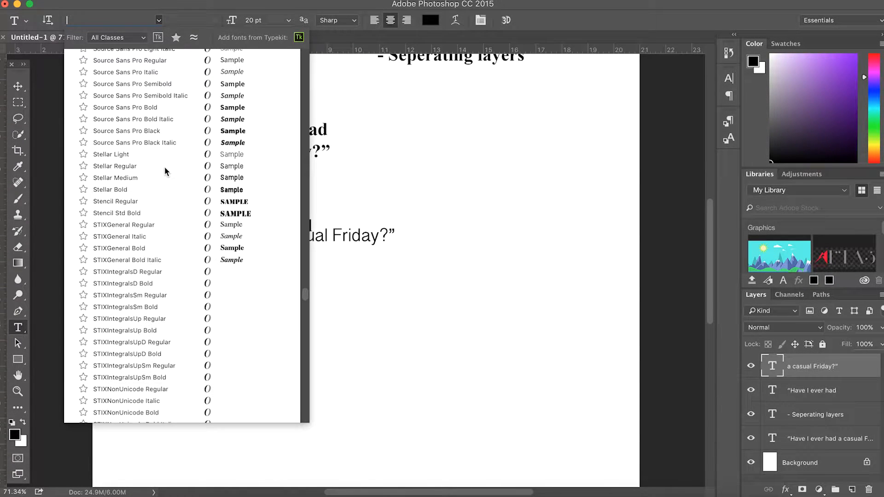
scroll(164, 167, "up", 15)
scroll(164, 192, "up", 15)
left_click(26, 90)
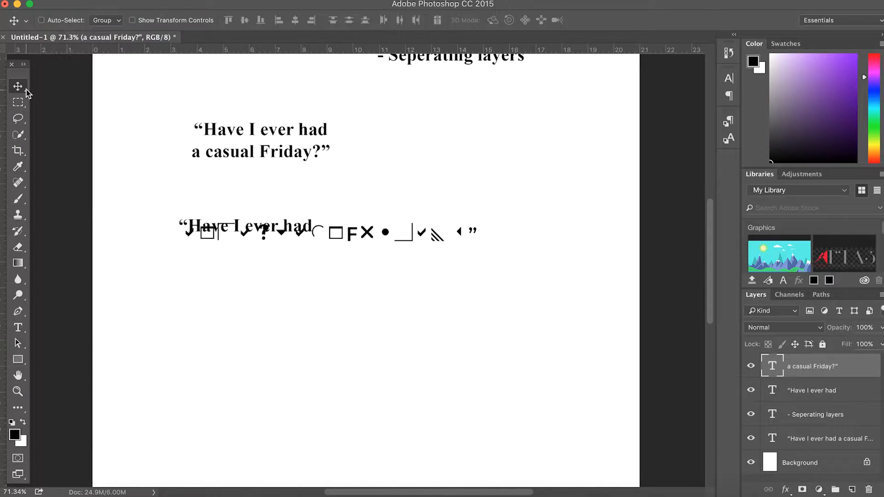
Duplicate the two overlapping single-line text layers together and place the copies directly below the originals
left_click(800, 391, "shift")
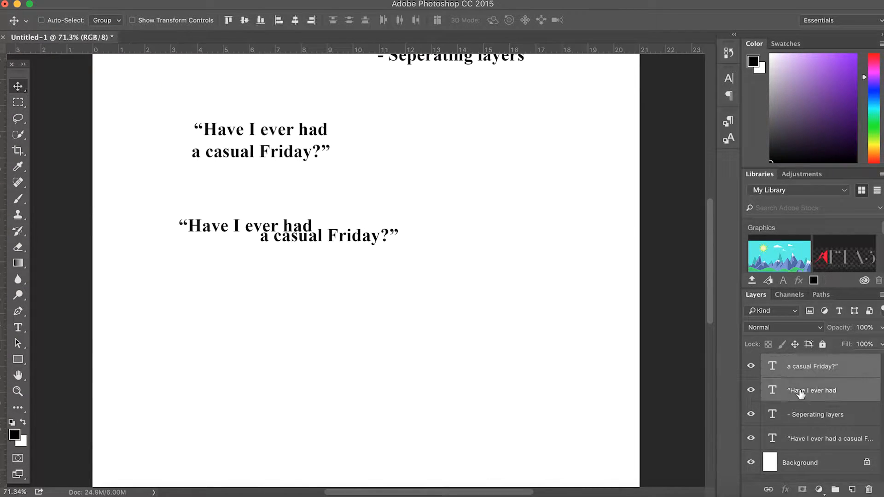
left_click_drag(282, 235, 278, 283)
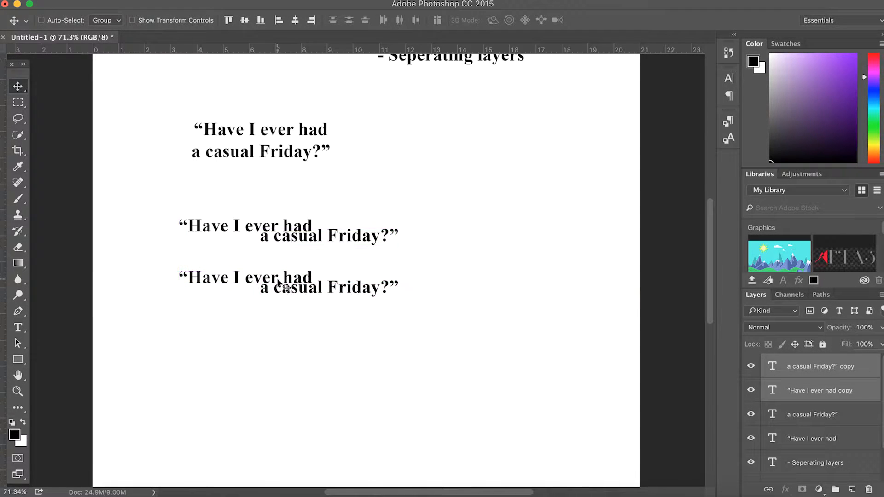
Change the font of the copied "“Have I ever had" line to Bebas Regular
left_click(18, 327)
left_click_drag(177, 276, 336, 282)
left_click(159, 20)
scroll(175, 186, "up", 10)
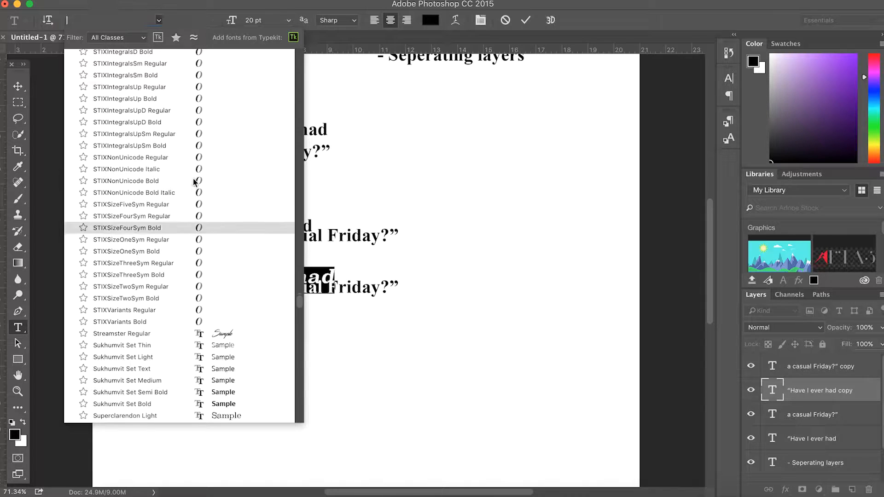
scroll(191, 184, "up", 8)
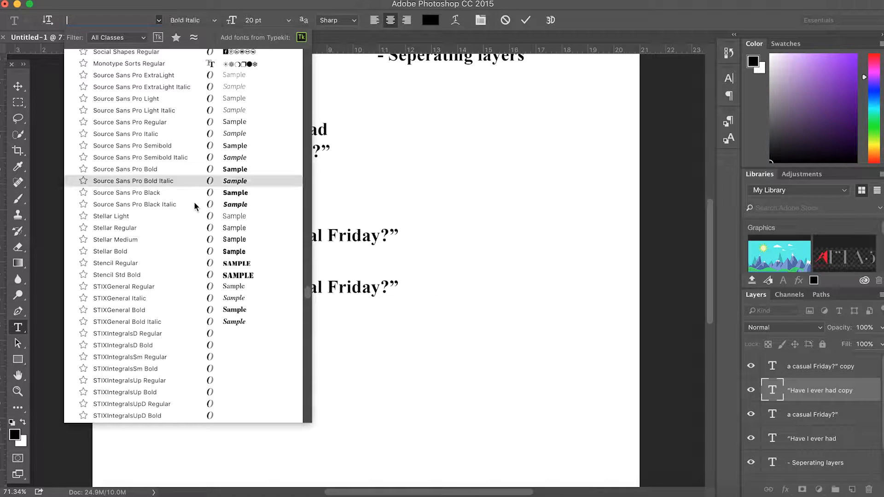
scroll(189, 237, "up", 9)
scroll(189, 236, "up", 16)
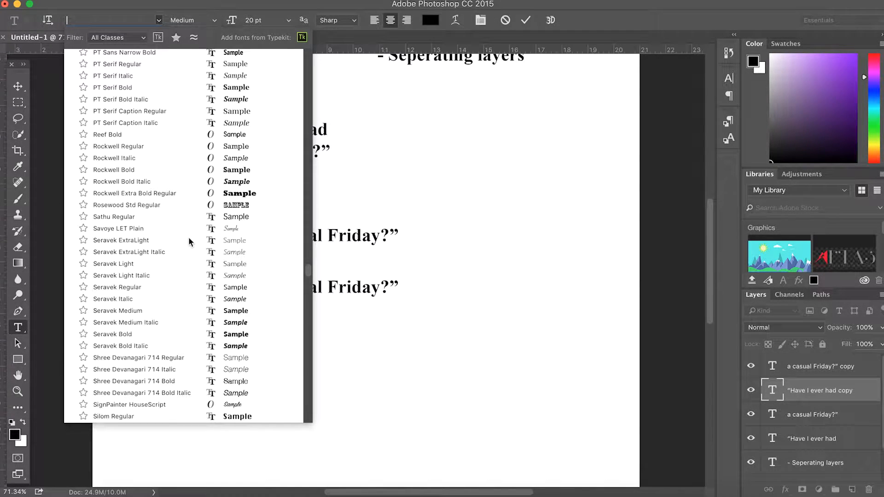
scroll(188, 237, "up", 3)
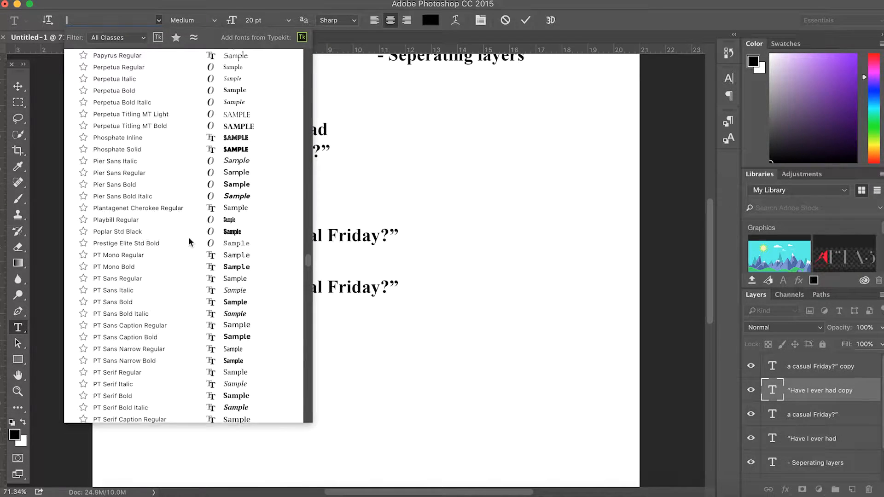
scroll(189, 236, "up", 15)
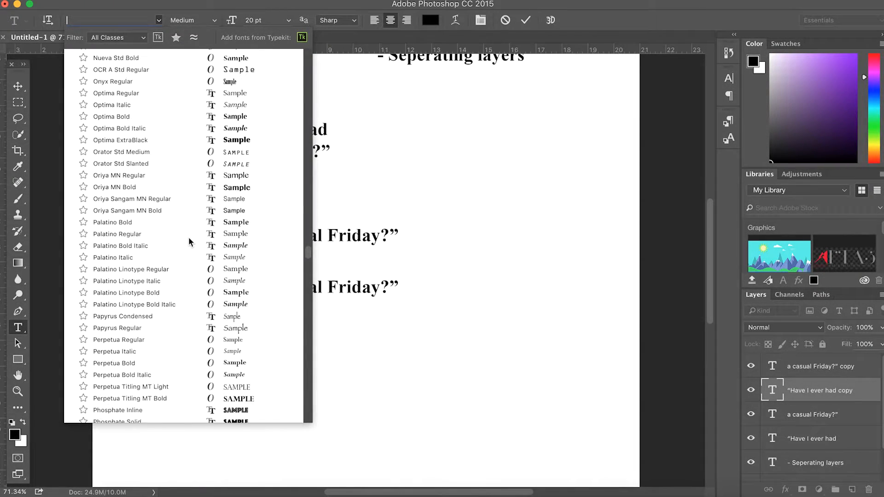
scroll(189, 241, "up", 8)
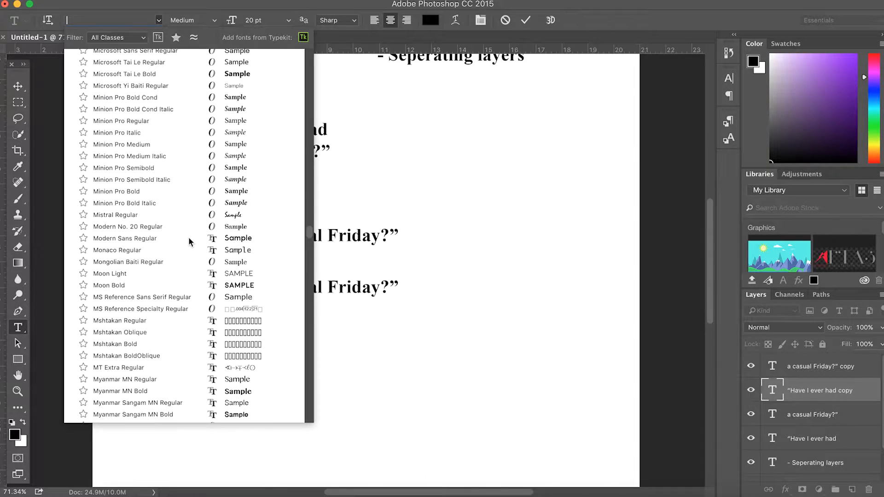
scroll(189, 237, "up", 20)
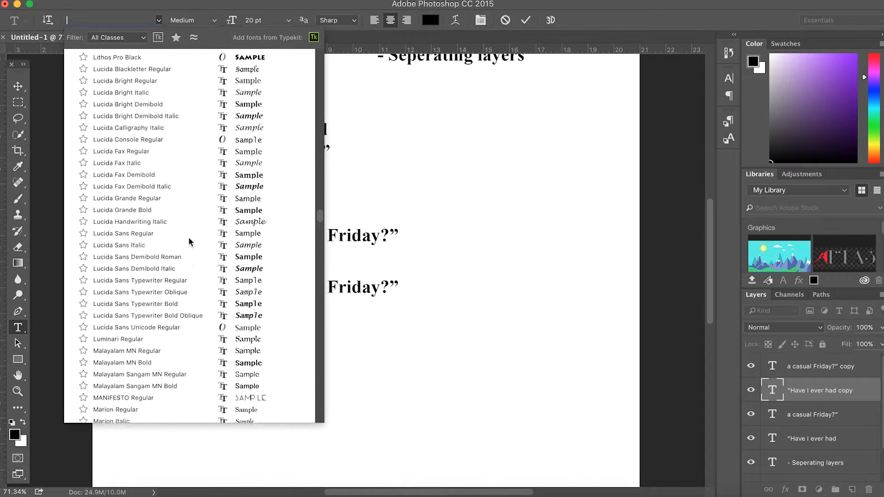
scroll(189, 237, "up", 10)
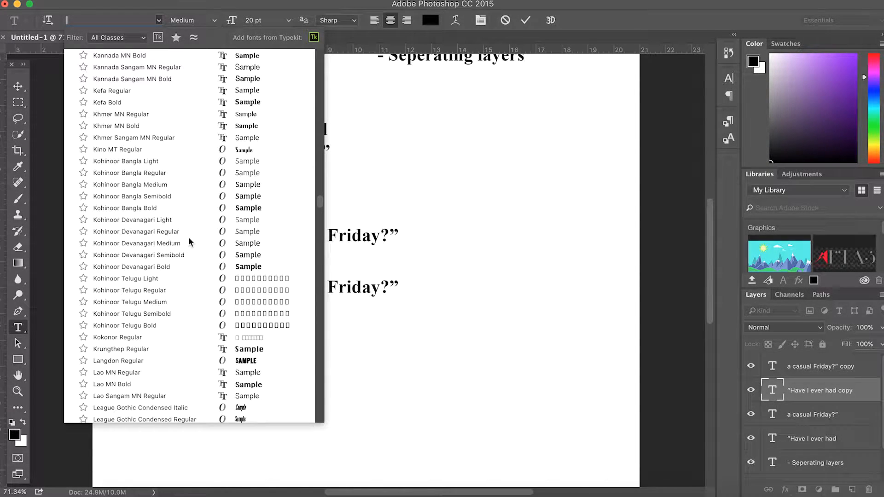
scroll(190, 163, "up", 15)
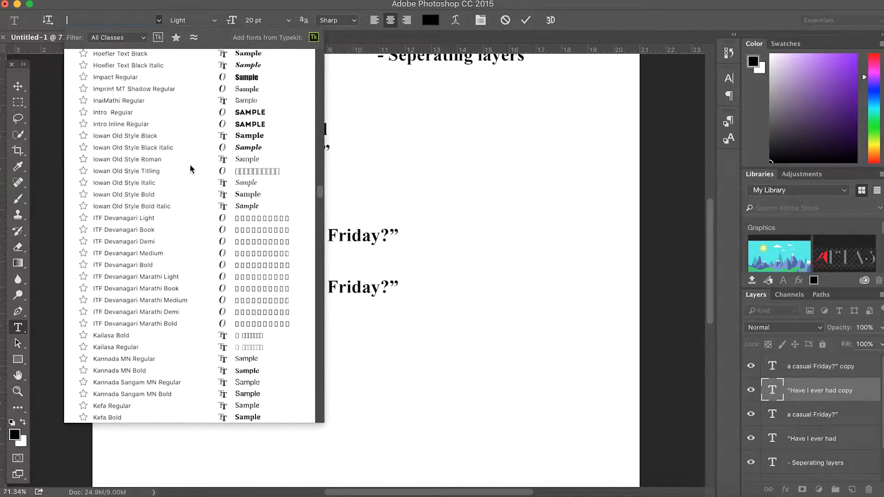
scroll(190, 164, "up", 12)
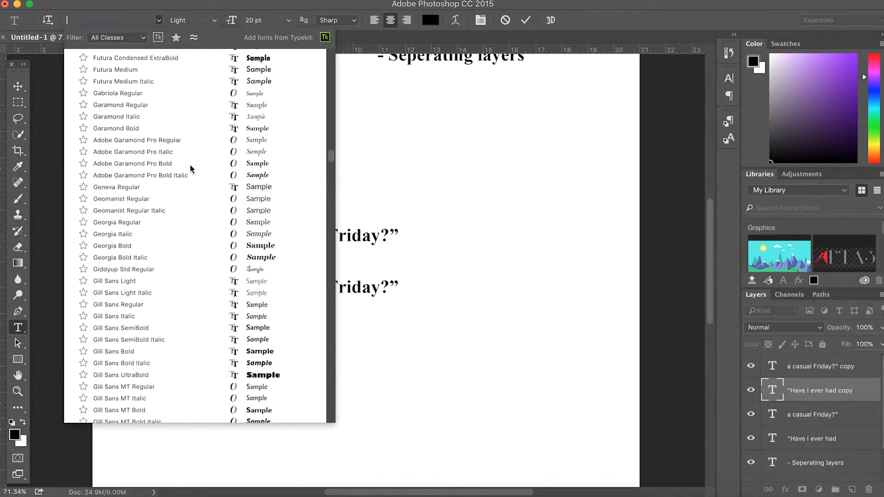
scroll(190, 164, "up", 15)
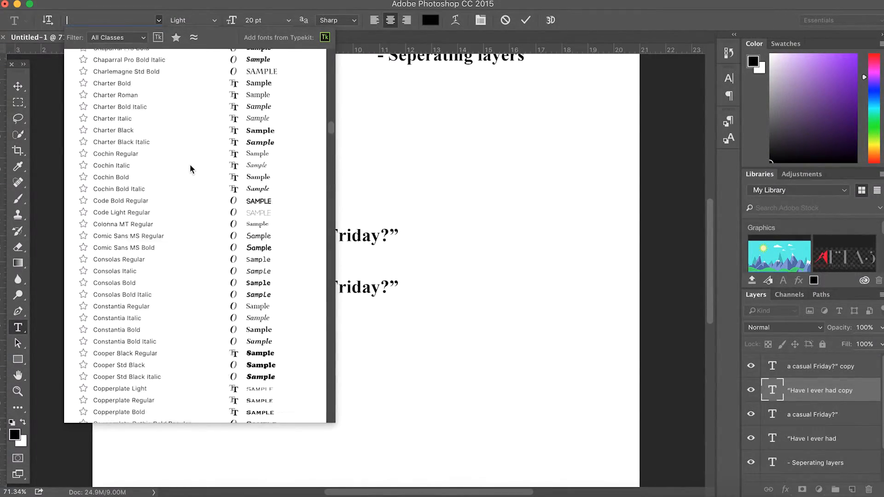
scroll(189, 169, "up", 15)
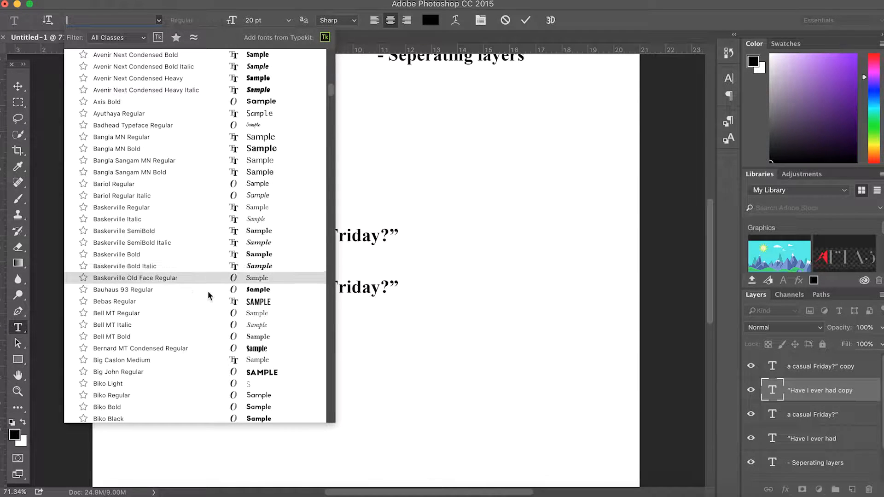
left_click(207, 304)
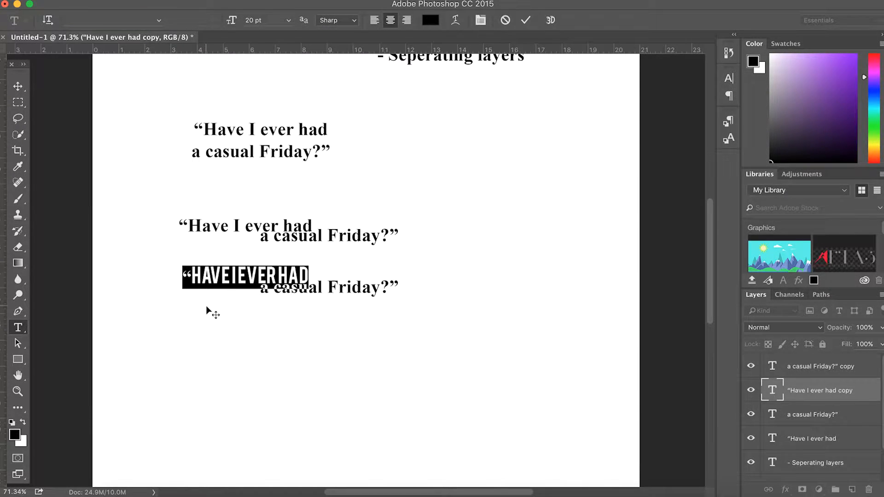
left_click(17, 84)
Set the copied "a casual Friday?”" line in Bebas Regular and move it slightly down, clear of most of the line above
left_click(18, 328)
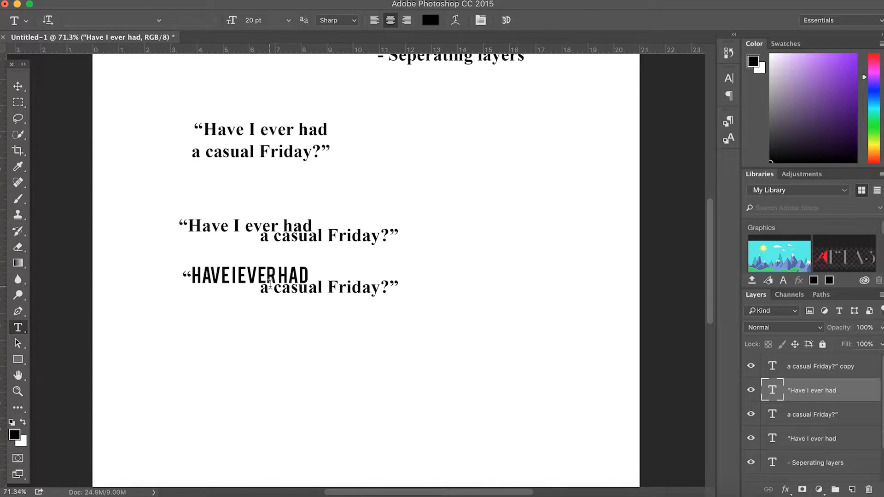
left_click_drag(264, 286, 420, 288)
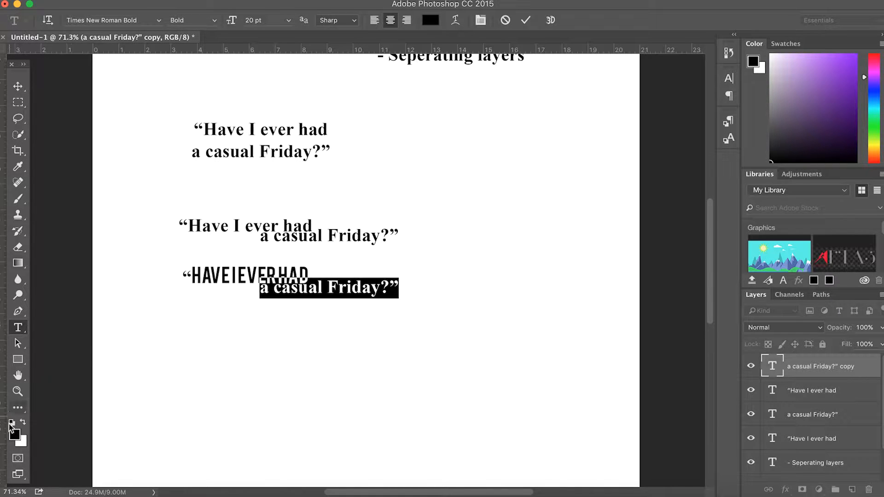
left_click(88, 21)
type("beb")
key("Return")
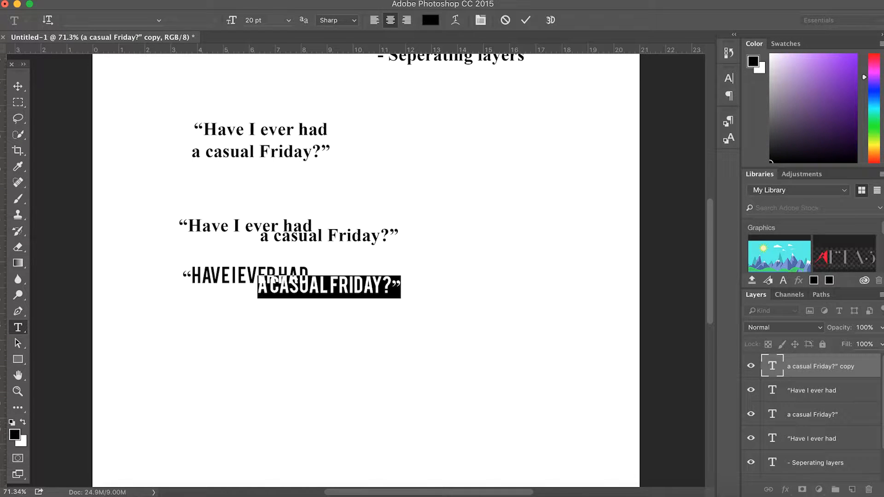
left_click(18, 86)
left_click_drag(352, 288, 357, 299)
Widen the word gaps in the Bebas "“Have I ever had" line by adding extra spaces between its words
left_click(19, 328)
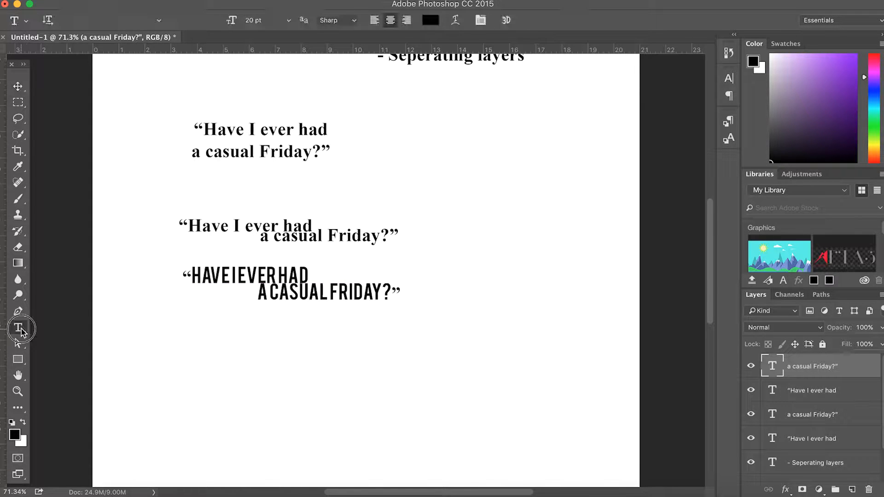
left_click(230, 275)
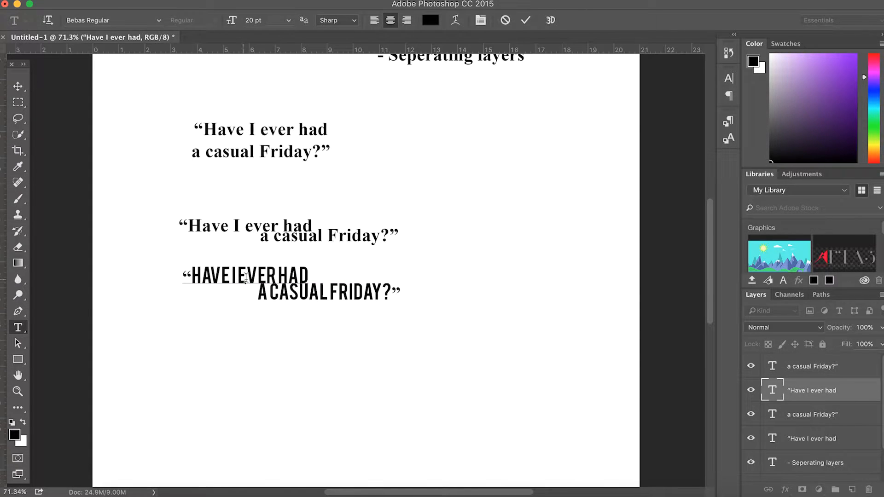
left_click(280, 275)
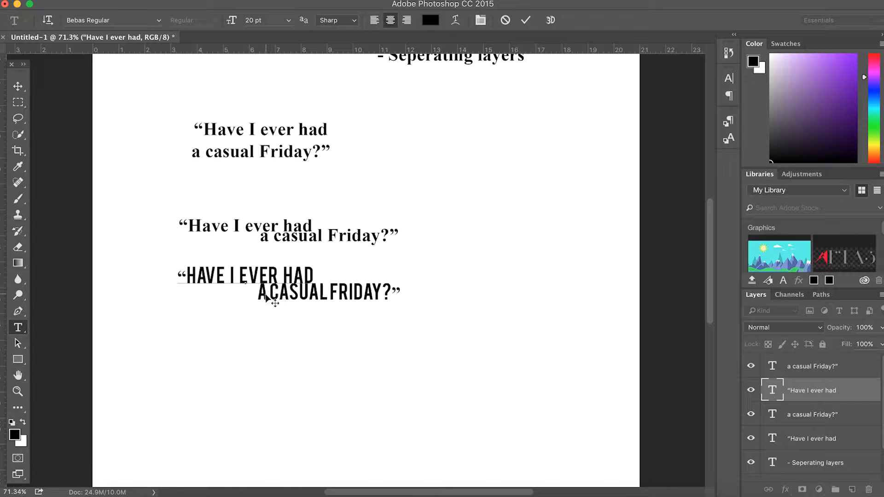
left_click(19, 93)
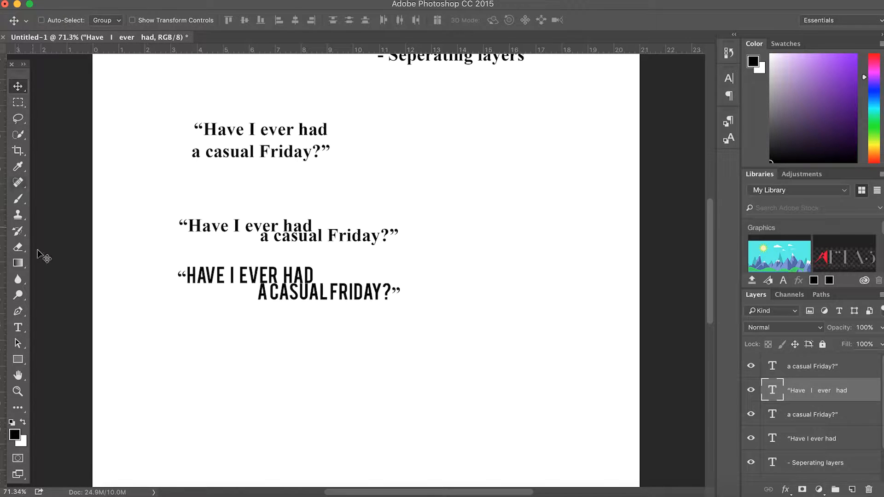
Add extra spaces between the words of the Bebas "a casual Friday?”" line to match the line above
left_click(18, 328)
left_click(270, 291)
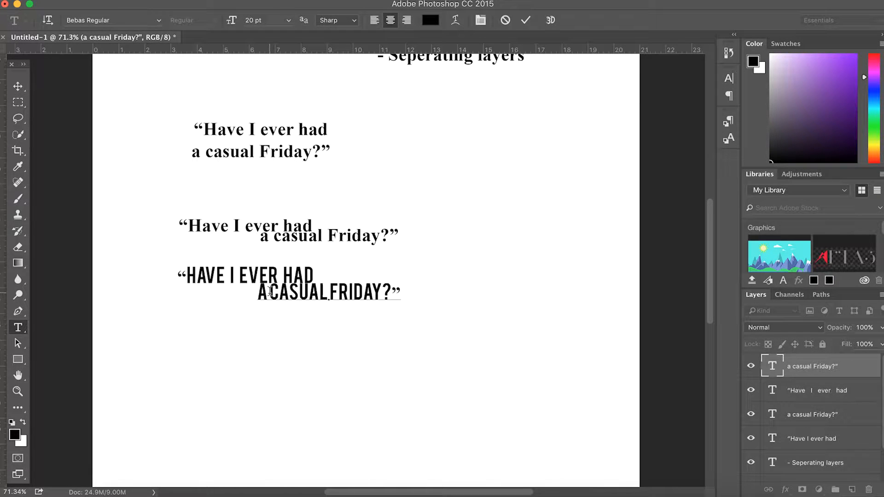
left_click(330, 292)
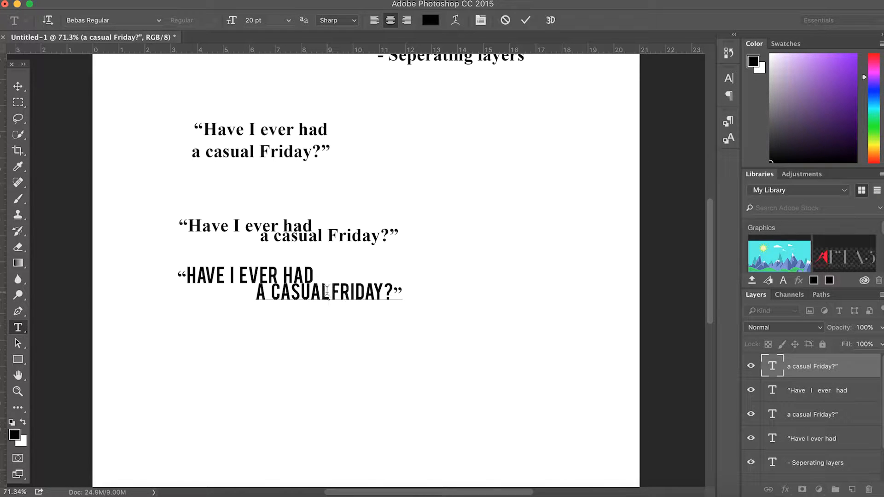
left_click(21, 87)
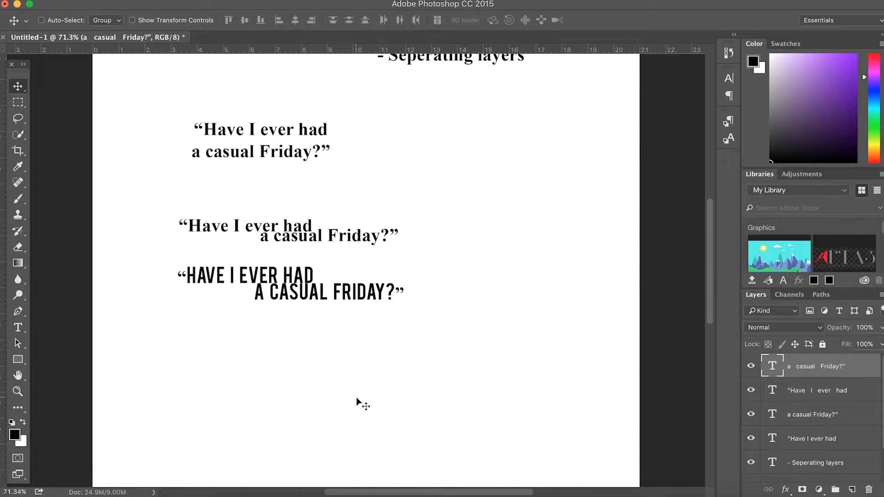
Duplicate both Bebas lines together and place the copies directly beneath them
left_click(767, 394, "shift")
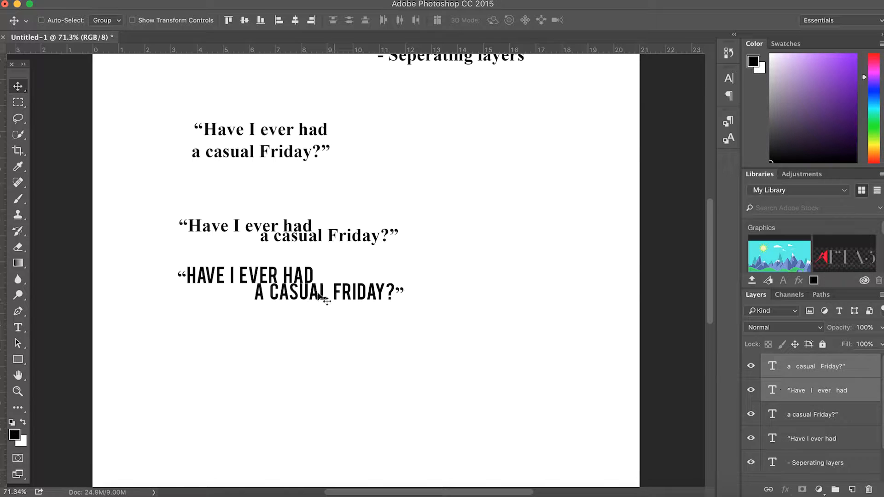
left_click_drag(273, 289, 273, 336)
Recolour all the text of the lowest "“Have I ever had" line to a bright medium blue
left_click(18, 327)
left_click_drag(180, 321, 437, 356)
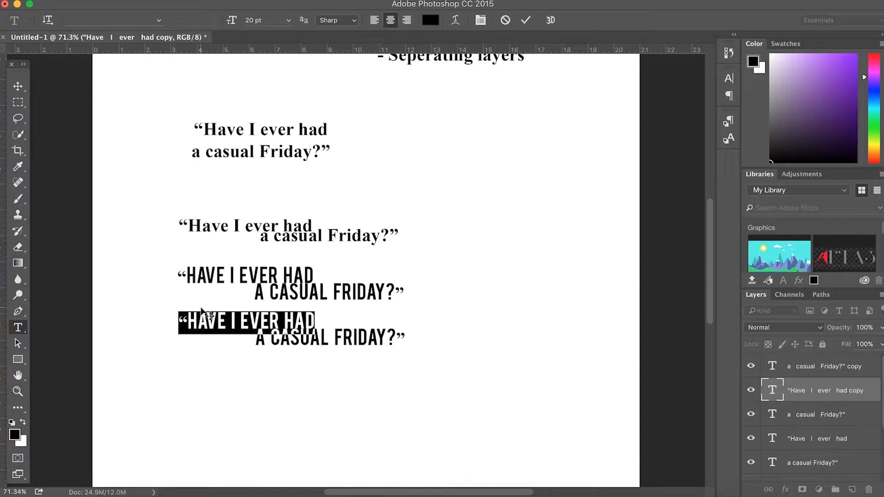
left_click(14, 434)
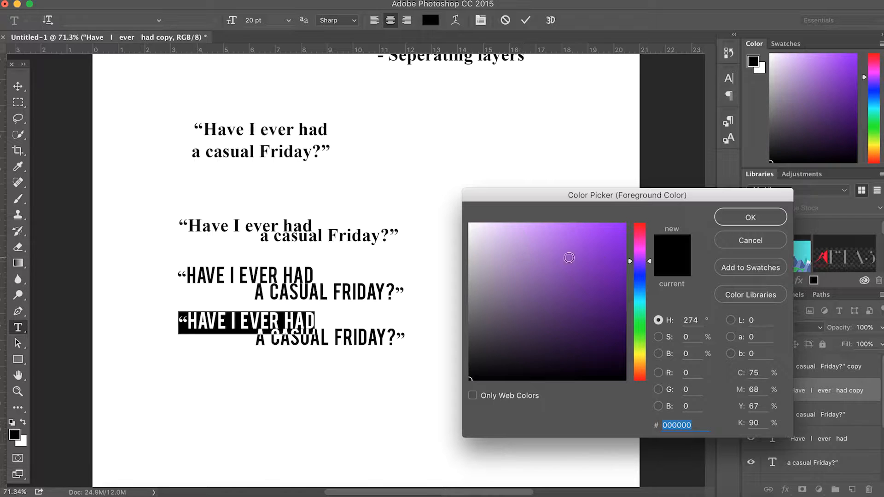
left_click(640, 274)
left_click_drag(534, 251, 557, 242)
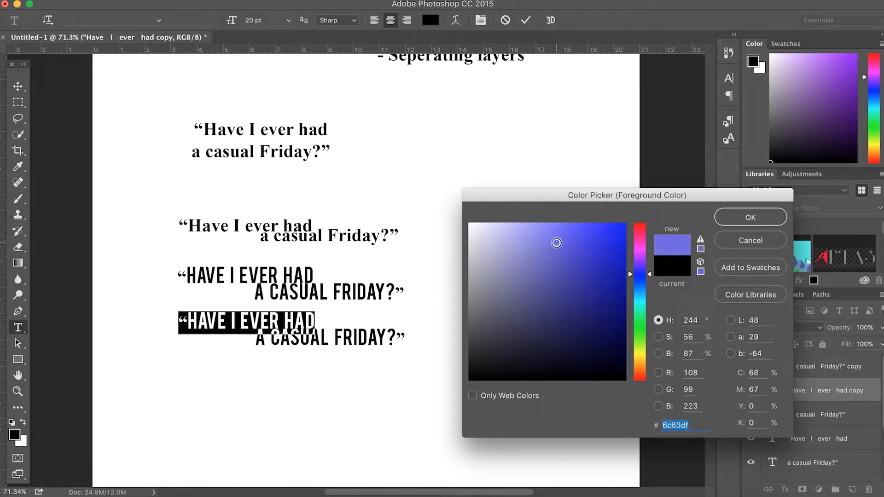
left_click(640, 291)
left_click(549, 253)
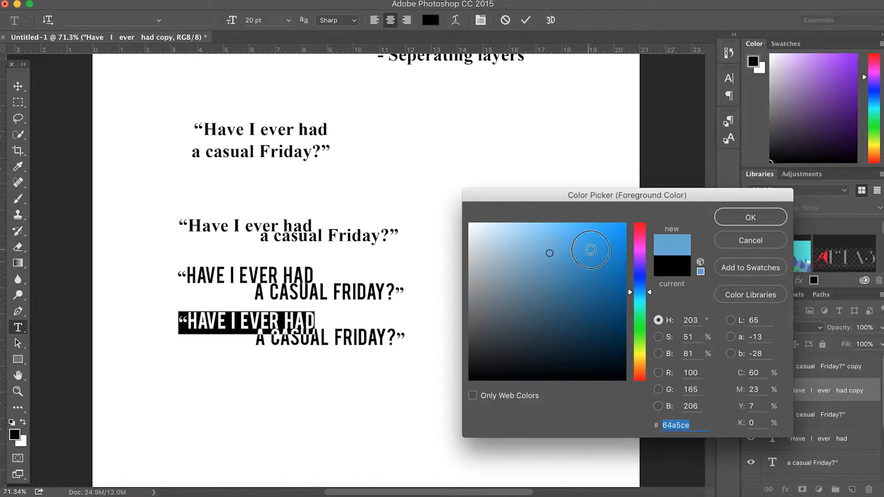
left_click(591, 249)
left_click(732, 217)
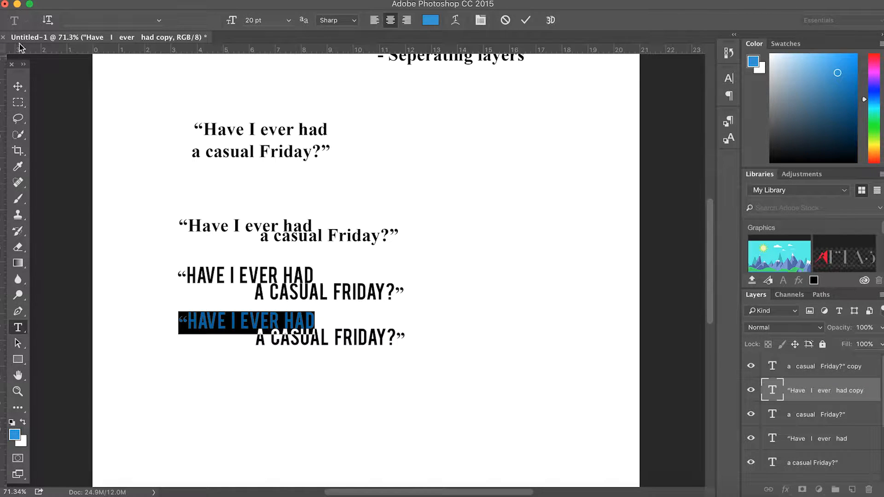
Recolour the whole lowest Bebas "a casual Friday?”" line in the same blue, #3094d4, as the line above it
left_click(18, 86)
left_click(18, 327)
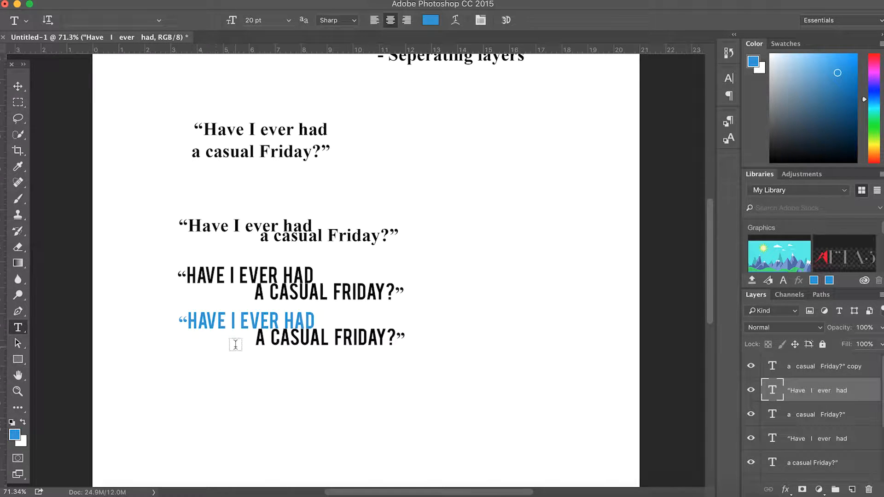
left_click_drag(253, 339, 415, 329)
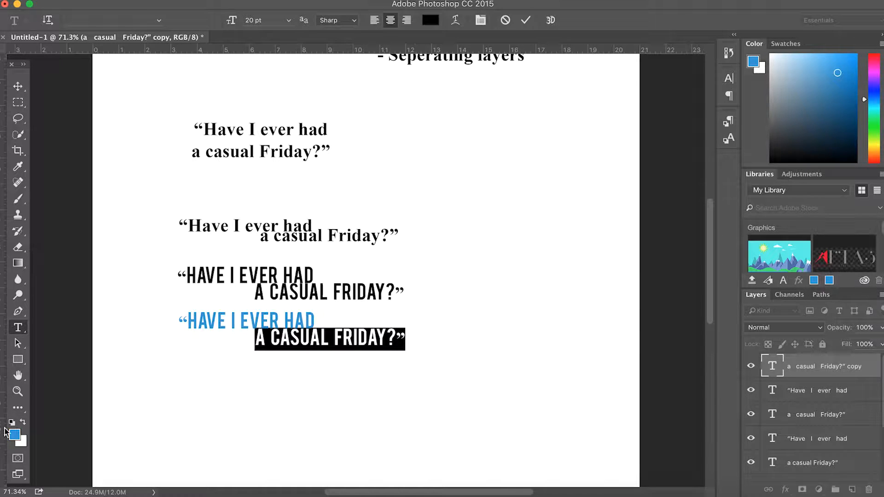
left_click(14, 435)
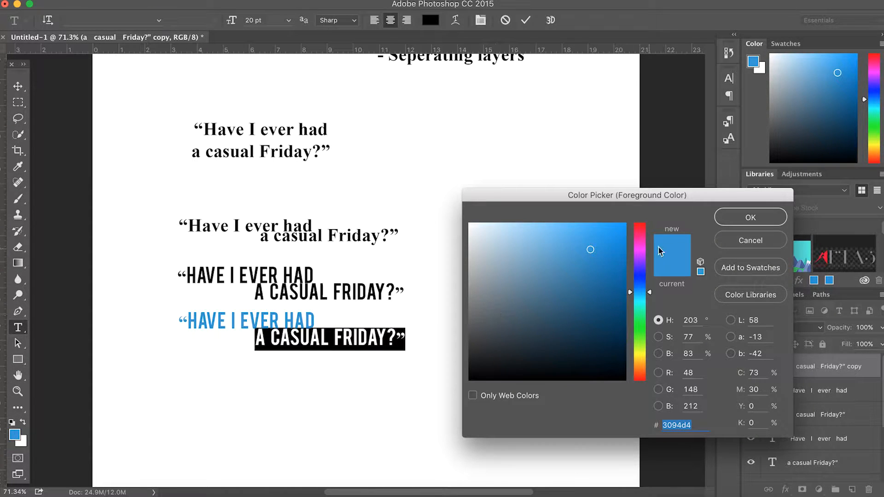
left_click(743, 222)
left_click(387, 342)
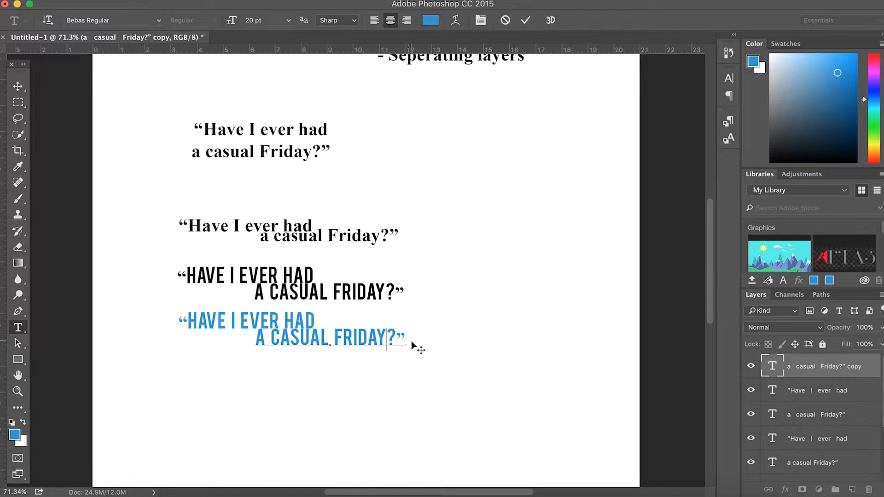
left_click(408, 337)
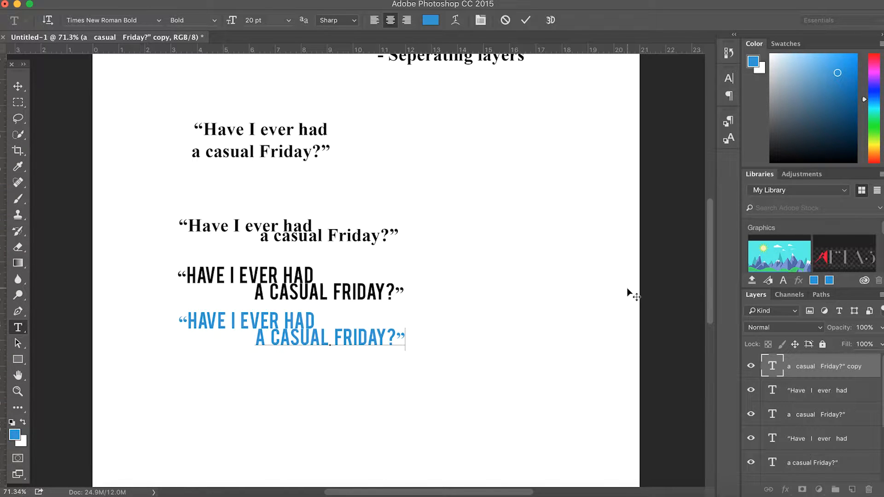
Add the lines "-Changing Fonts" and "-Changing Colour" beneath "- Seperating layers" in the notes text
scroll(290, 200, "up", 3)
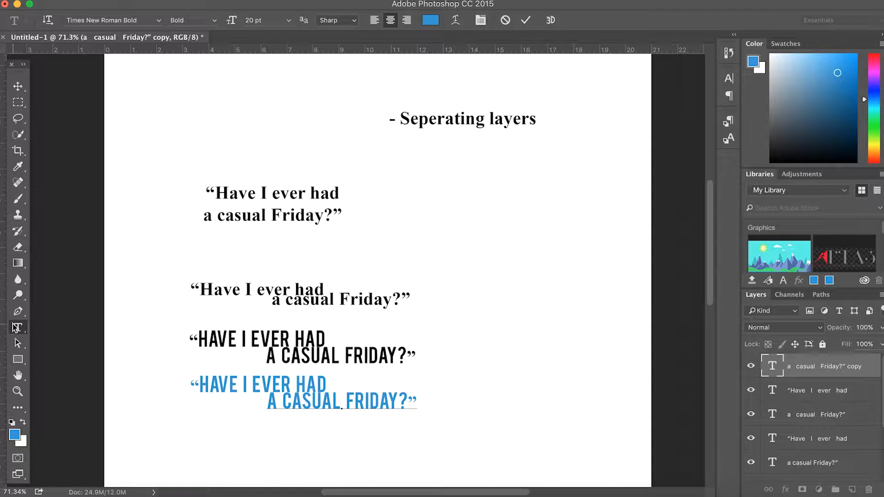
left_click(18, 86)
left_click(18, 327)
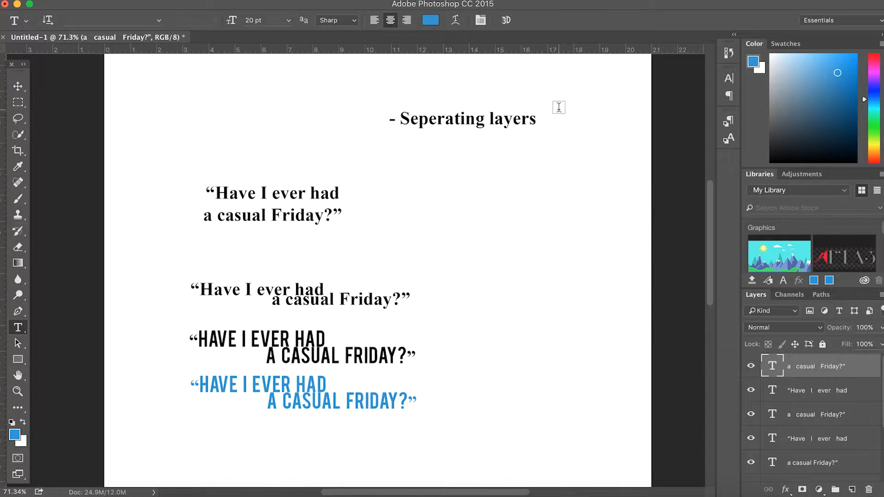
left_click(535, 120)
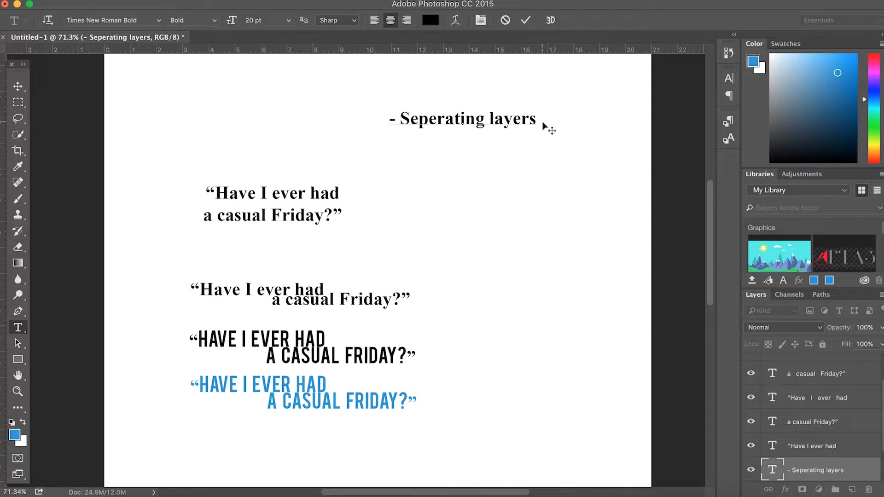
type("-Changing Fonts")
key("Return")
type("Ch")
key("BackSpace")
key("BackSpace")
type("-Changing Colour")
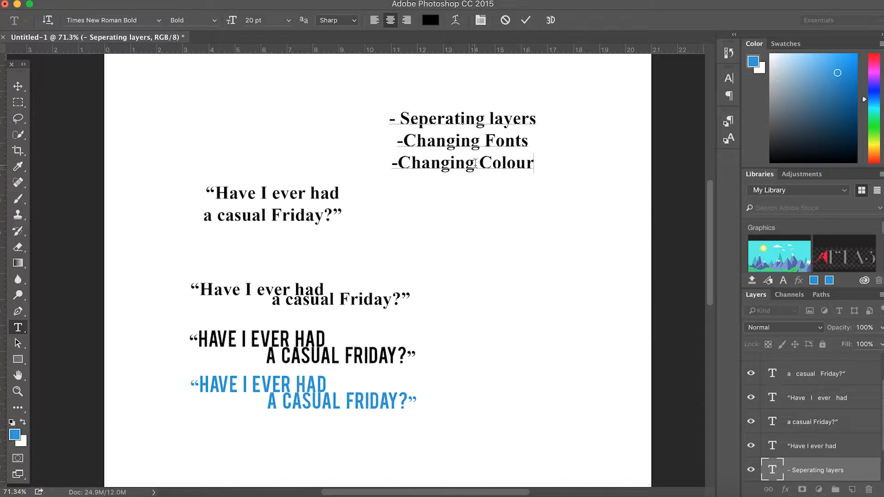
Reduce all three lines of the notes text to 11 pt
left_click_drag(541, 159, 170, 46)
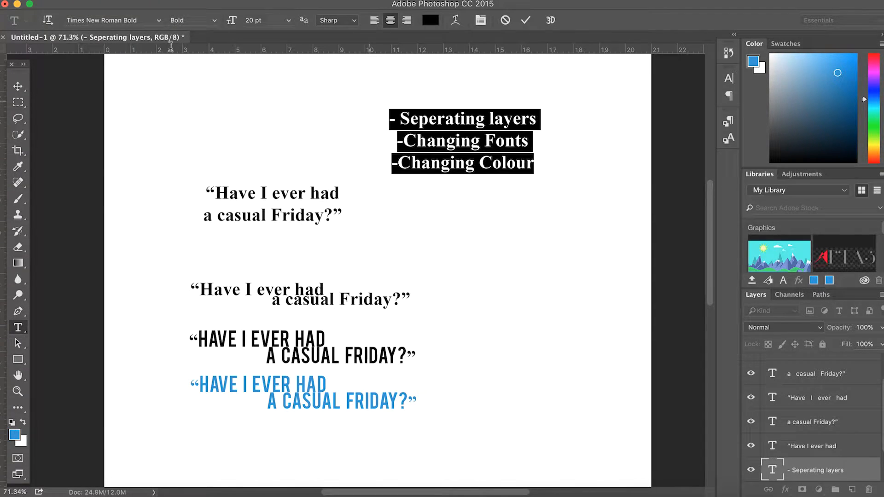
left_click_drag(230, 20, 231, 21)
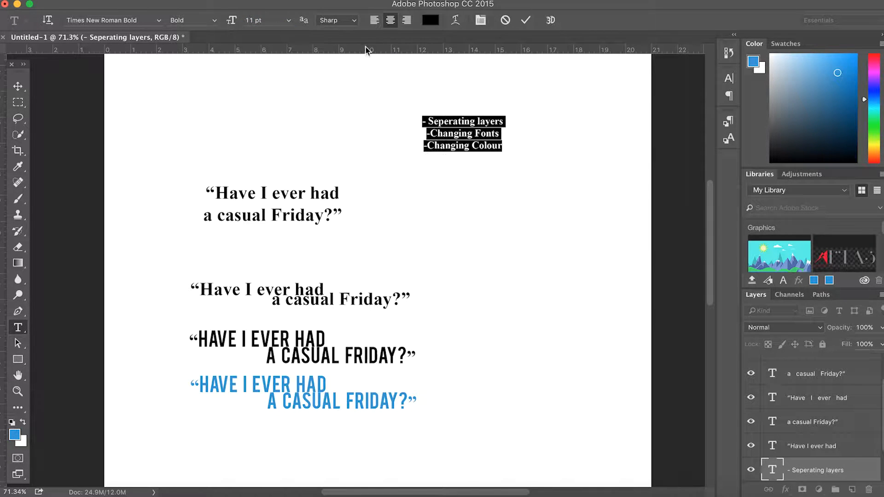
left_click(502, 145)
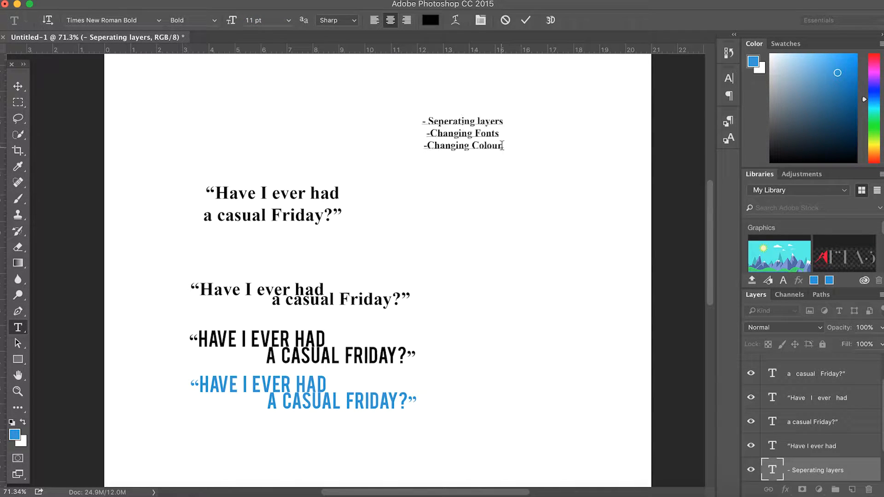
left_click(15, 95)
Duplicate both blue Bebas lines together and place the copies directly beneath them
scroll(335, 267, "down", 5)
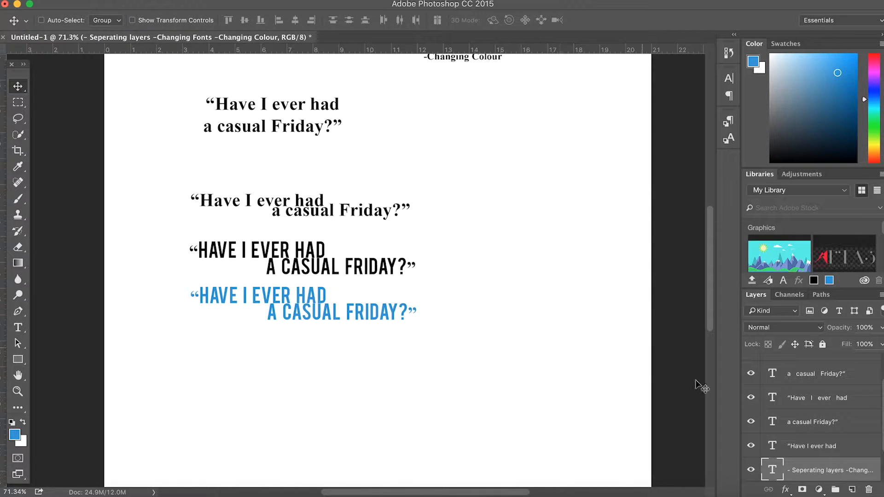
scroll(846, 398, "up", 2)
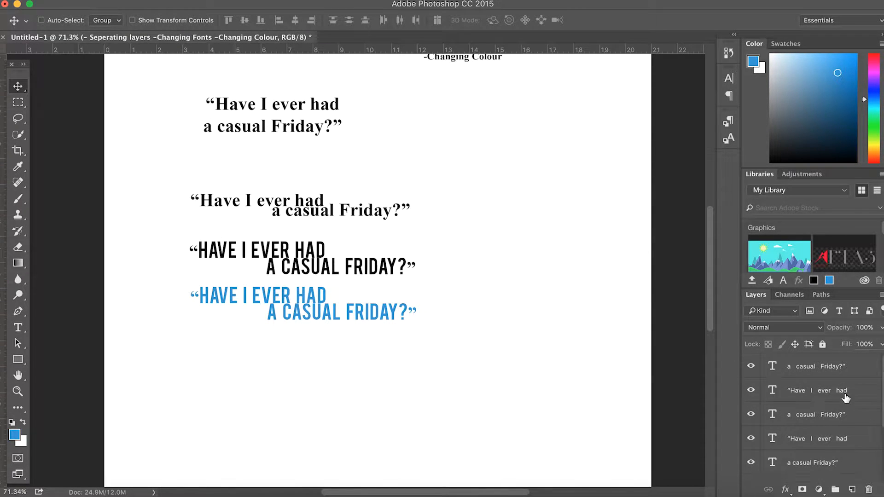
left_click(808, 373)
left_click(812, 392, "shift")
left_click_drag(285, 295, 286, 334)
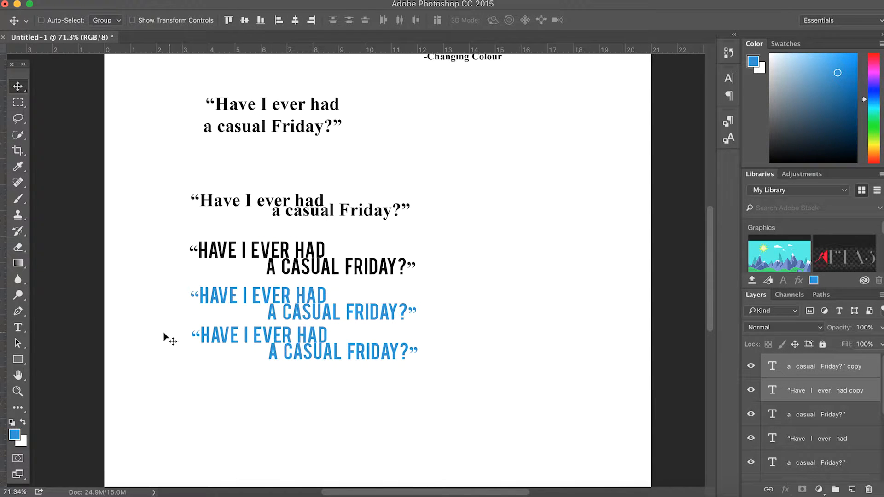
Recolour only the word "ever" in the lowest "“Have I ever had" line to light green, #60e786
left_click(18, 328)
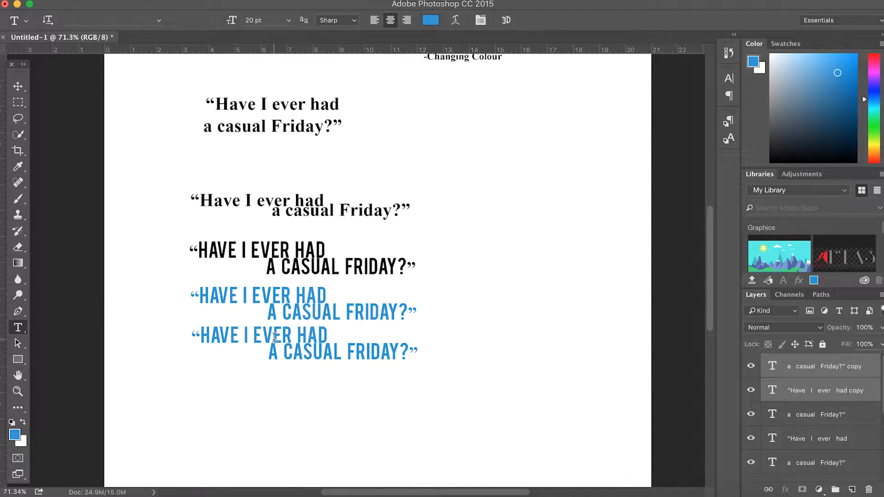
left_click_drag(254, 334, 292, 334)
left_click(15, 434)
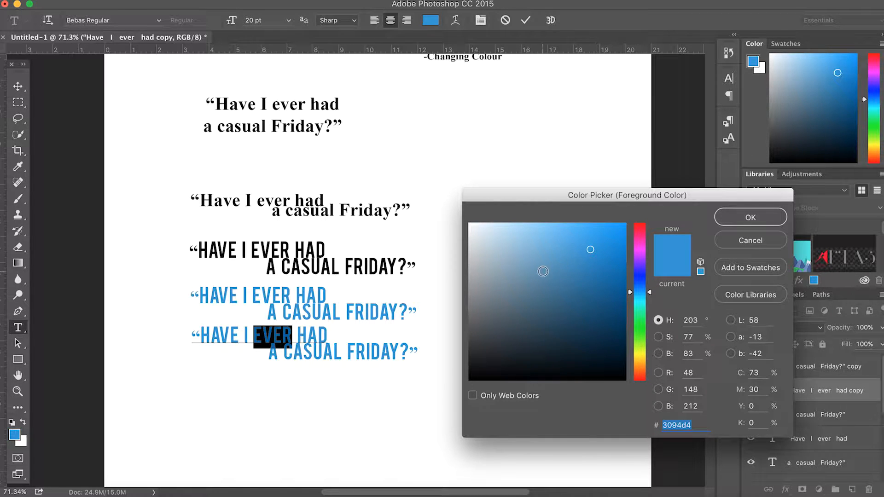
mouse_move(635, 275)
left_mouse_down()
mouse_move(636, 233)
mouse_move(636, 338)
mouse_move(637, 306)
mouse_move(636, 319)
left_mouse_up()
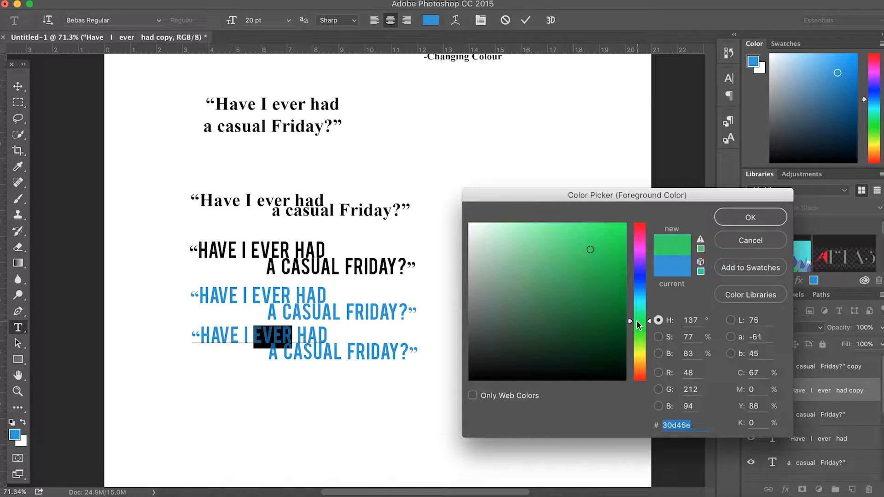
left_click(560, 237)
left_click(750, 223)
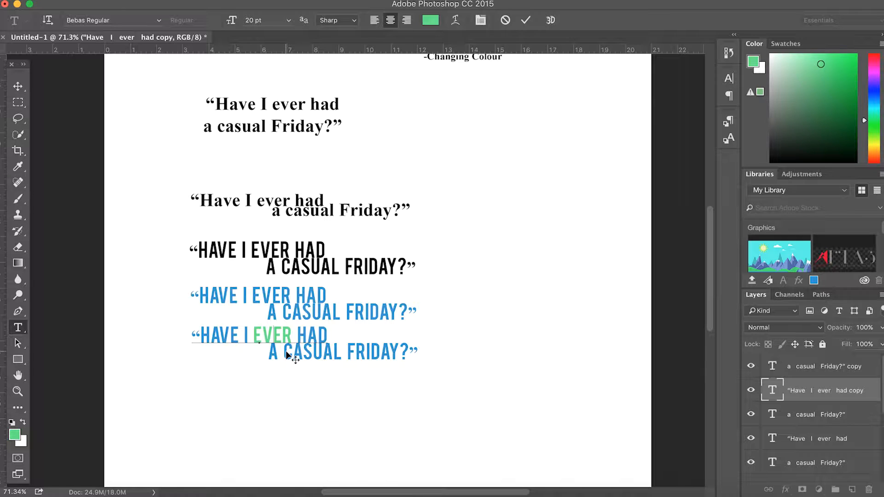
left_click(18, 87)
Recolour only the word "casual" in the lowest "a casual Friday?”" line with the same light green, #60e786
left_click(18, 327)
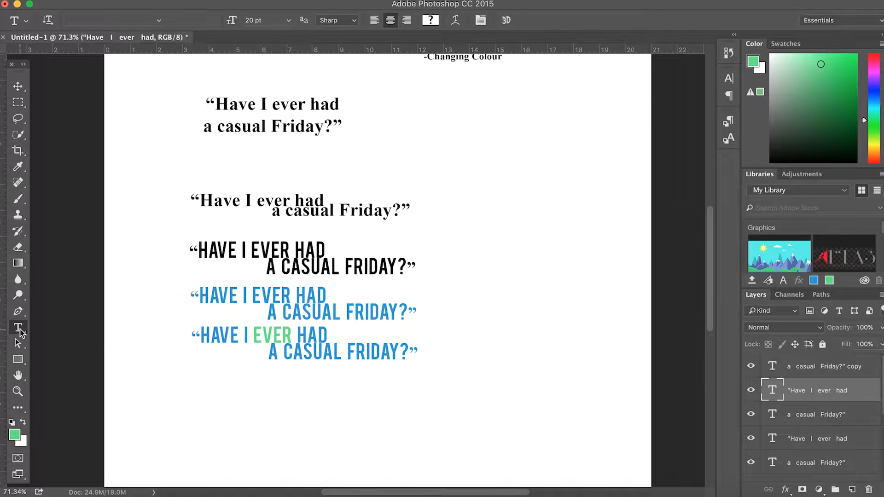
left_click_drag(284, 353, 342, 354)
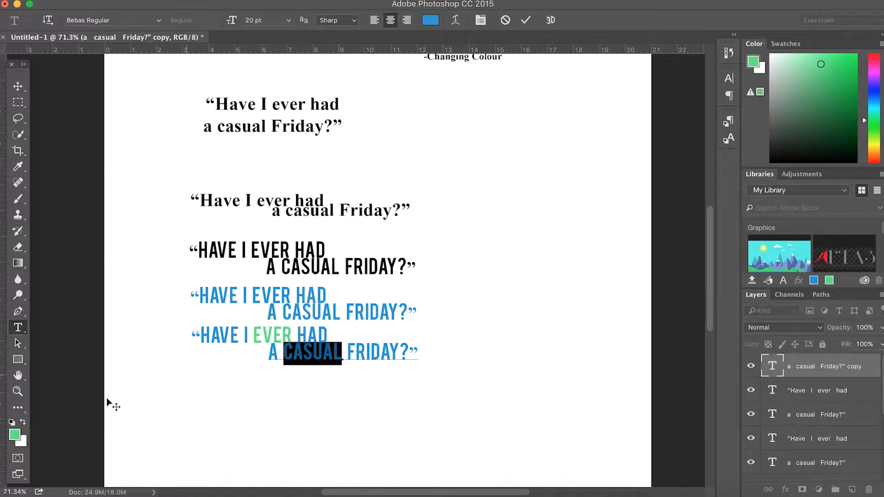
left_click(15, 437)
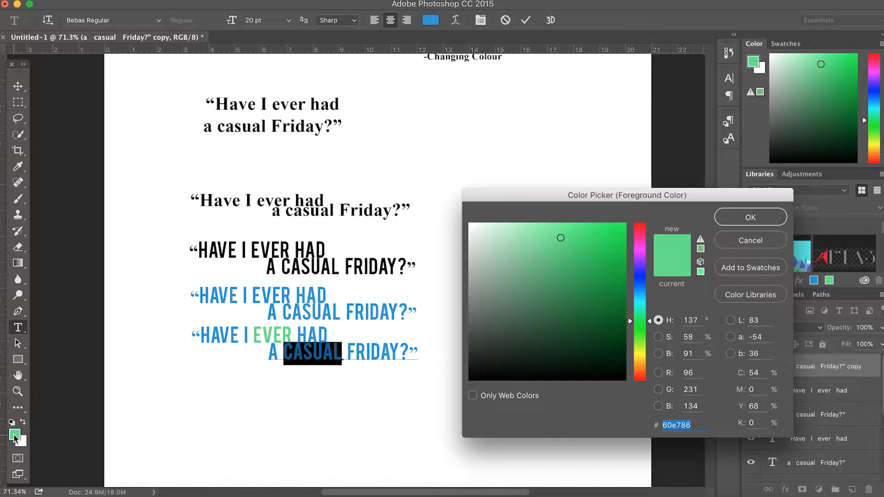
left_click(749, 217)
left_click(19, 86)
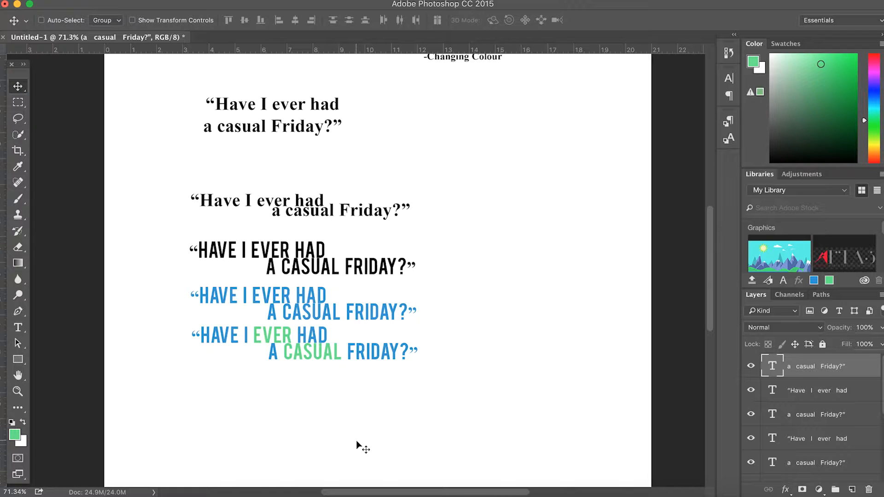
Add "- Individual Colours" as a new last line of the notes text
scroll(357, 444, "down", 3)
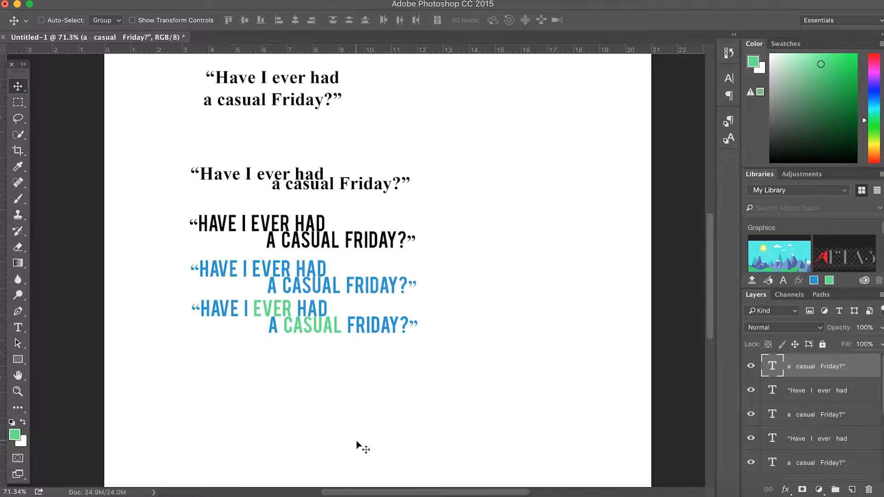
left_click(803, 392, "shift")
scroll(244, 262, "up", 7)
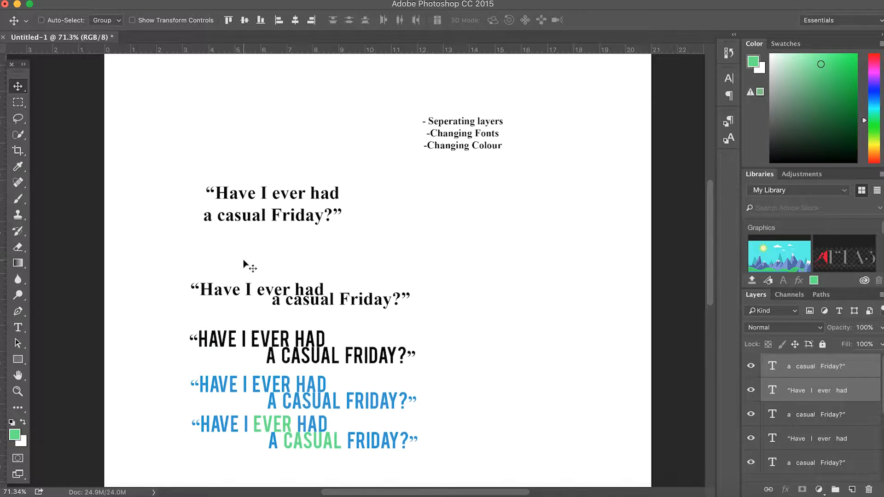
left_click(18, 327)
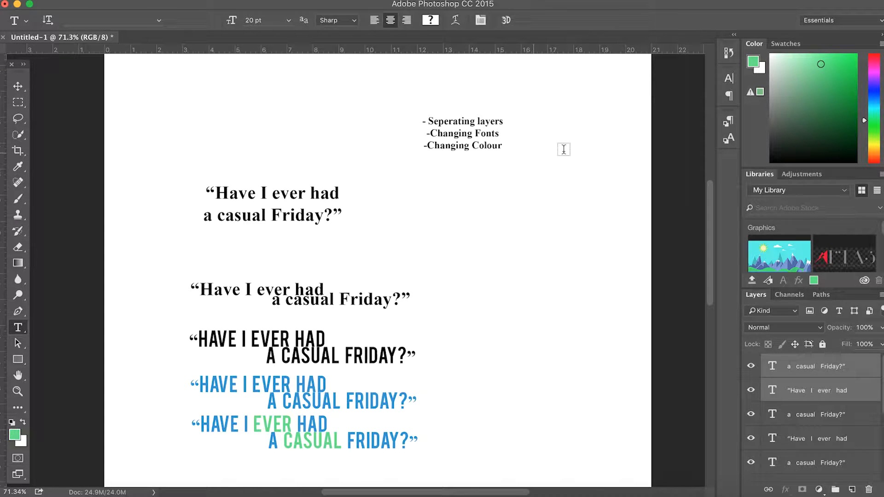
left_click(504, 146)
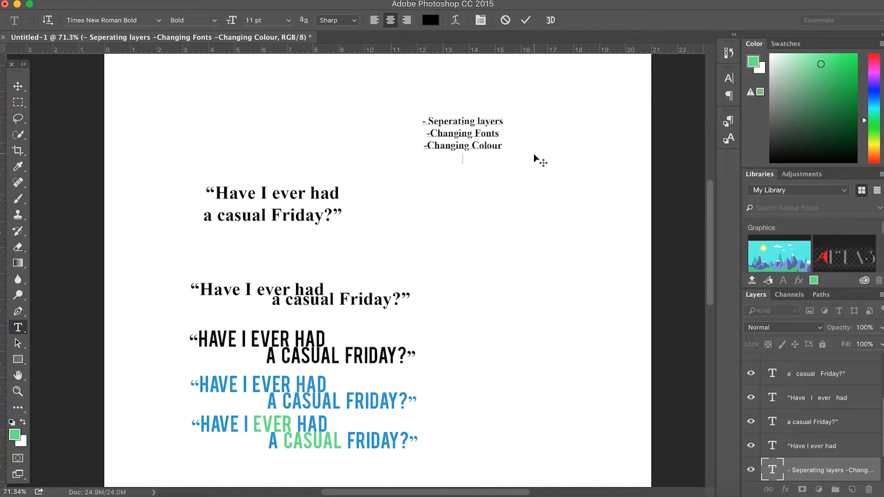
type("- Individual Colours")
scroll(535, 155, "down", 4)
scroll(534, 159, "down", 4)
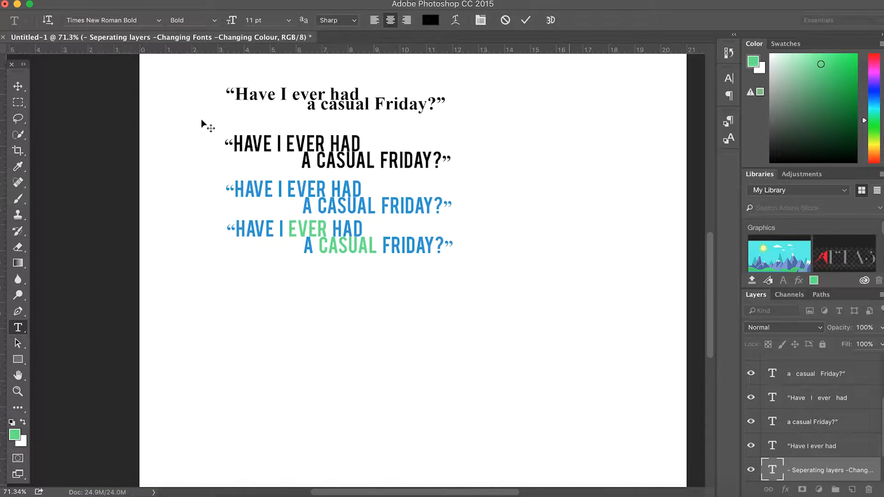
left_click(18, 86)
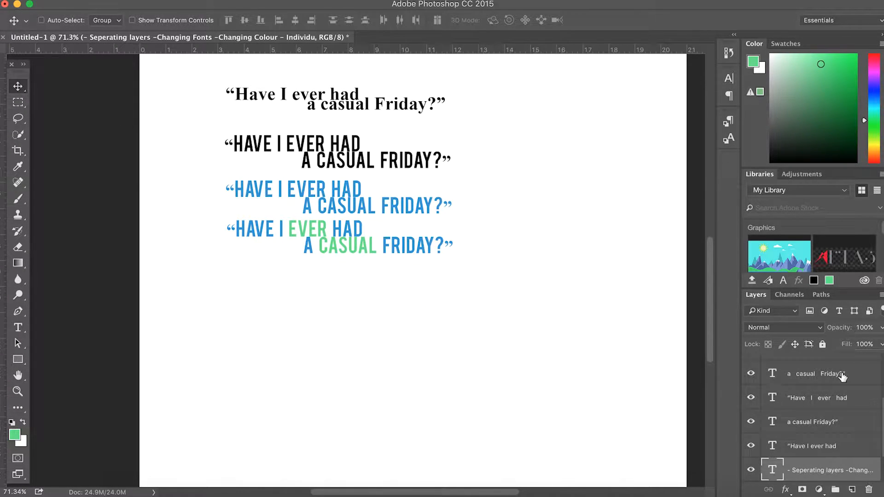
Duplicate the blue and green "“Have I ever had" line and place the copy in the empty space below the two-colour quote
scroll(843, 377, "down", 1)
left_click(817, 372)
left_click(815, 390, "shift")
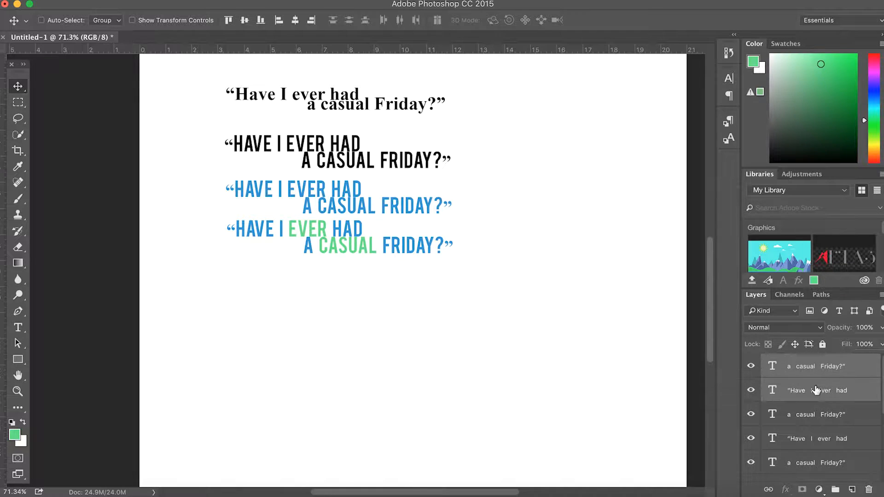
left_click(772, 392)
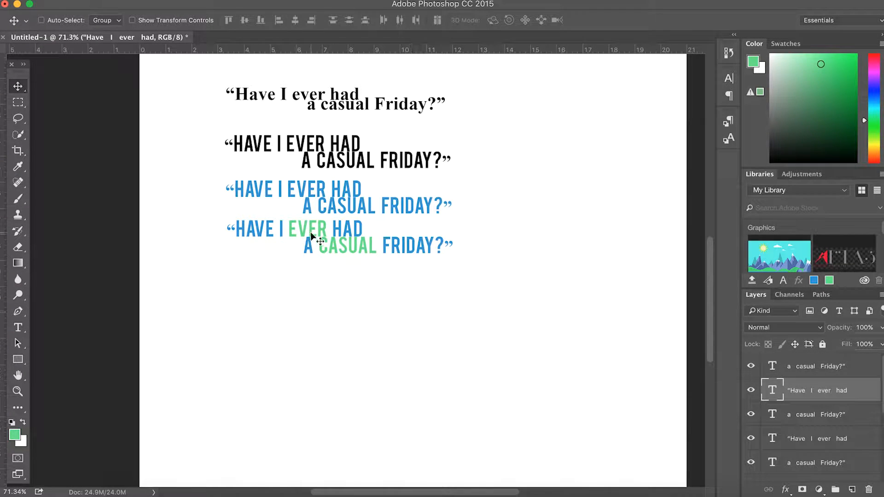
left_click_drag(312, 233, 312, 301)
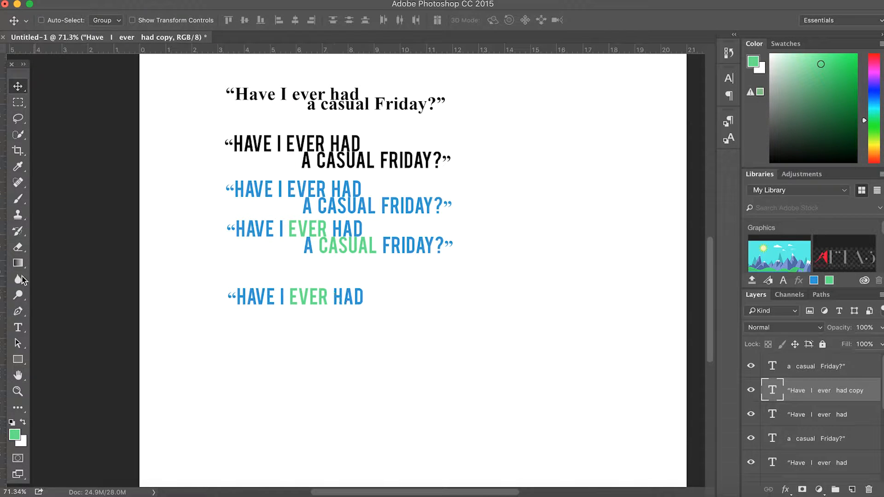
Delete "ever had" from the new copy so that only "“Have I" remains
left_click(18, 327)
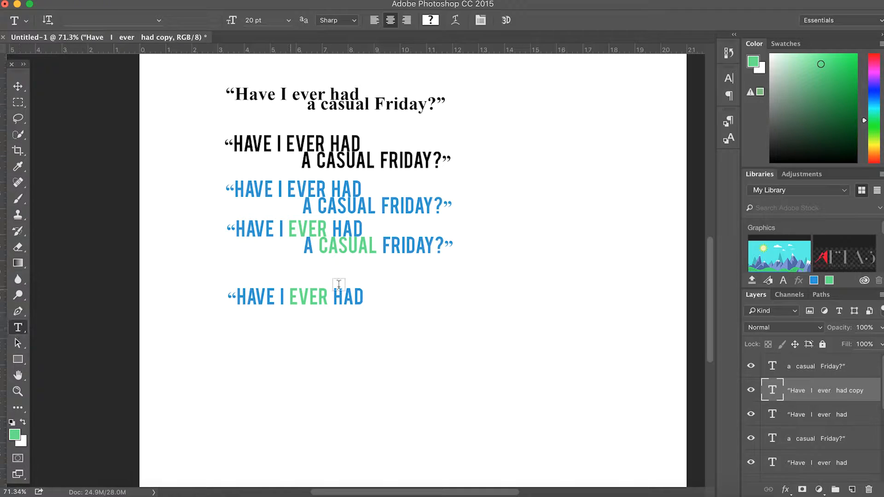
left_click(361, 298)
left_click_drag(361, 298, 286, 295)
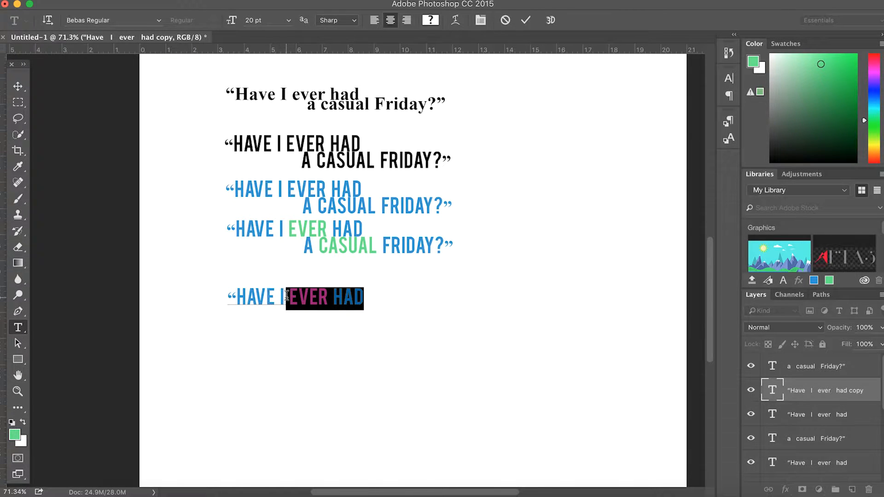
key("BackSpace")
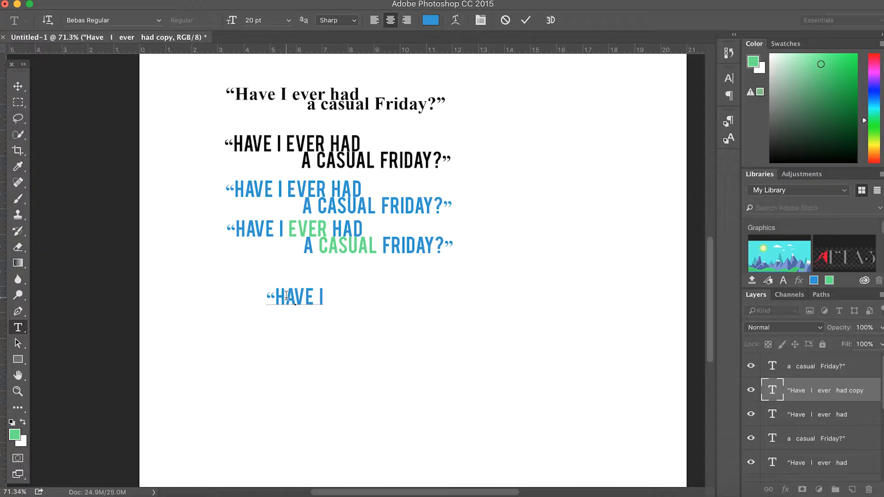
Add a new text layer reading "ever" in blue 20 pt Bebas Regular in the empty area below "“Have I"
left_click(17, 86)
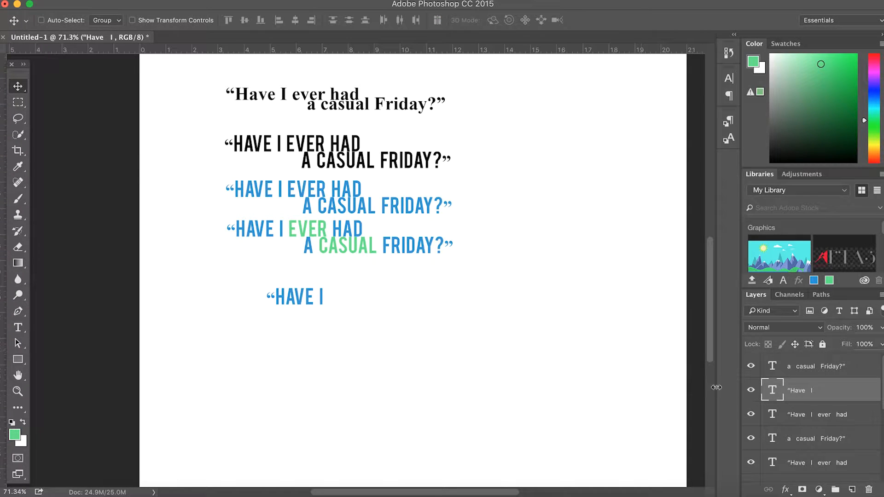
left_click(851, 489)
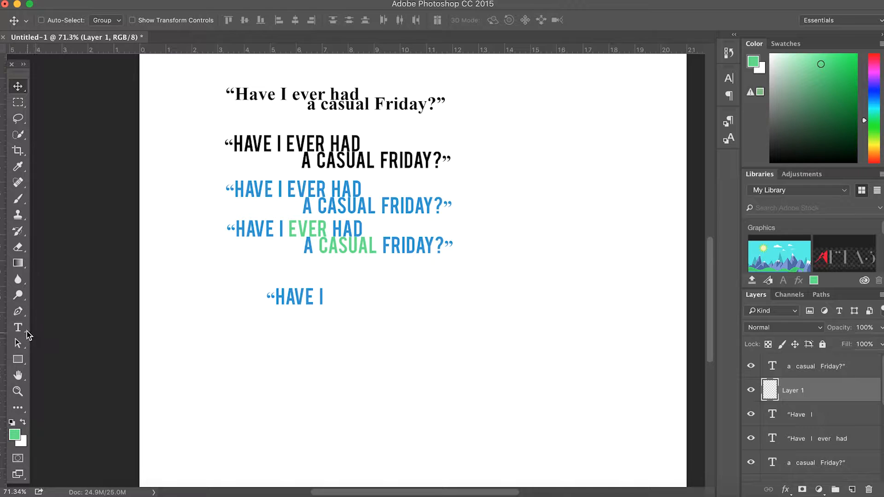
left_click(14, 316)
left_click(17, 325)
left_click(206, 374)
type("EVER")
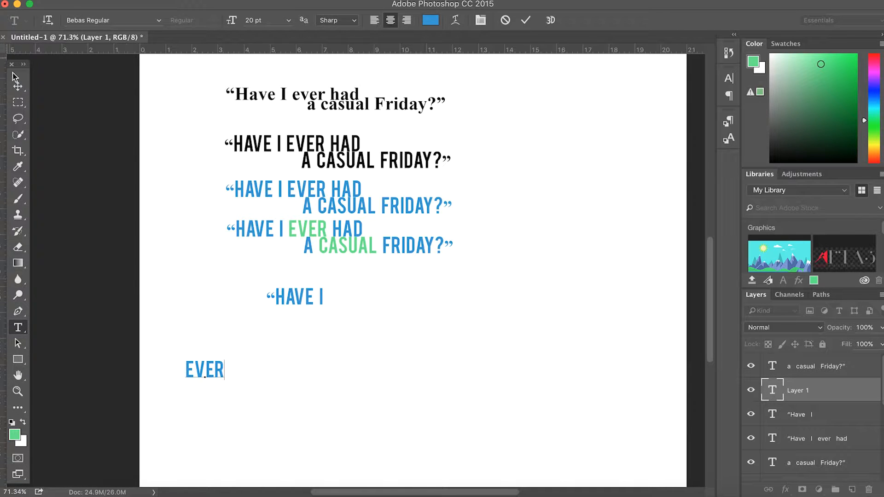
left_click(17, 85)
Move "ever" directly beneath "“Have I" and scale it proportionally to about 128% to match the width of "Have I"
key("ctrl+t")
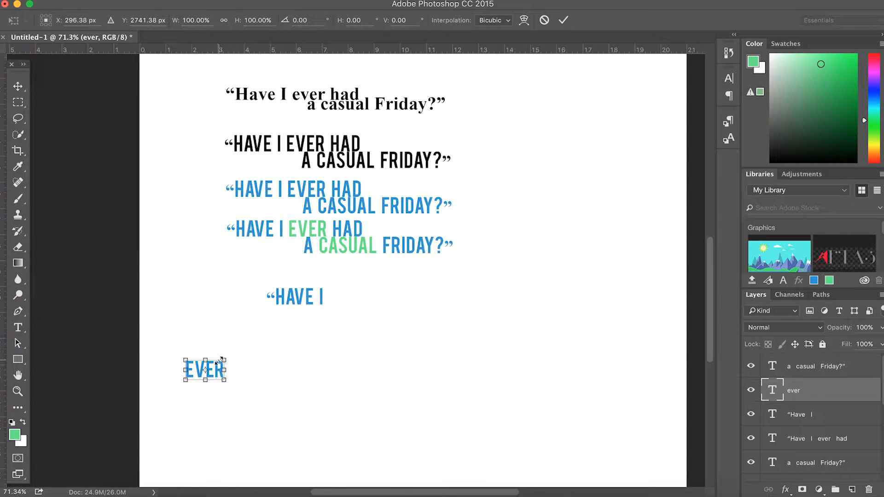
left_click_drag(214, 374, 303, 321)
scroll(299, 308, "up", 5)
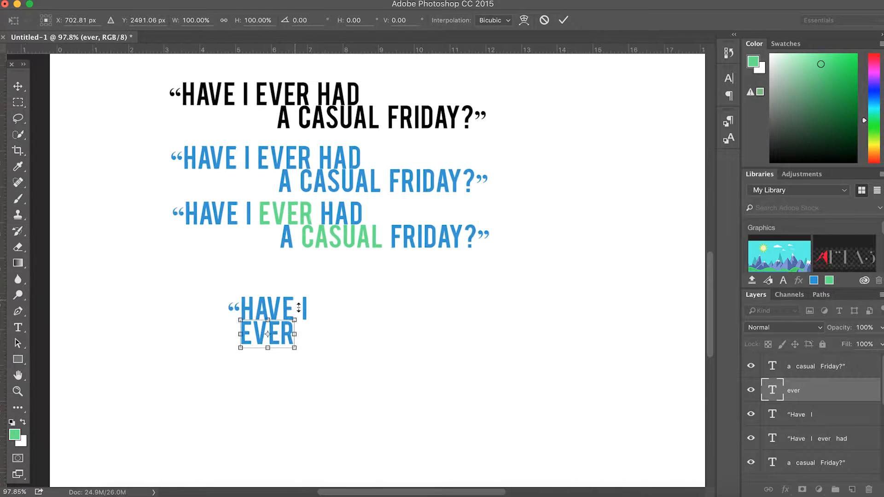
scroll(299, 307, "left", 2)
left_click_drag(340, 325, 354, 336)
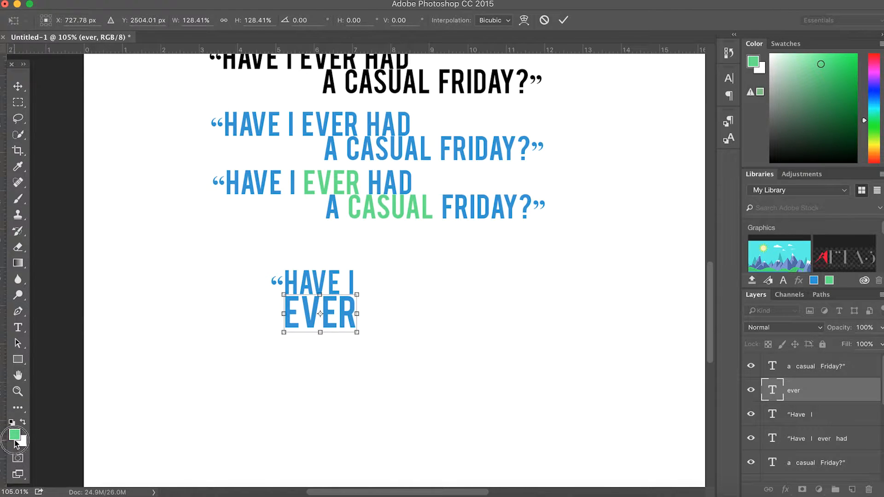
key("Return")
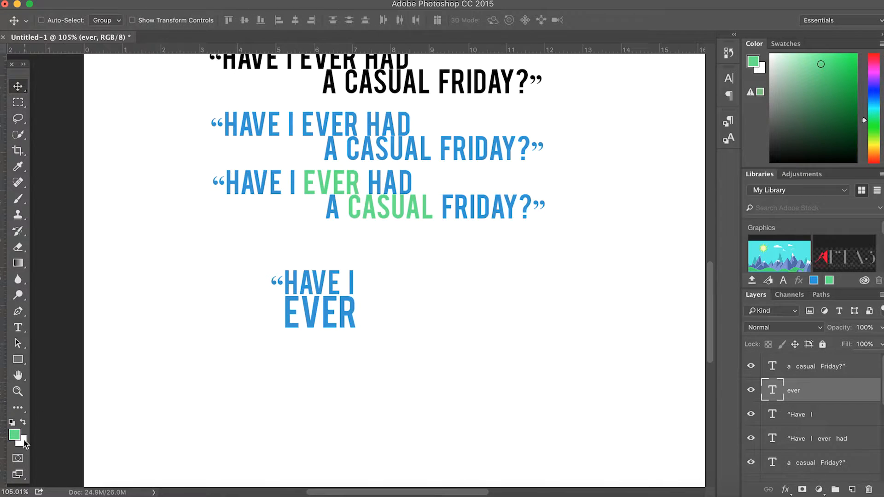
Recolour the enlarged word "ever" light green, #60e786
left_click(15, 434)
left_click(776, 219)
left_click(18, 327)
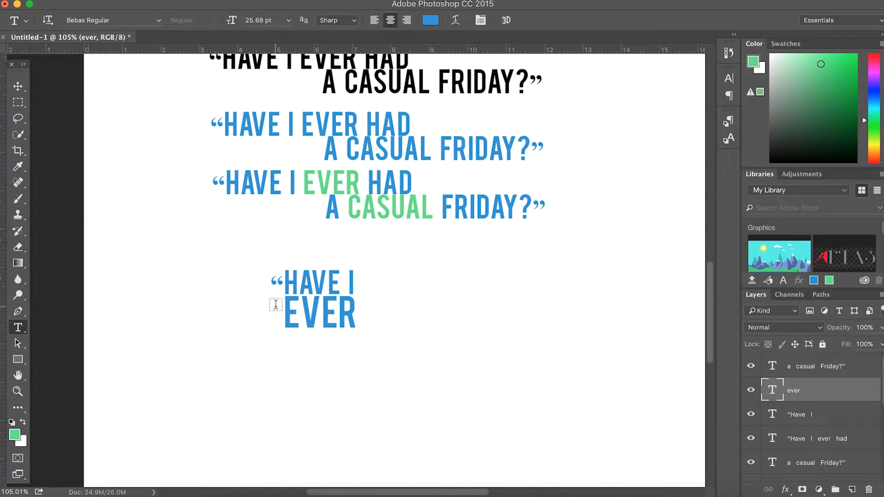
left_click_drag(287, 306, 347, 311)
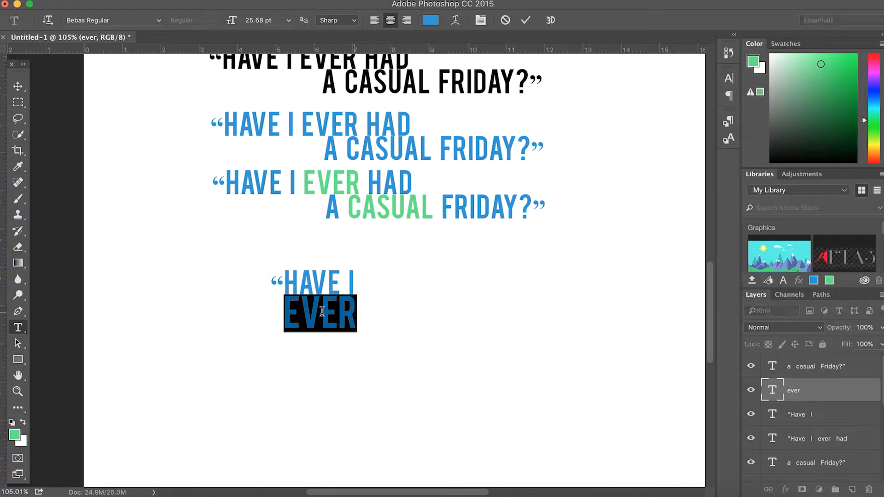
left_click(14, 435)
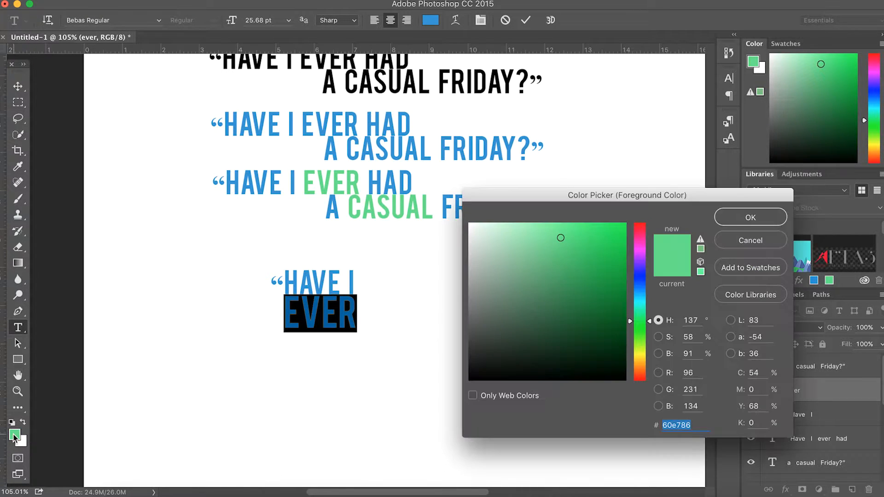
left_click(741, 217)
left_click(17, 86)
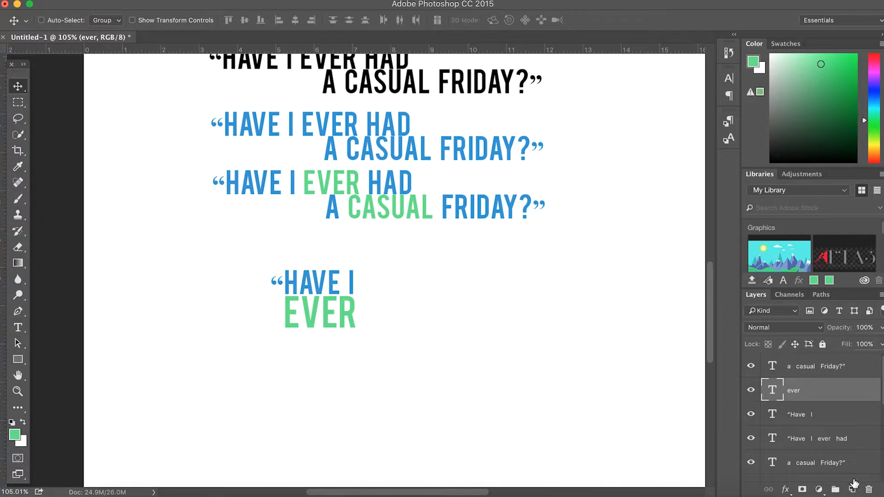
Add a separate green 20 pt text layer reading "had a" and place it directly beneath "ever", aligned to its left edge
left_click(17, 328)
left_click(247, 399)
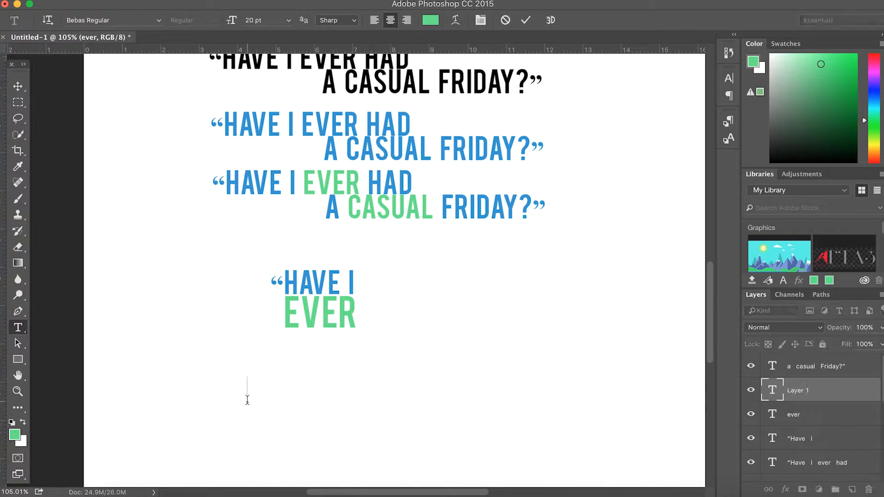
type("had a")
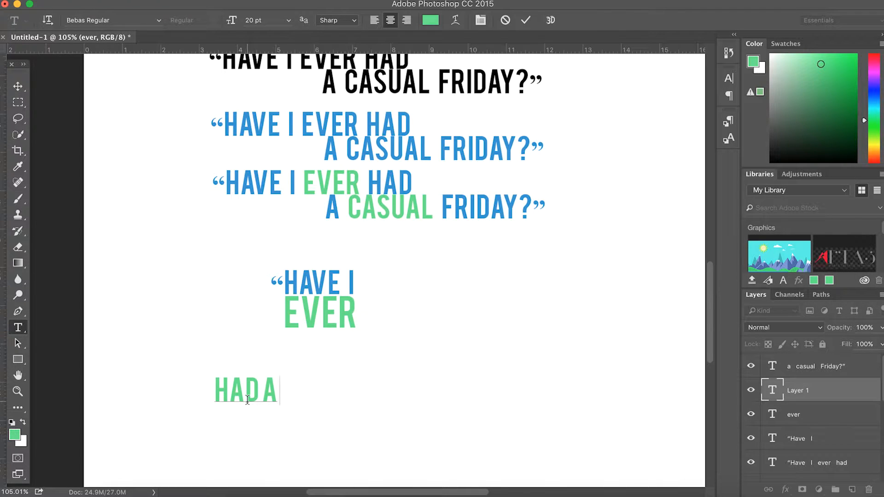
left_click_drag(231, 395, 309, 361)
left_click(19, 87)
left_click_drag(309, 355, 313, 356)
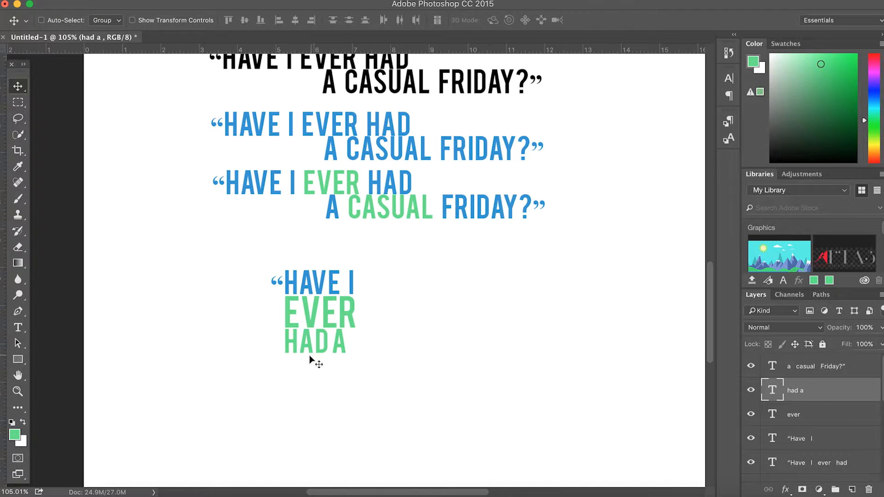
Scale "had a" proportionally to about 117% so it matches the width of "ever", and apply the transformation
key("ctrl+t")
left_click_drag(349, 356, 361, 361)
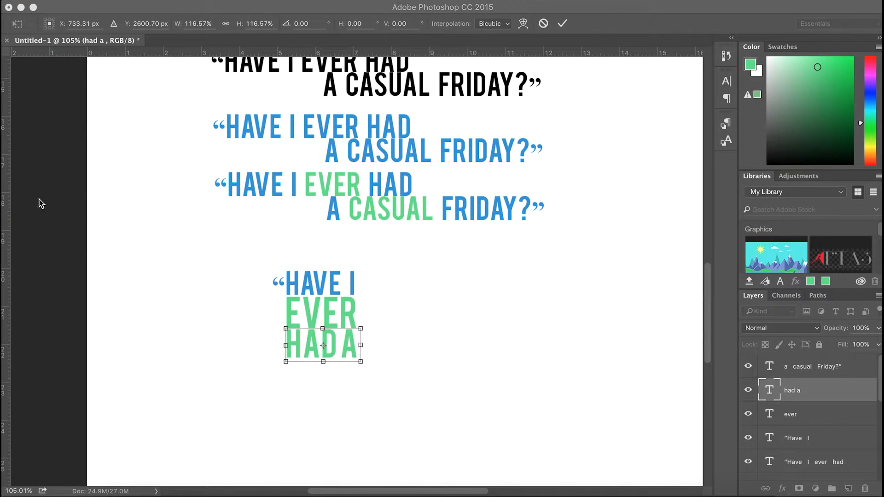
left_click(40, 200)
left_click(22, 89)
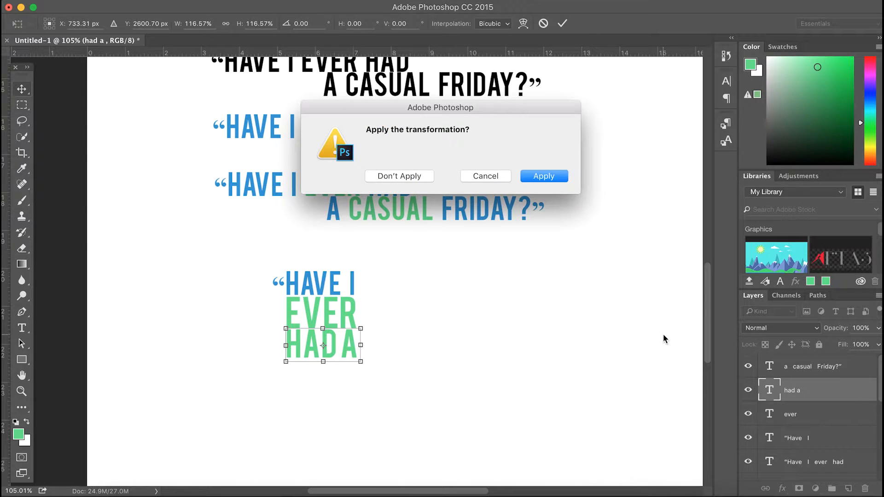
key("Return")
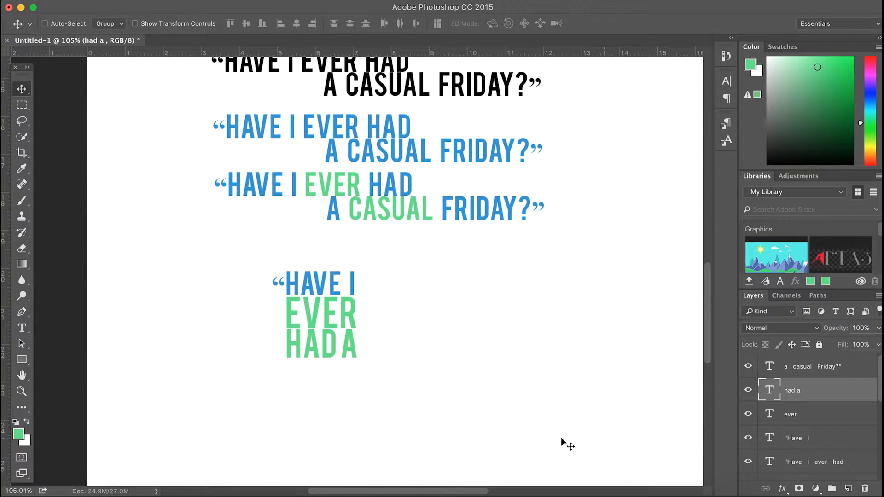
Add a green 20 pt text layer reading "casual" below "had a" and set its font to Avenir Next Heavy Italic
left_click(26, 329)
left_click(296, 429)
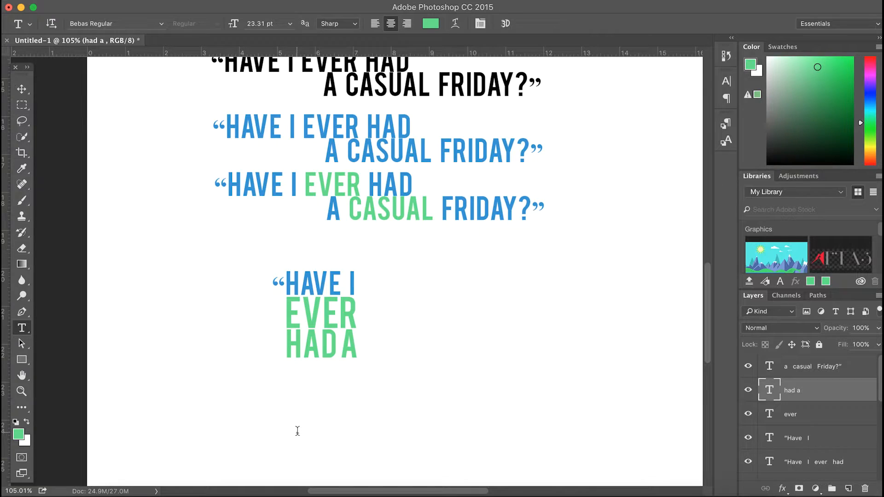
type("casual")
left_click_drag(266, 430, 377, 418)
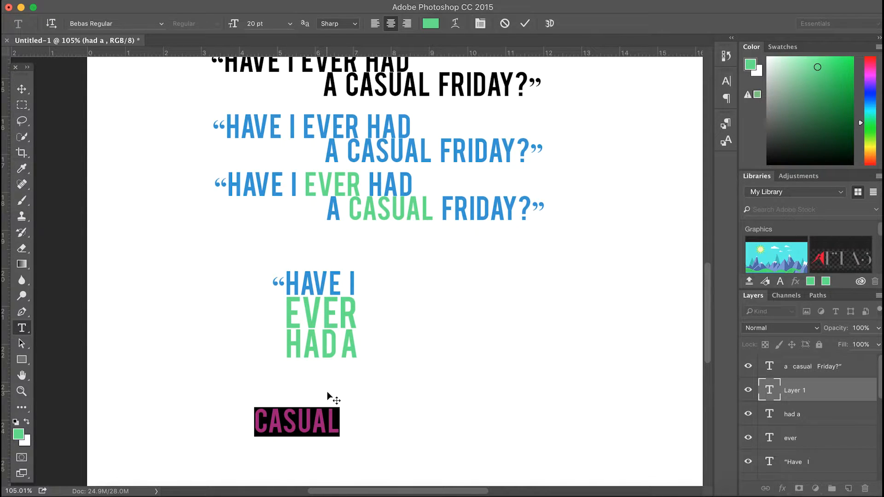
left_click(161, 24)
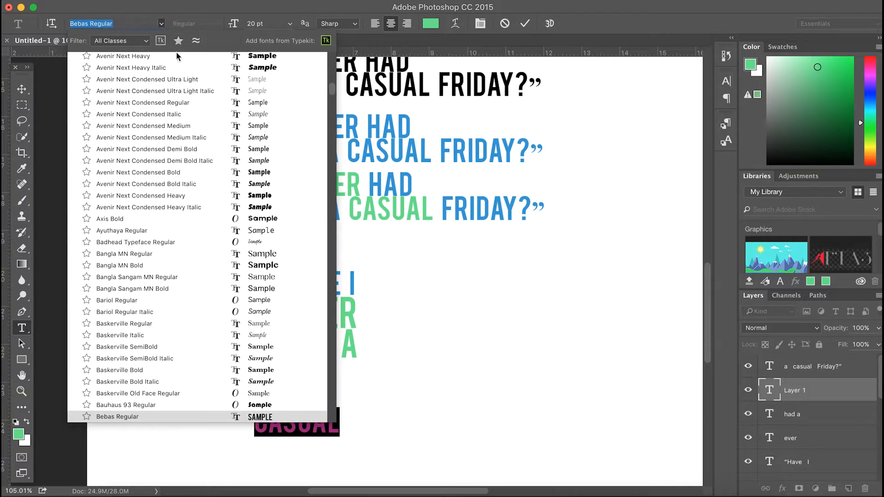
left_click(203, 69)
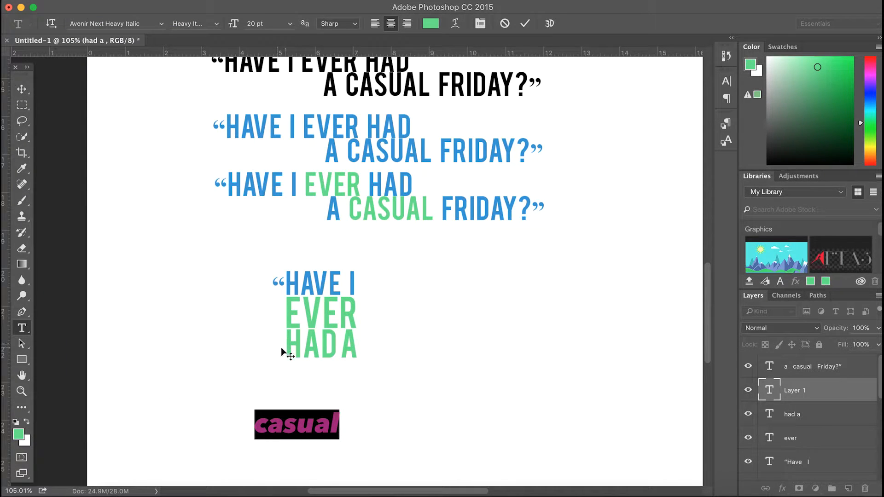
left_click(337, 416)
left_click_drag(332, 420, 253, 418)
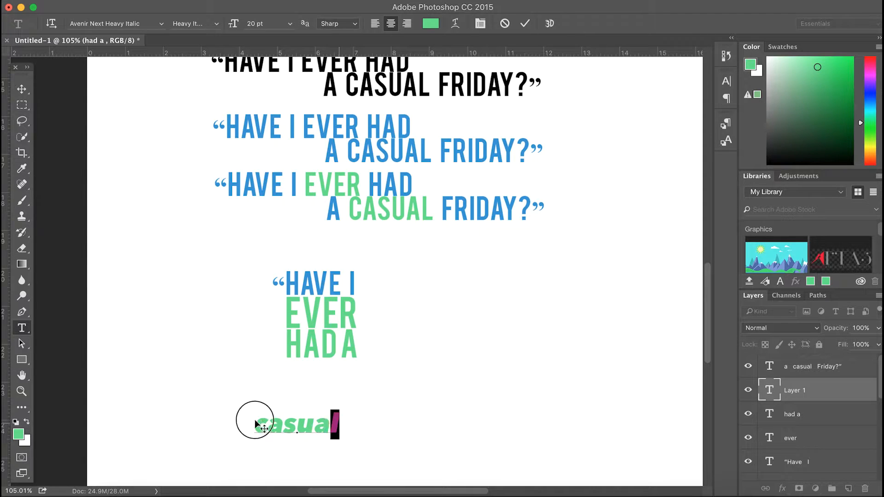
left_click(22, 90)
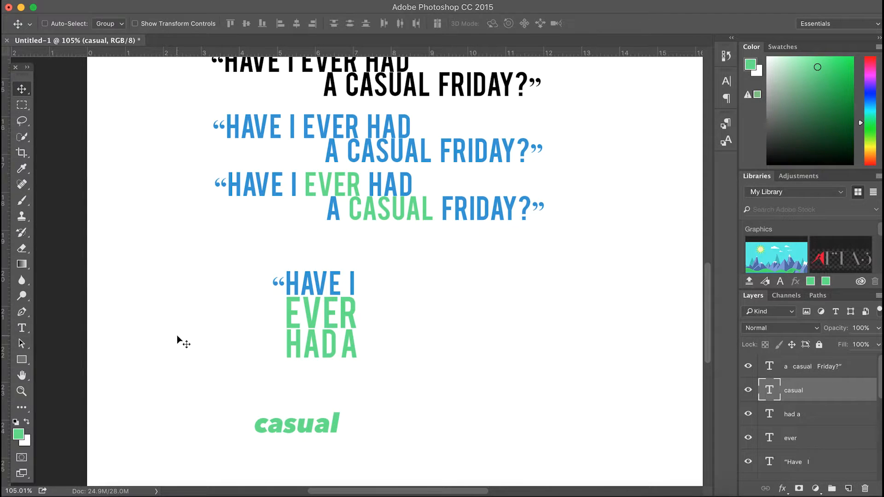
left_click(21, 327)
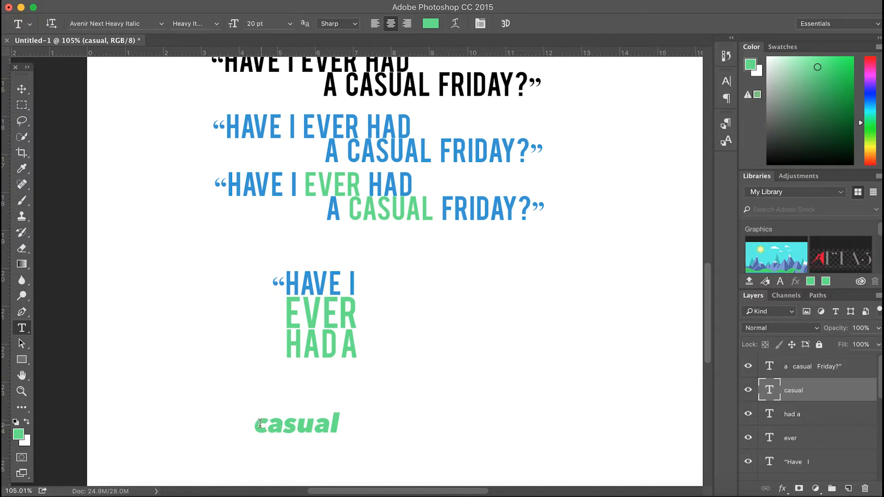
left_click_drag(260, 422, 336, 421)
left_click(15, 88)
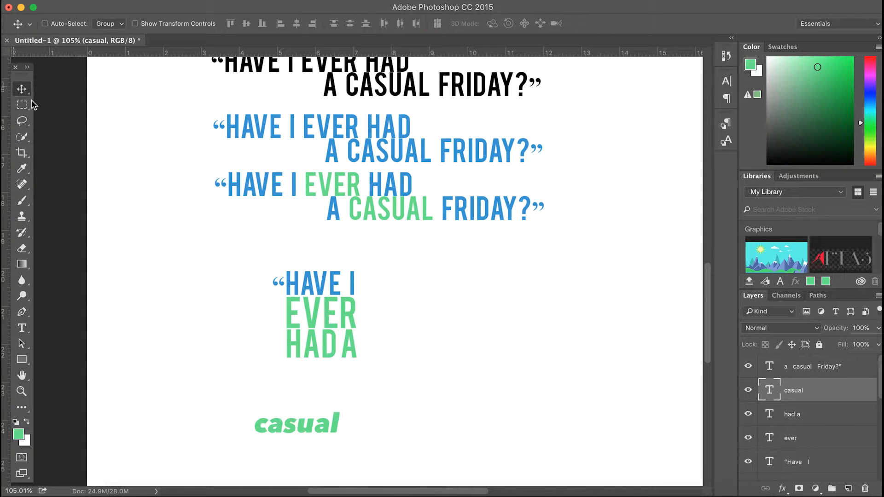
Enlarge "casual" proportionally to about 196% and move it up against the lower edge of "had a"
key("super+t")
left_click_drag(341, 409, 464, 358)
left_click_drag(405, 408, 370, 390)
left_click_drag(459, 329, 415, 346)
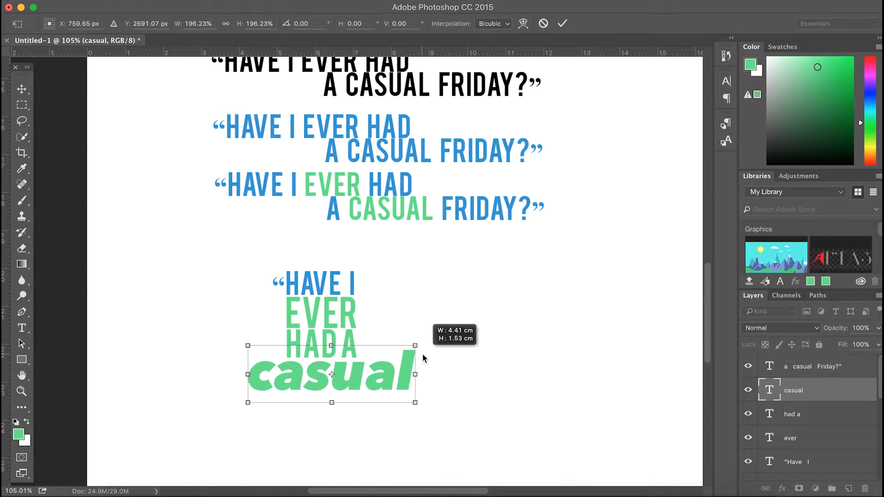
left_click_drag(366, 375, 362, 374)
Rotate "casual" about 3.5° counter-clockwise, raise it to overlap the lower part of "had a", and apply the transformation
left_click_drag(424, 335, 407, 328)
left_click_drag(386, 364, 386, 355)
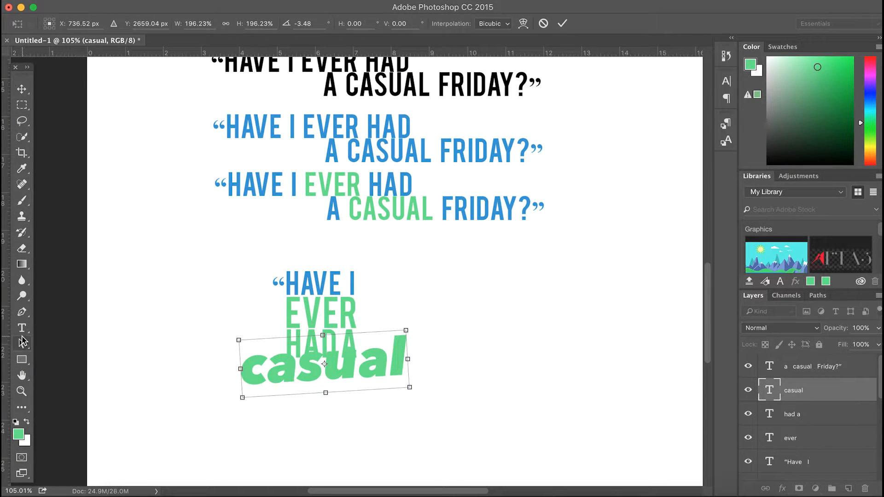
left_click(21, 327)
key("Return")
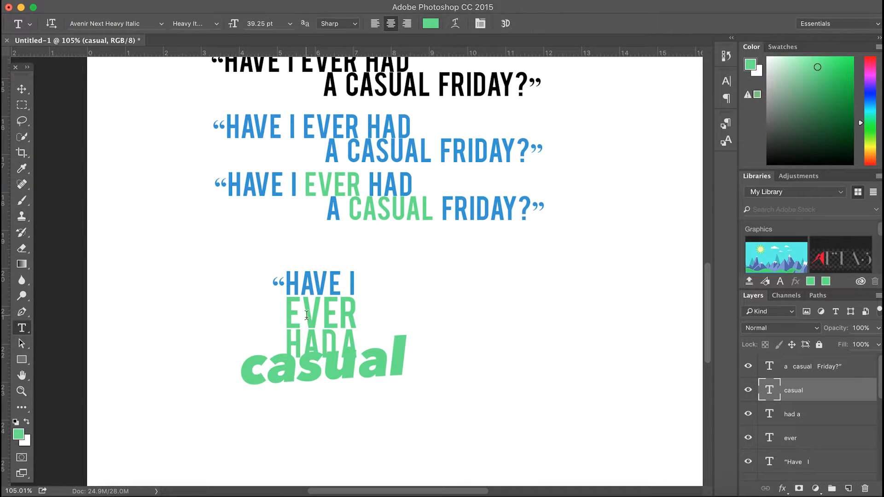
Preview the installed fonts on the word "casual" to find a suitable display style
left_click_drag(253, 374, 407, 369)
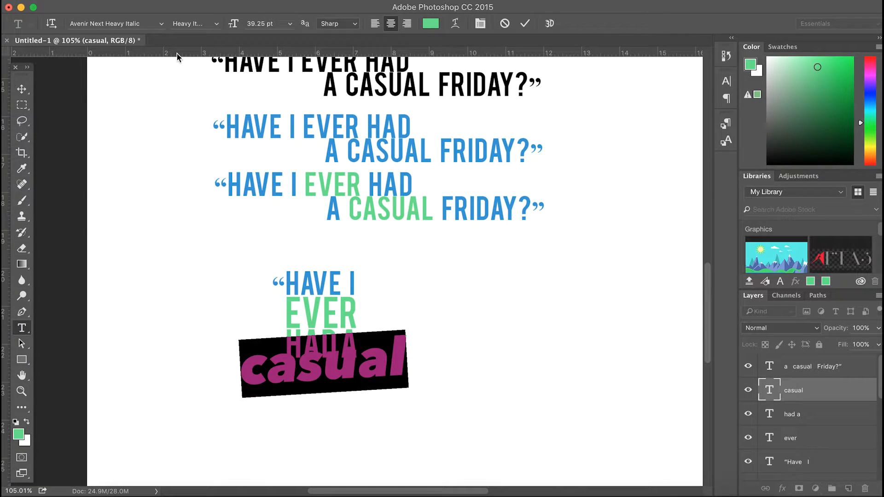
left_click(162, 24)
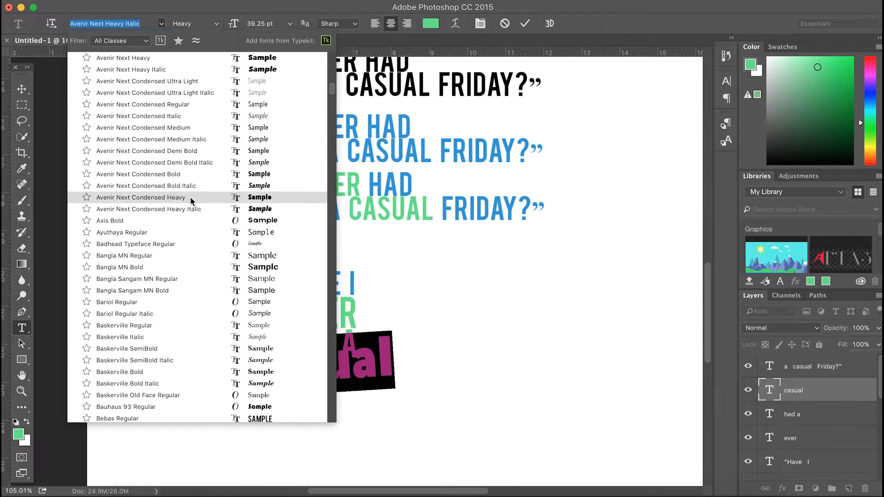
scroll(228, 176, "down", 15)
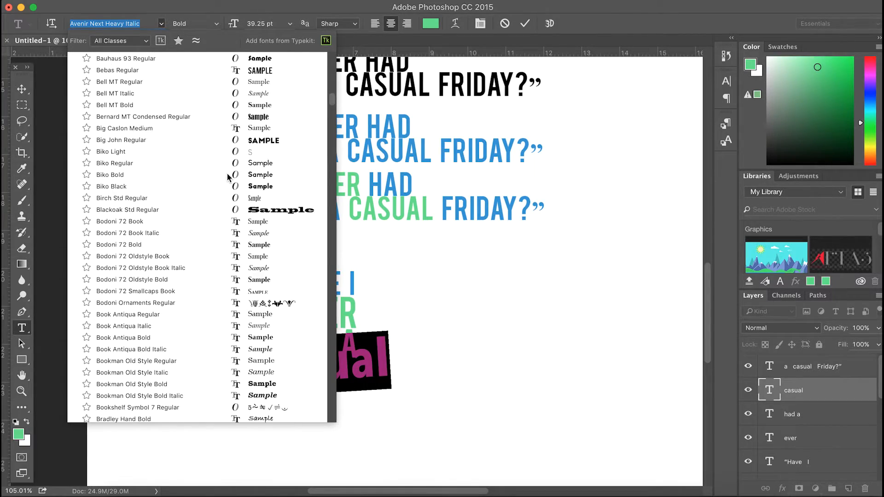
scroll(228, 176, "down", 20)
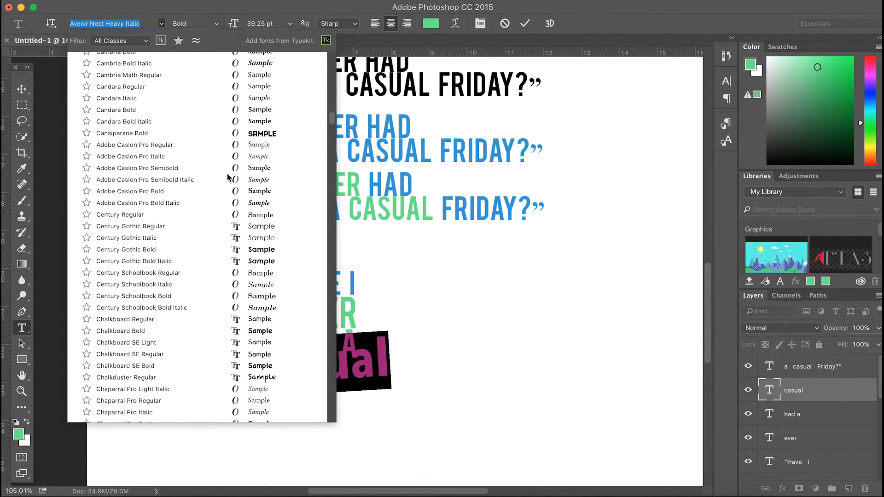
scroll(228, 176, "down", 20)
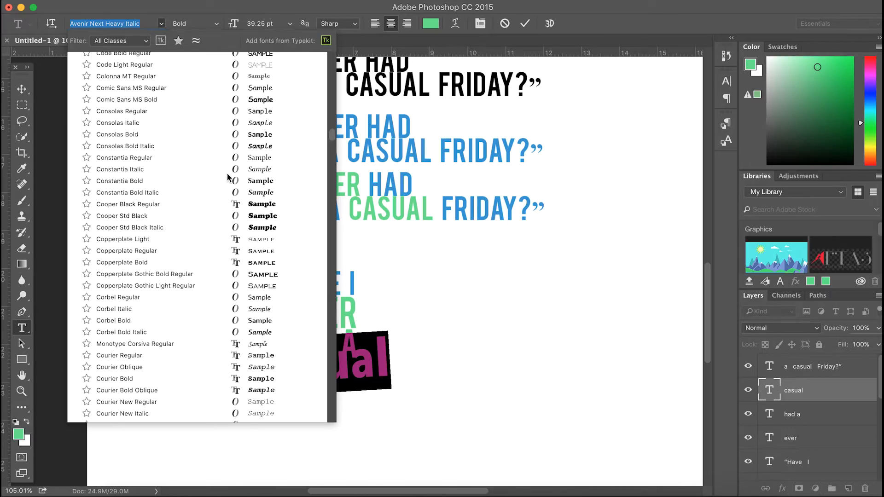
scroll(228, 176, "down", 20)
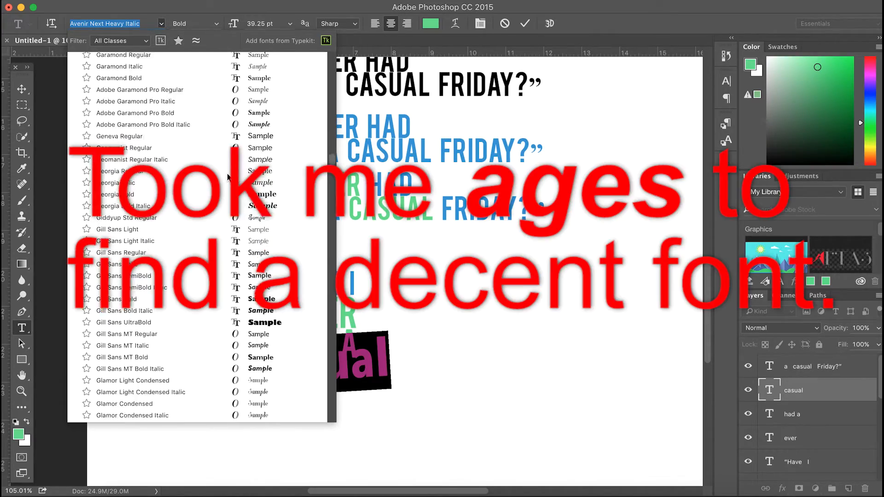
scroll(228, 173, "down", 20)
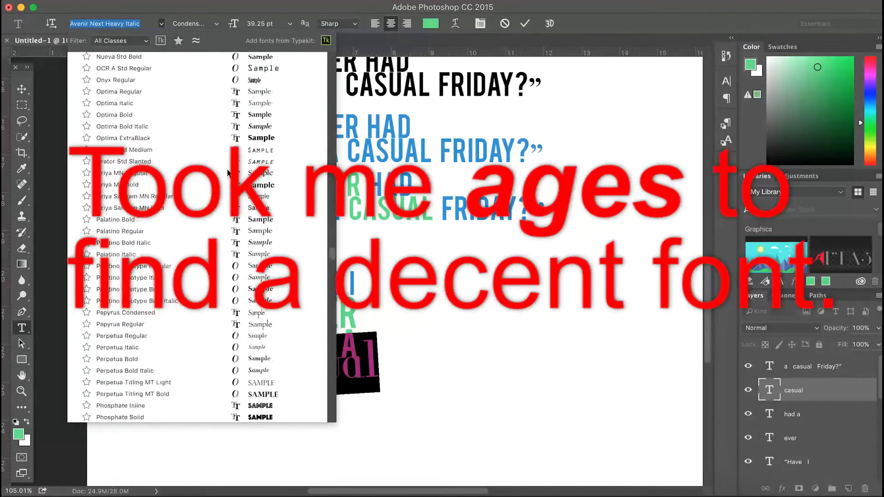
scroll(227, 173, "down", 20)
scroll(227, 173, "up", 20)
scroll(227, 172, "down", 20)
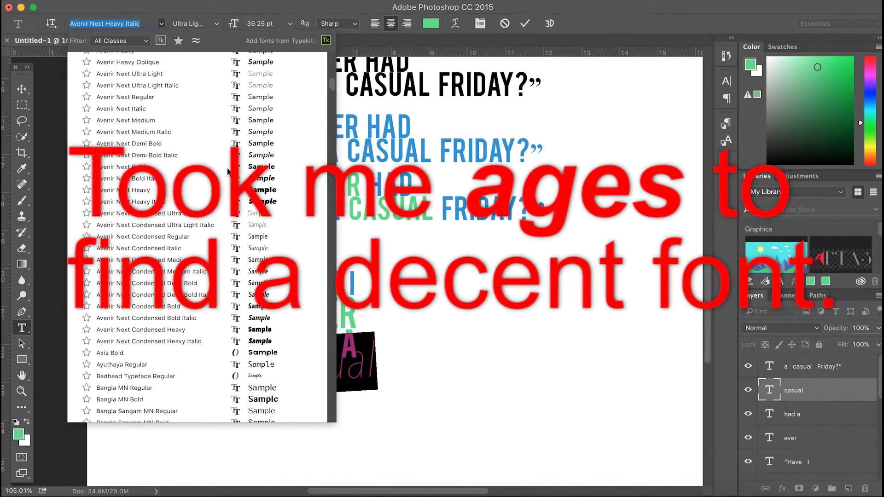
scroll(228, 170, "down", 20)
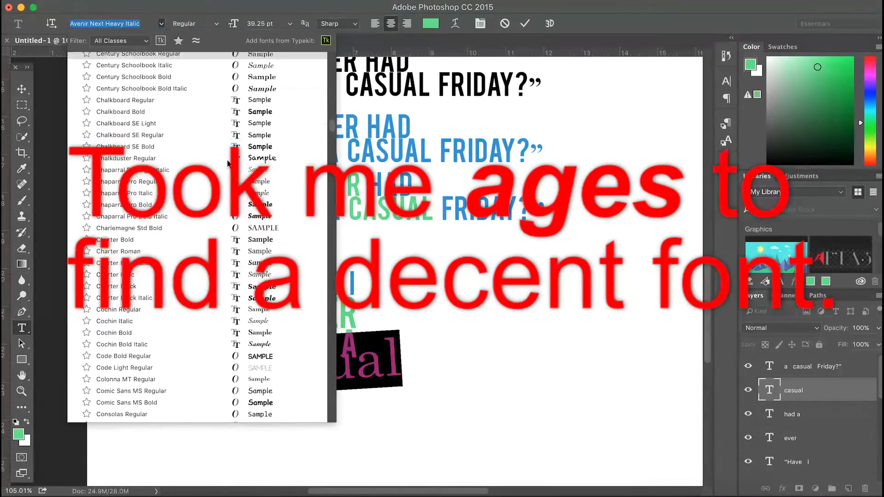
scroll(228, 154, "down", 20)
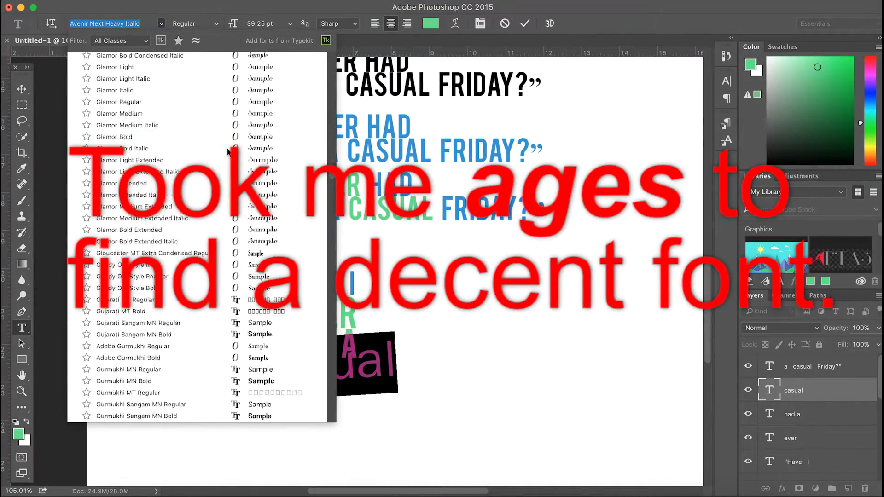
scroll(227, 152, "down", 20)
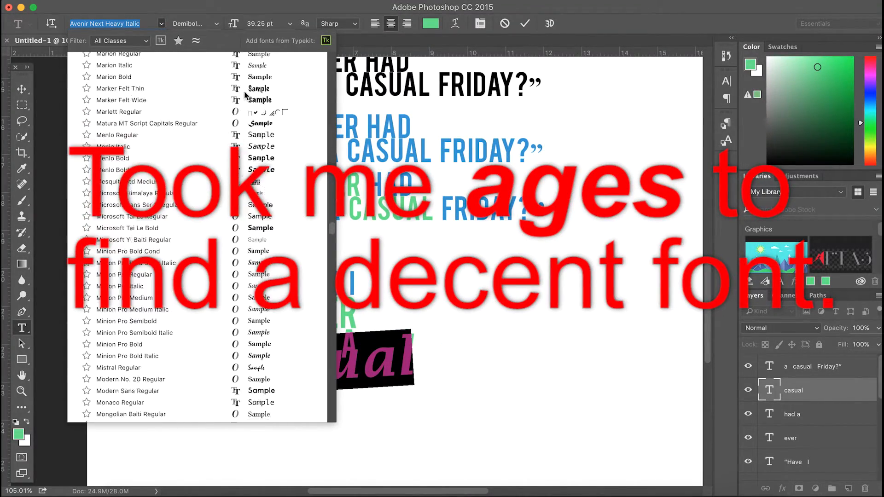
scroll(246, 96, "down", 20)
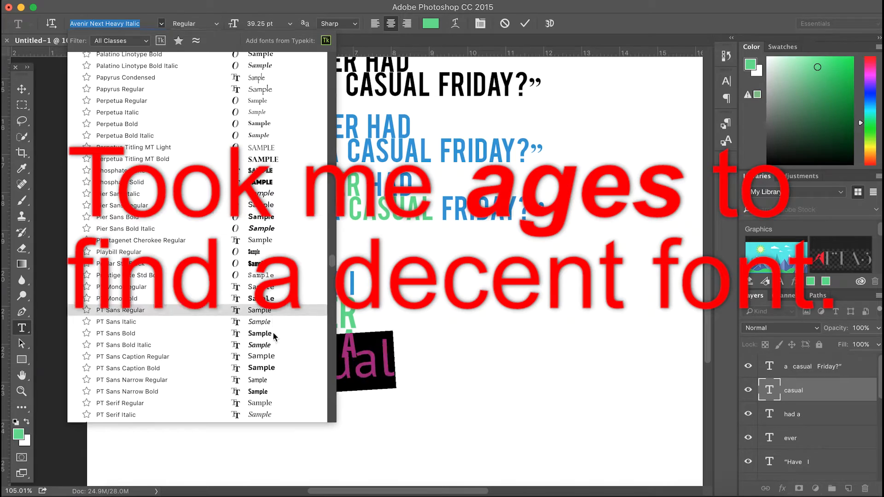
scroll(276, 270, "down", 20)
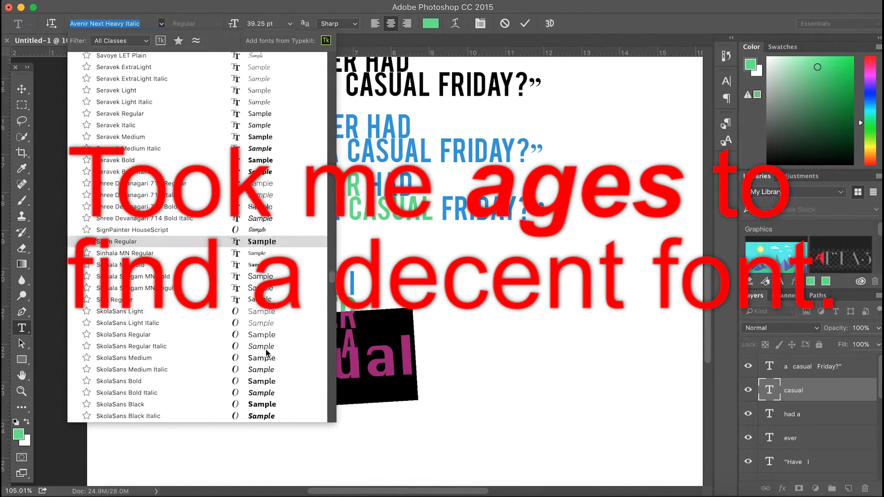
scroll(266, 346, "down", 20)
Try Bernard MT Condensed as the font for the word "casual"
left_click(364, 363)
double_click(364, 364)
left_click(162, 23)
scroll(175, 214, "up", 15)
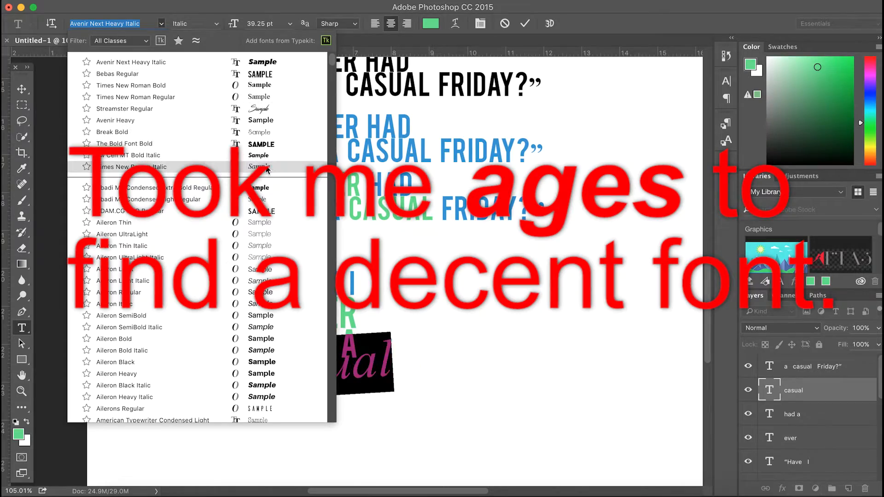
scroll(271, 403, "down", 15)
left_click(257, 394)
Set the font of "casual" to Langdon Regular and commit the text edit
left_click(161, 24)
scroll(164, 223, "down", 20)
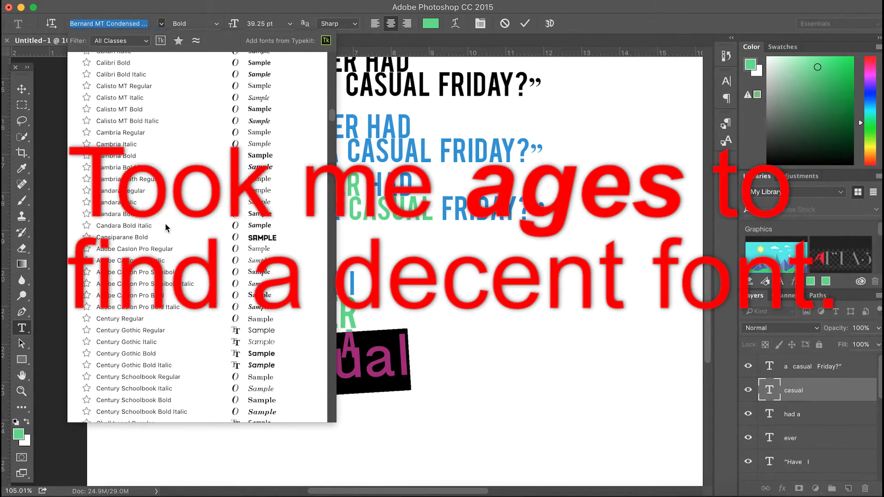
scroll(165, 223, "down", 15)
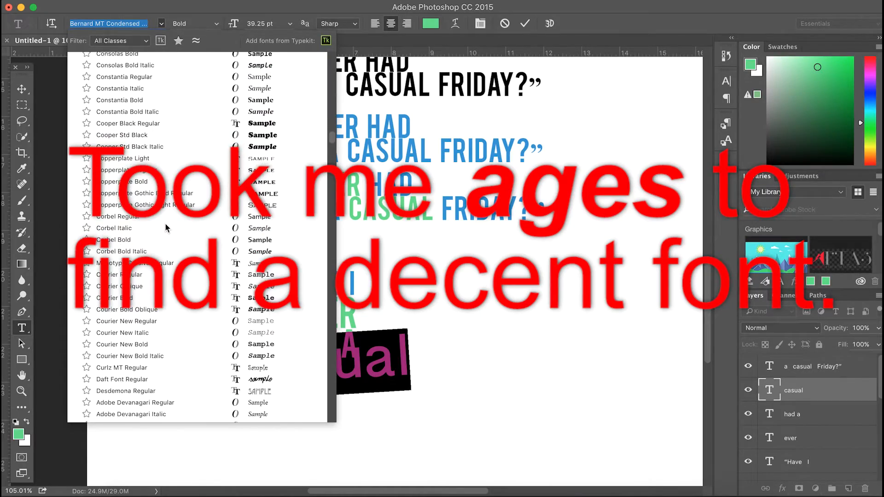
scroll(164, 224, "down", 20)
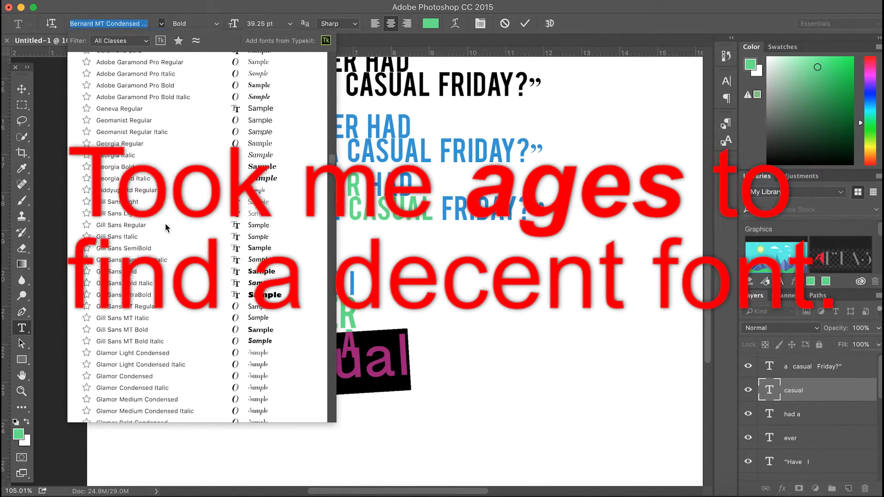
scroll(165, 227, "down", 20)
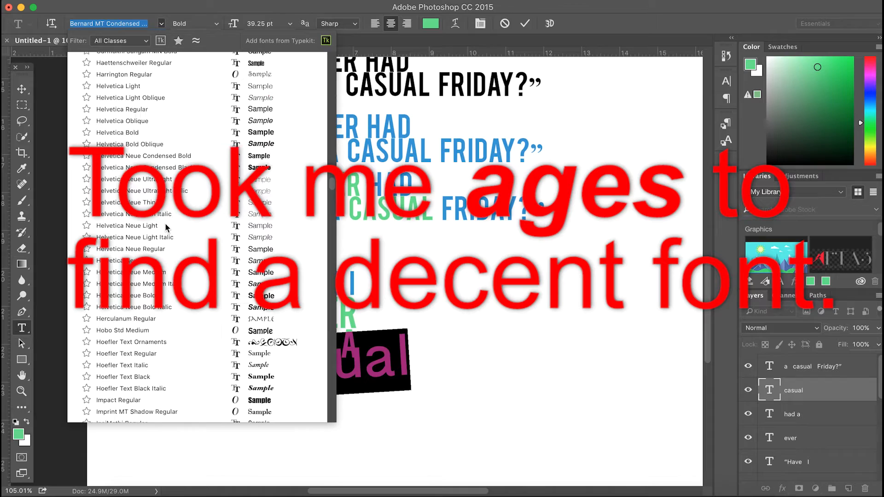
scroll(165, 222, "down", 20)
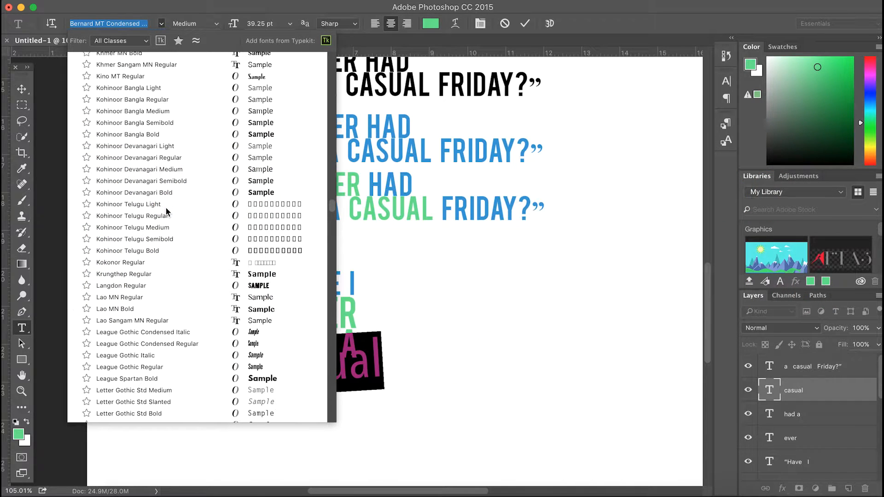
left_click(273, 286)
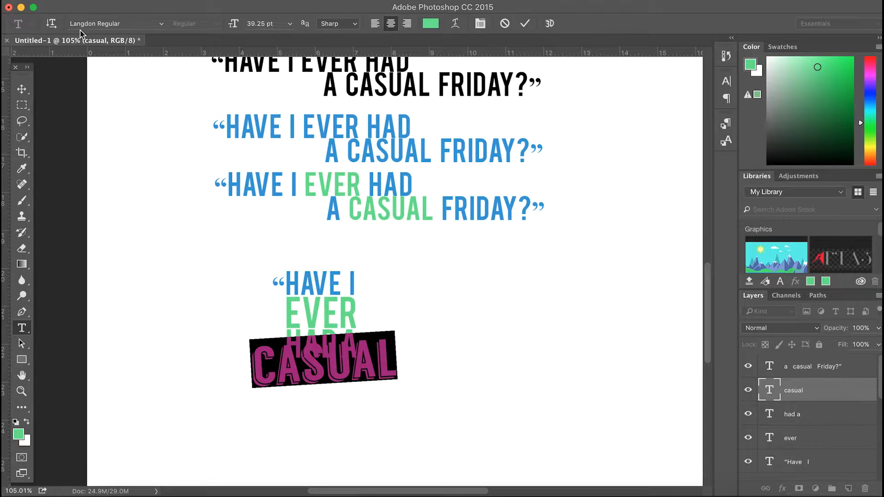
left_click(21, 89)
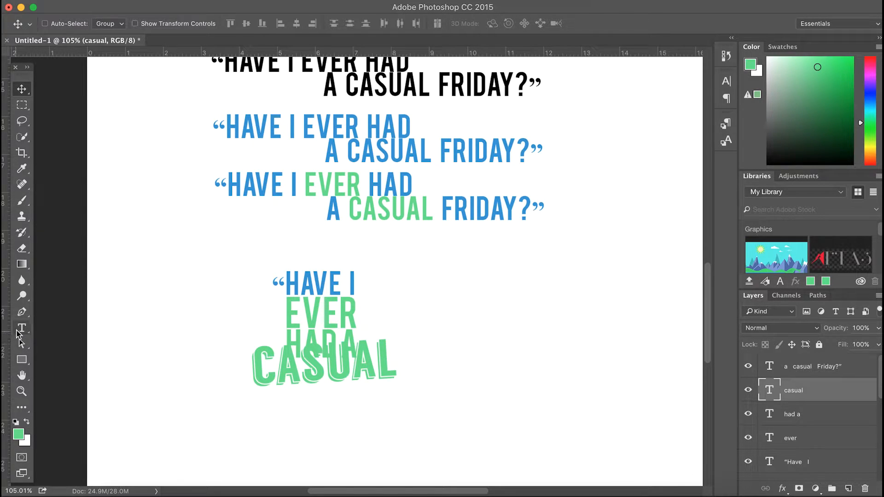
left_click(18, 329)
left_click_drag(260, 366, 426, 361)
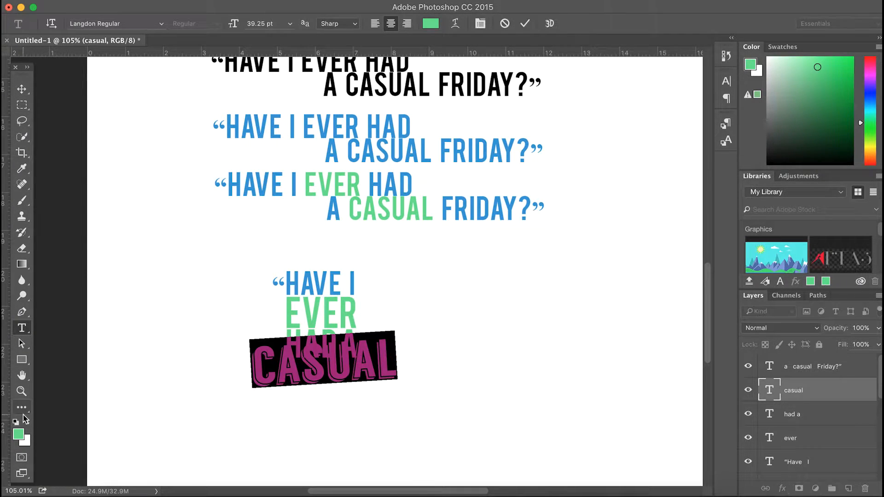
left_click(17, 436)
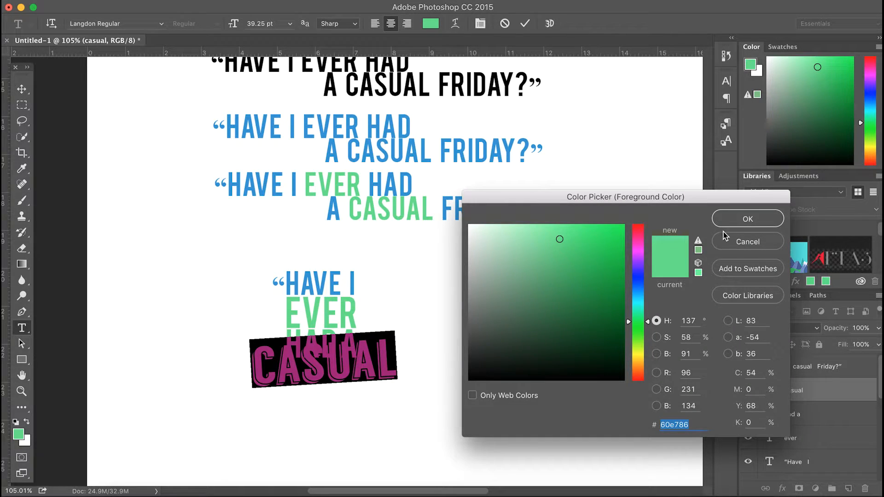
left_click(729, 246)
left_click(22, 89)
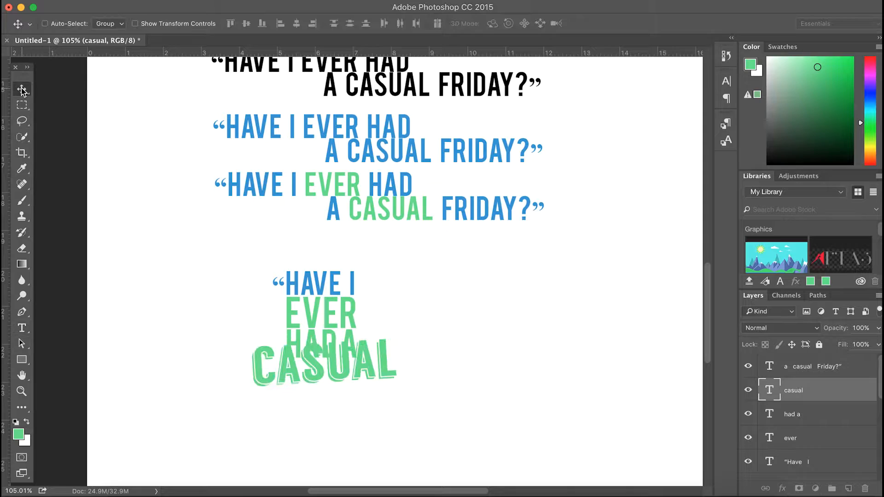
Recolour the "had a" text to blue 3094d4, sampled from the "Have I" line, and commit the edit
left_click(23, 329)
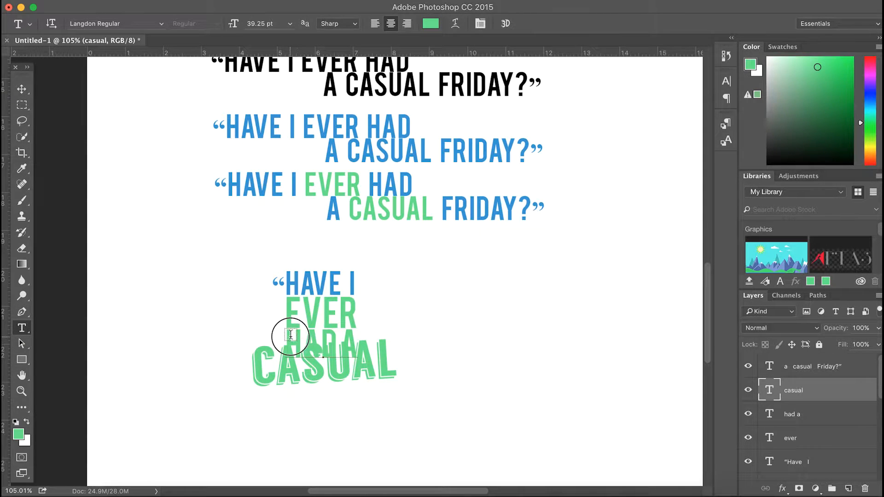
left_click_drag(289, 332, 375, 339)
left_click(22, 433)
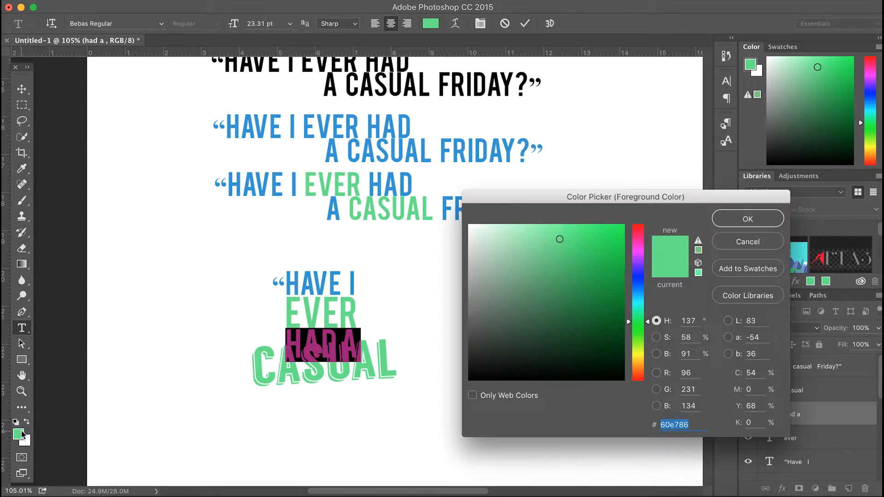
left_click(298, 283)
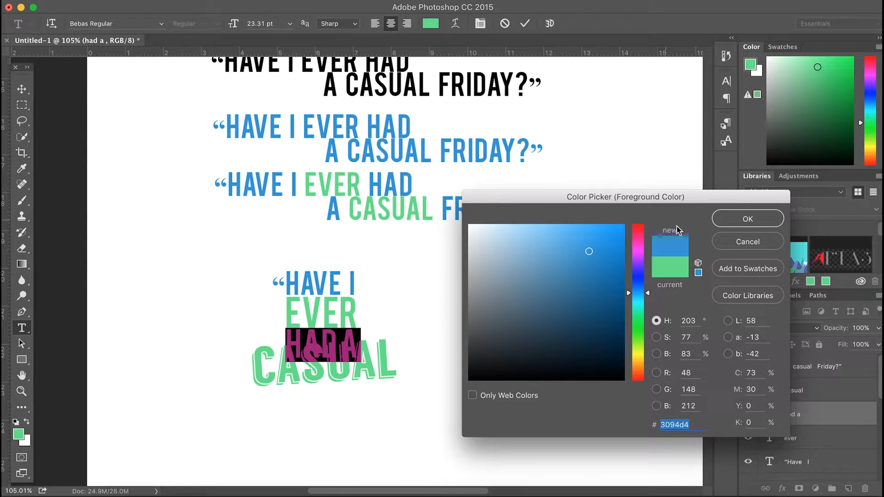
left_click(727, 220)
left_click(346, 326)
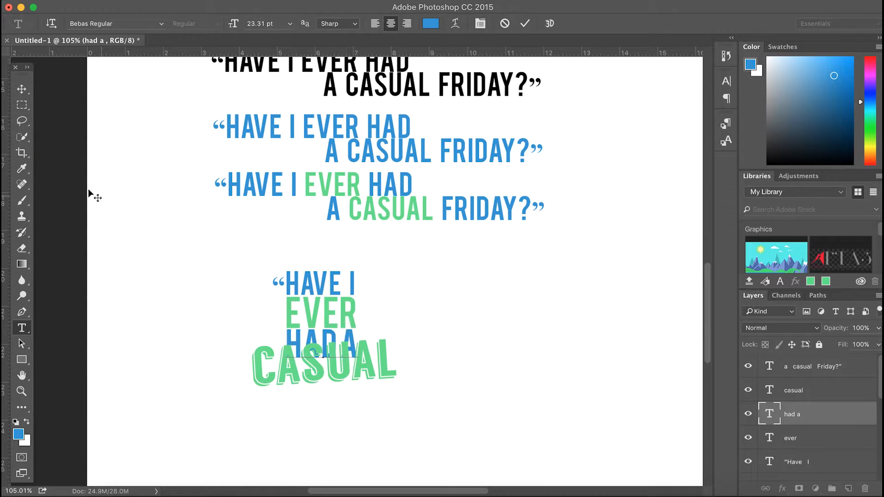
left_click(18, 91)
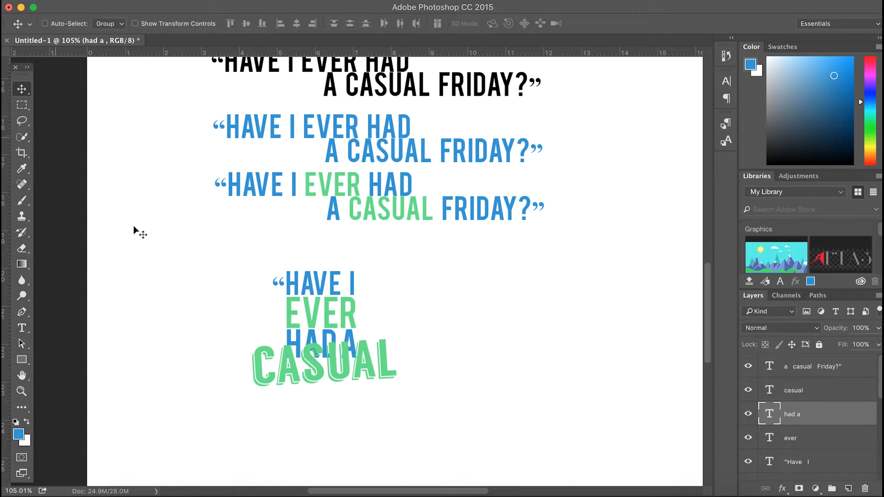
Move the "casual" layer beneath the "had a" layer so that "had a" overlaps it
right_click(308, 362)
left_click(520, 407)
left_click_drag(785, 390, 807, 418)
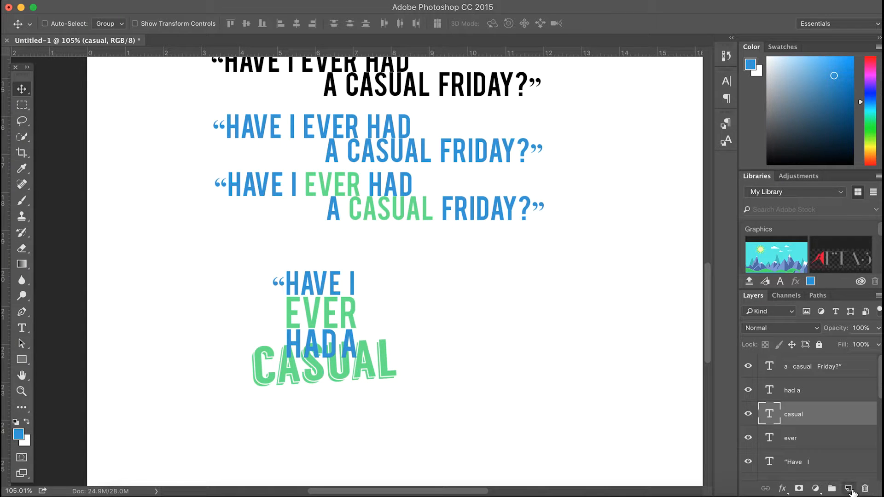
left_click(848, 488)
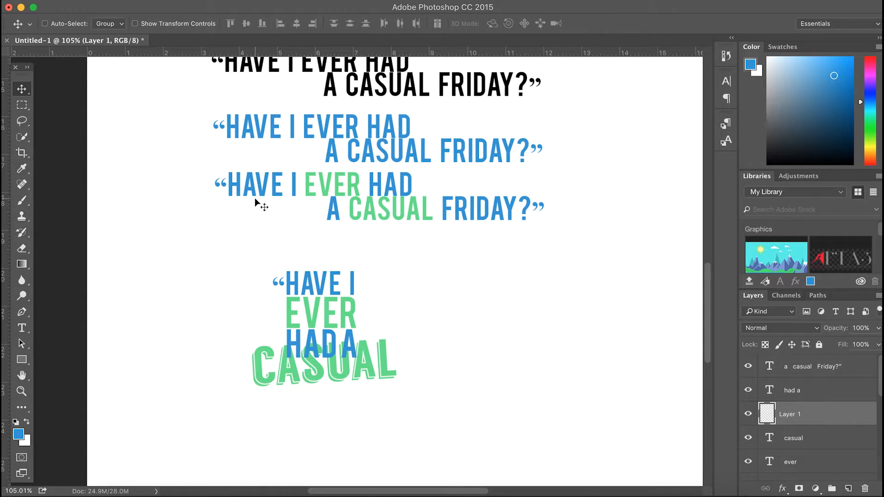
key("super+z")
Add a new text layer reading "FRIDAY?" in the empty area below the word "casual"
left_click(20, 328)
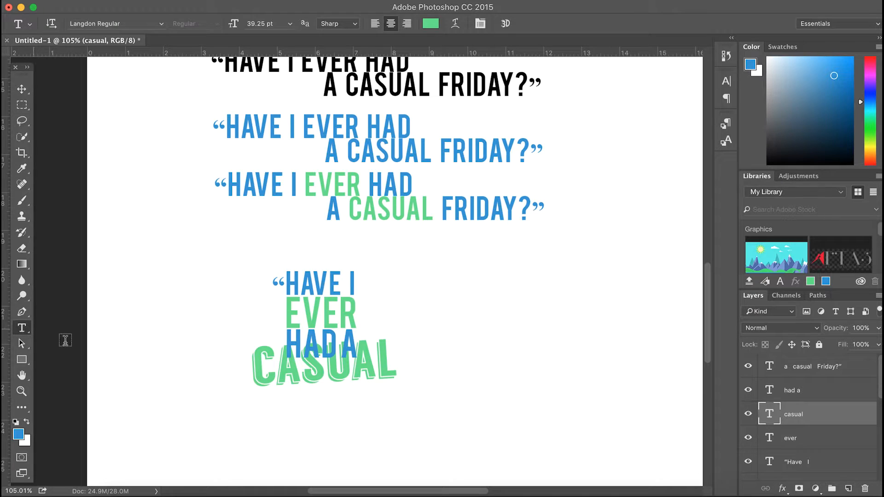
left_click(360, 435)
type("FR")
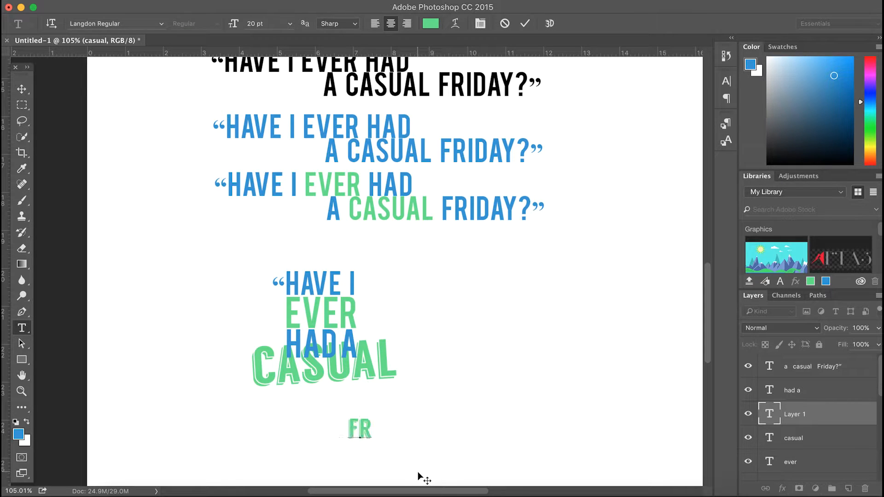
type("IDAY")
key("BackSpace")
type("AY")
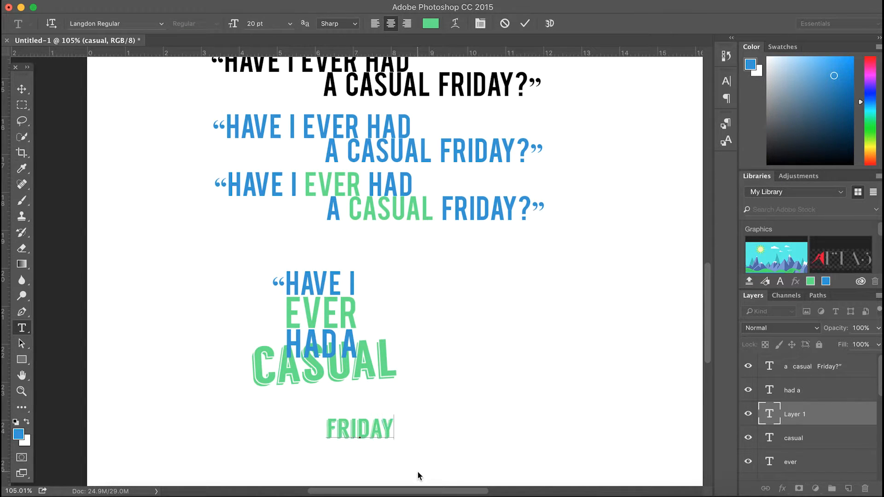
type("?")
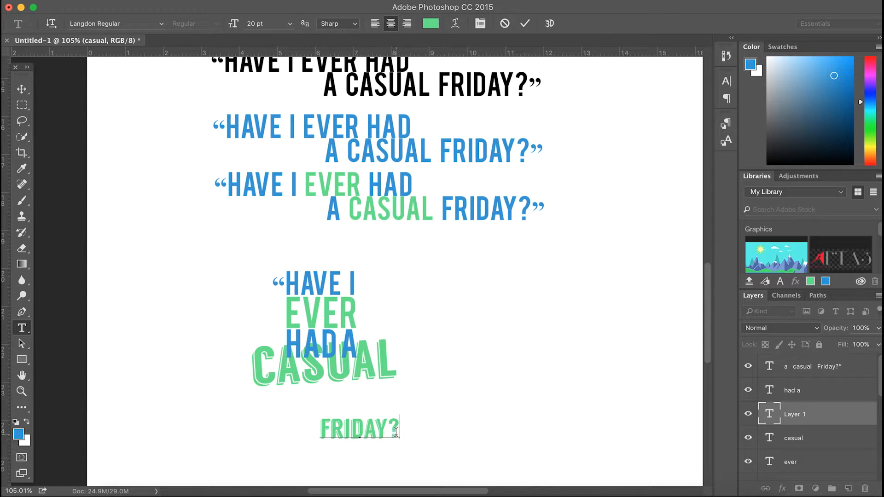
Set the font of "FRIDAY?" to Bebas Regular and move it directly beneath "casual", starting at the "had a" line's left edge
left_click_drag(396, 432, 292, 430)
left_click(115, 23)
type("beb")
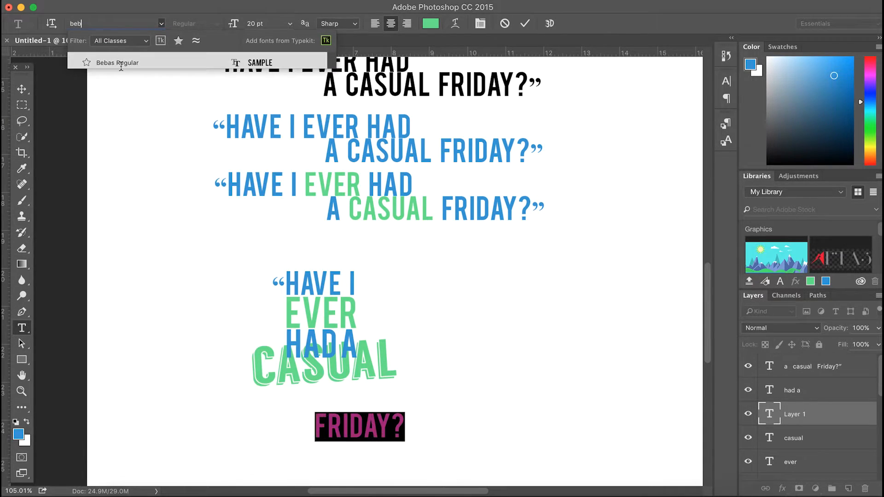
left_click(121, 68)
left_click(22, 89)
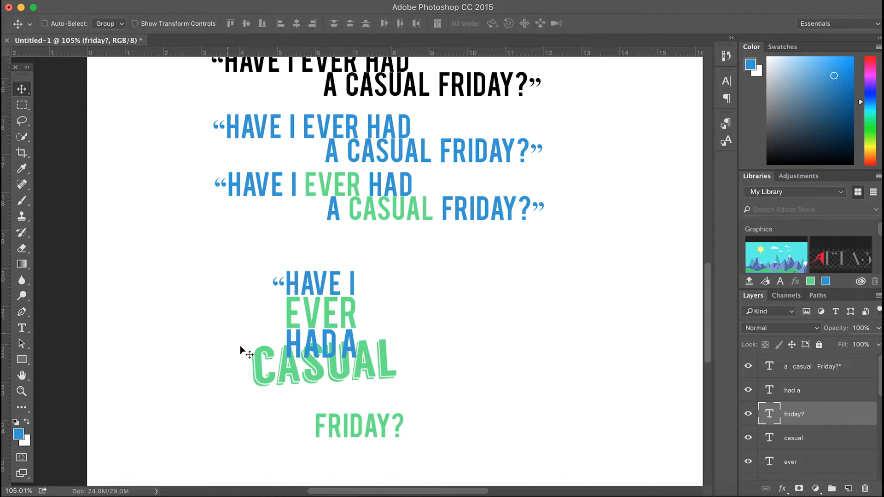
left_click_drag(355, 434, 325, 410)
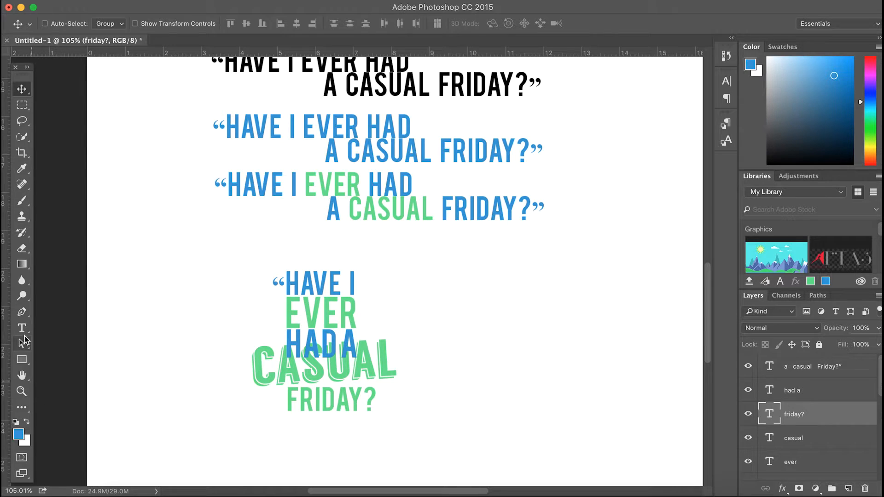
Recolour the "FRIDAY?" text to blue 3094d4, sampled from the "had a" line, and commit the edit
left_click(21, 328)
left_click_drag(289, 405, 393, 401)
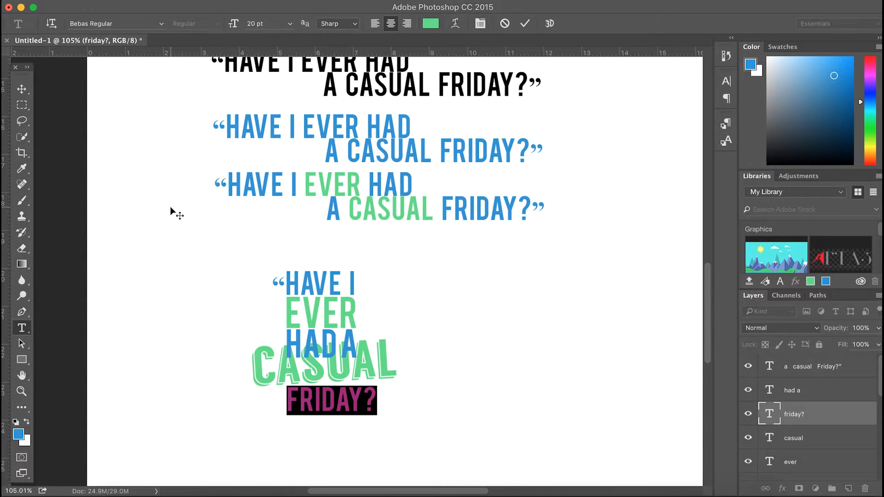
left_click(18, 434)
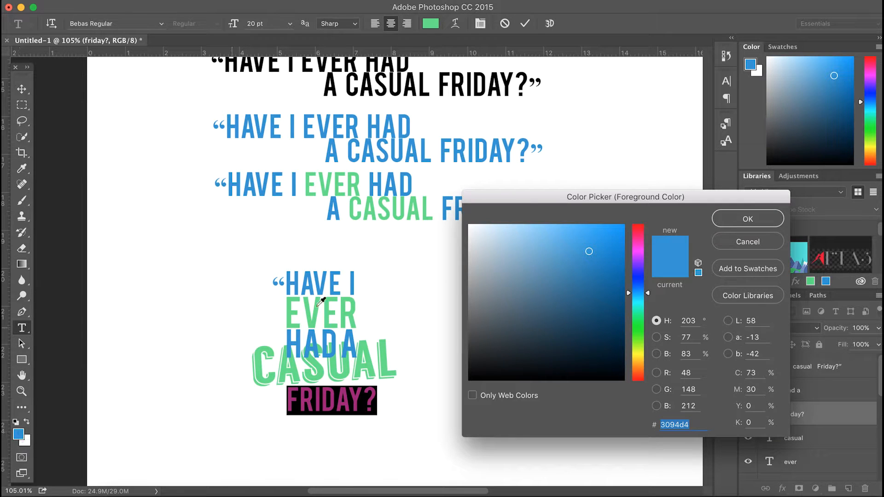
left_click(288, 367)
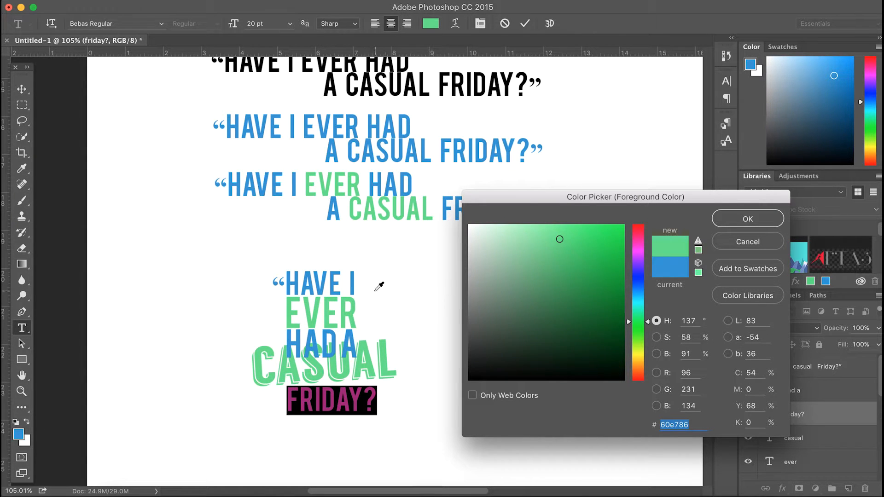
left_click(307, 353)
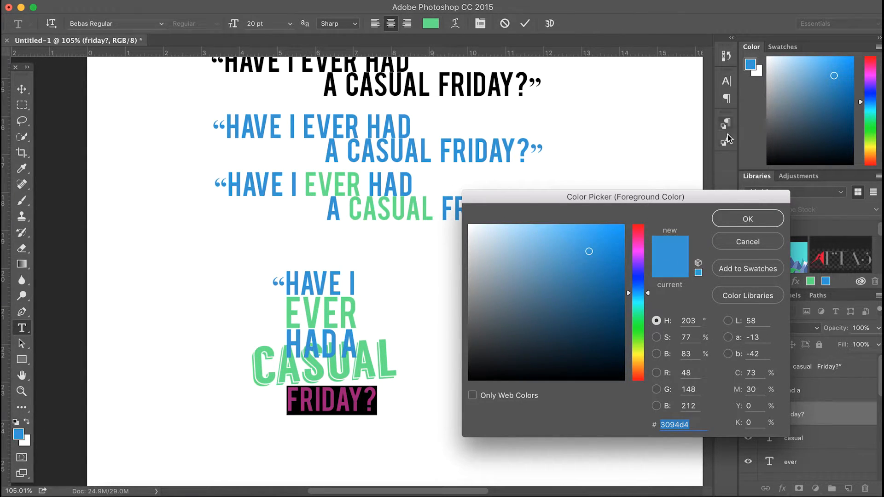
left_click(732, 218)
left_click(22, 88)
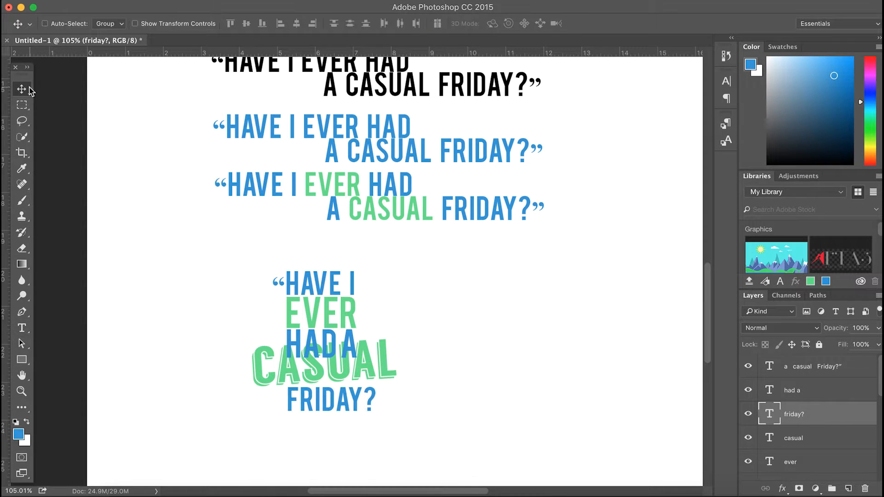
Shift "FRIDAY?" slightly up to tuck under "casual", and stack the "casual" layer above the "had a" and "friday?" layers
left_click_drag(766, 407, 807, 417)
left_click_drag(328, 397, 325, 386)
left_click_drag(787, 432, 792, 370)
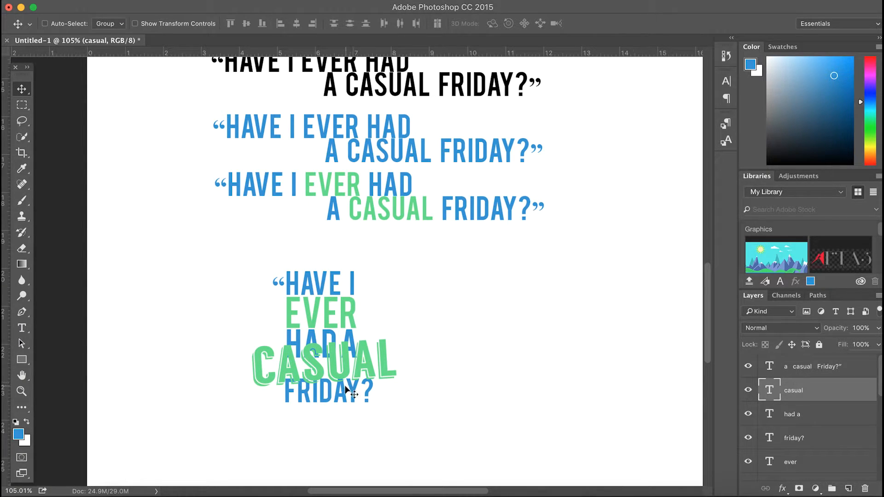
Add a closing quotation mark after "FRIDAY?" and commit the text edit
left_click(21, 328)
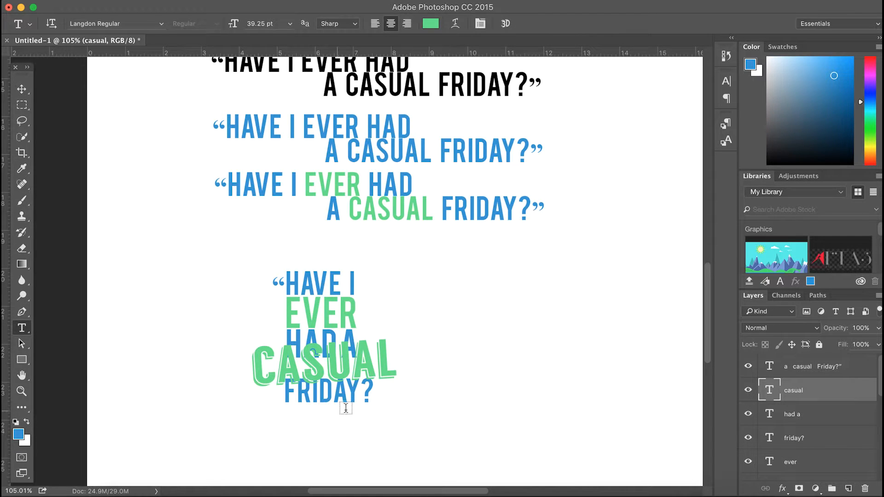
left_click(373, 391)
type("@")
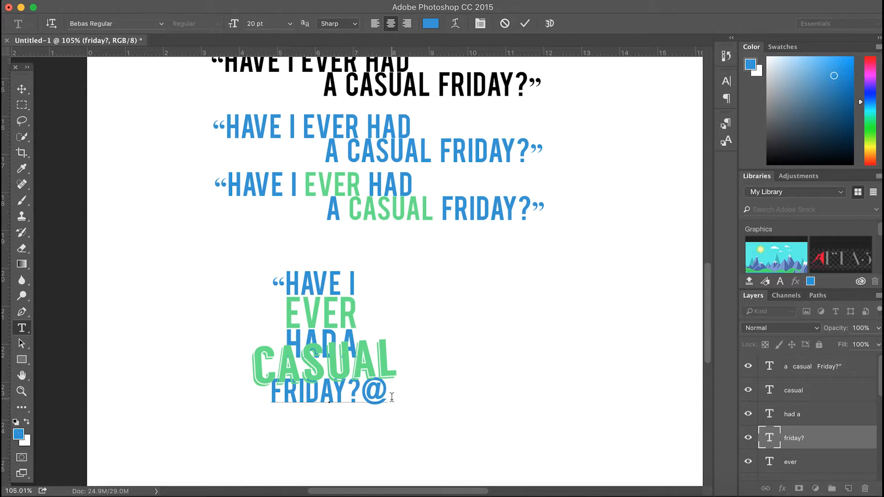
key("BackSpace")
type("\"")
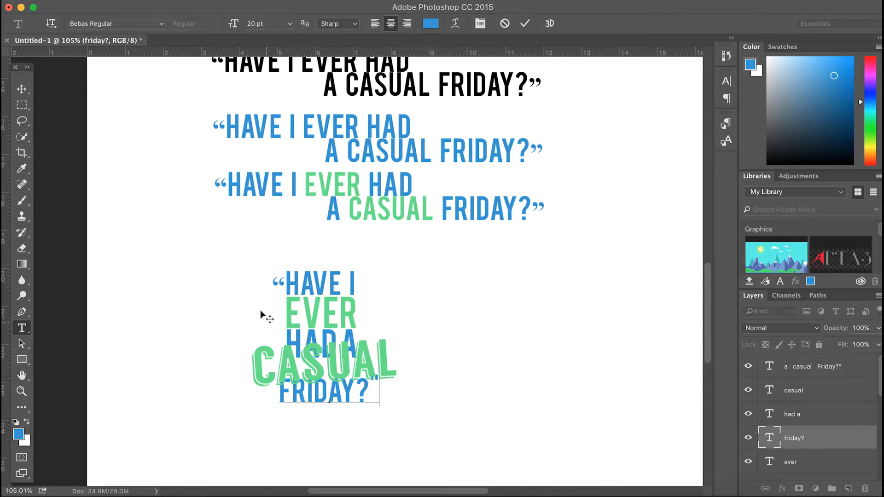
left_click(21, 88)
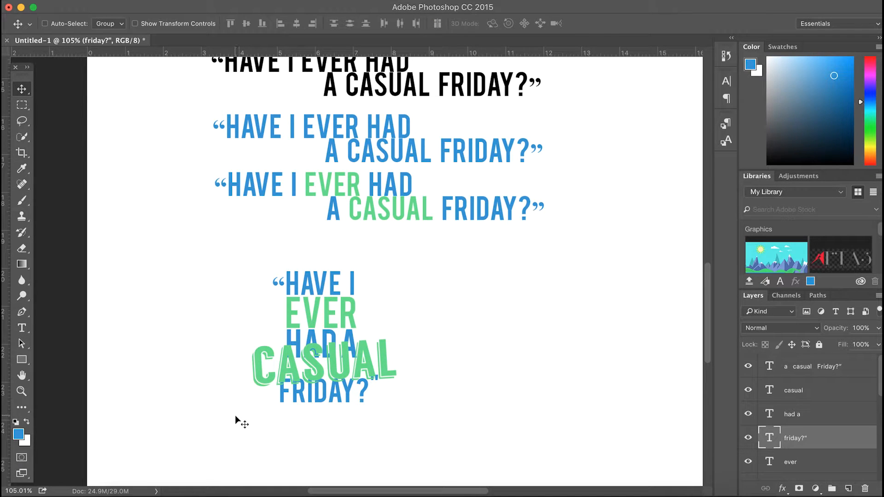
Duplicate the stacked quote's layers "Have I", "ever", "friday?", "had a" and "casual" together, placing the copy to the right of the original
scroll(573, 181, "up", 10)
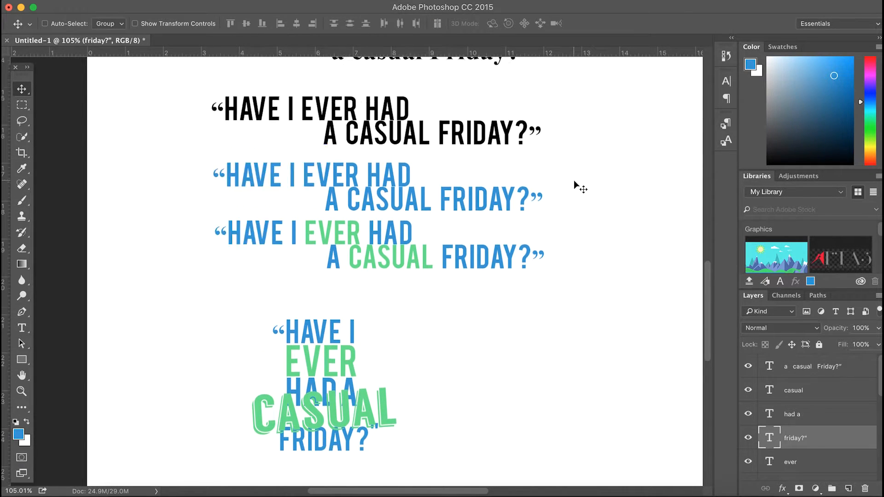
scroll(574, 180, "right", 4)
scroll(574, 180, "down", 14)
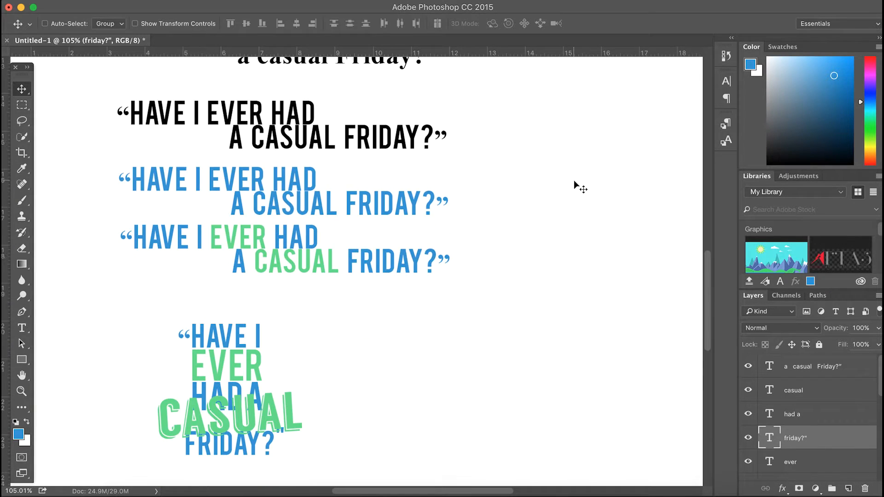
scroll(573, 181, "up", 3)
scroll(574, 180, "right", 2)
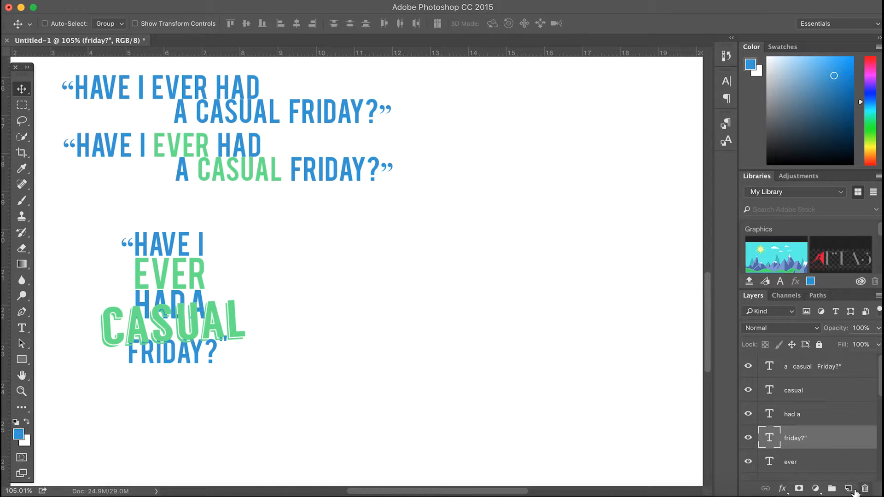
scroll(836, 389, "down", 3)
scroll(836, 403, "up", 3)
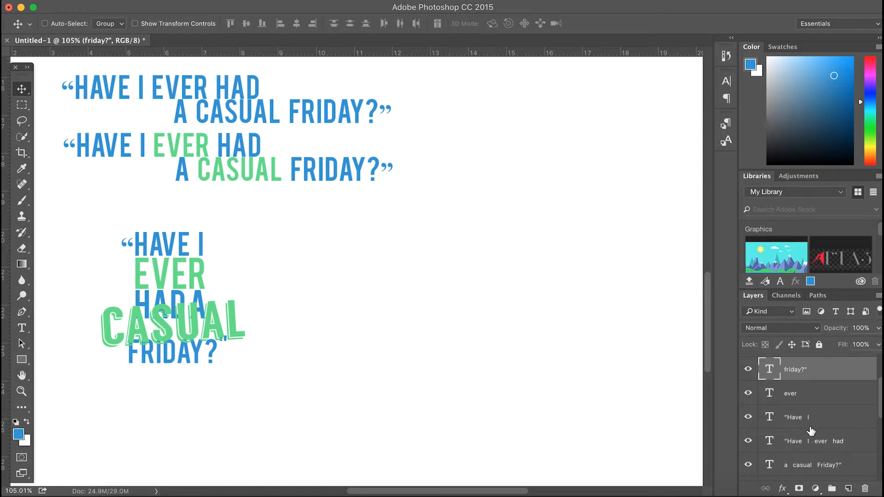
left_click(804, 414)
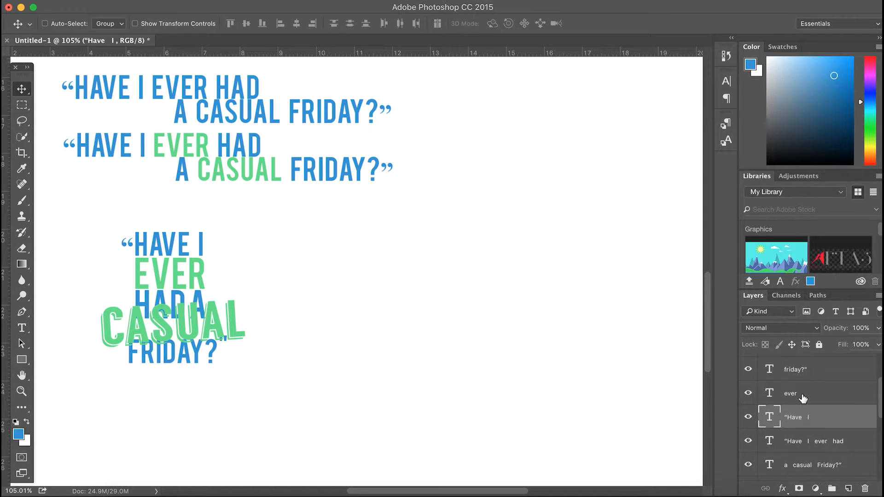
left_click(800, 394, "shift")
left_click(805, 372, "shift")
scroll(806, 373, "up", 3)
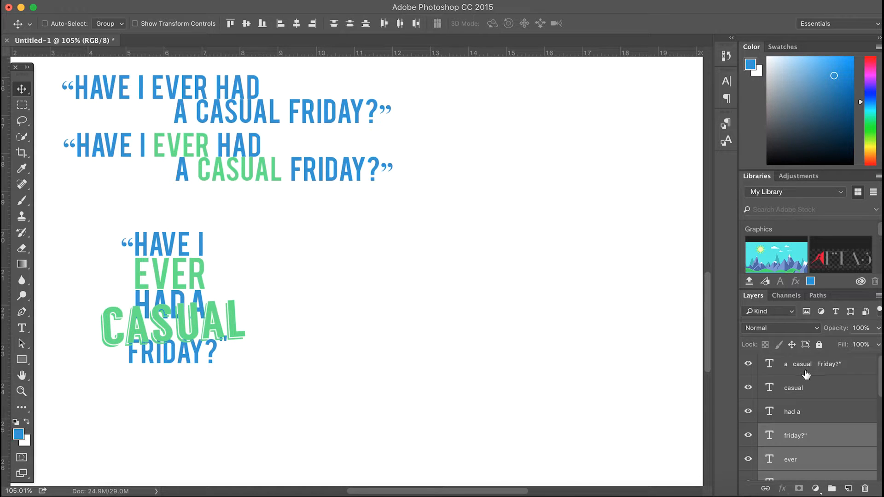
left_click(798, 407, "shift")
left_click(801, 395, "shift")
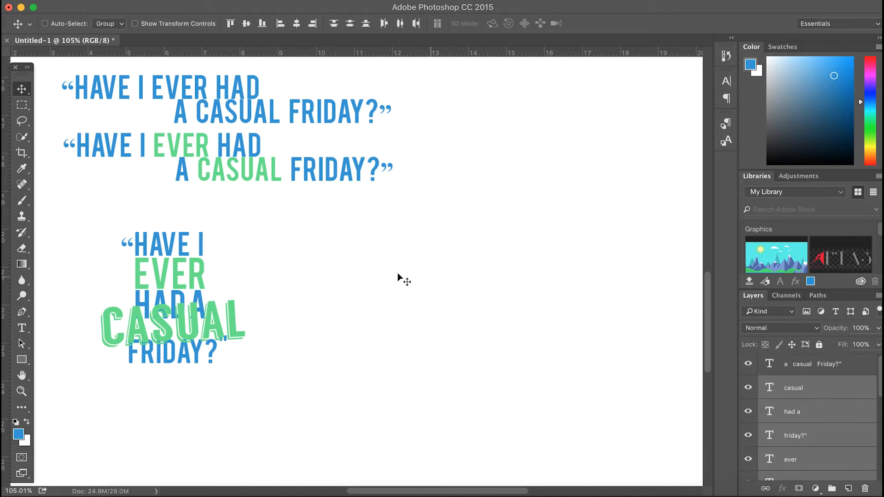
left_click_drag(205, 318, 435, 315)
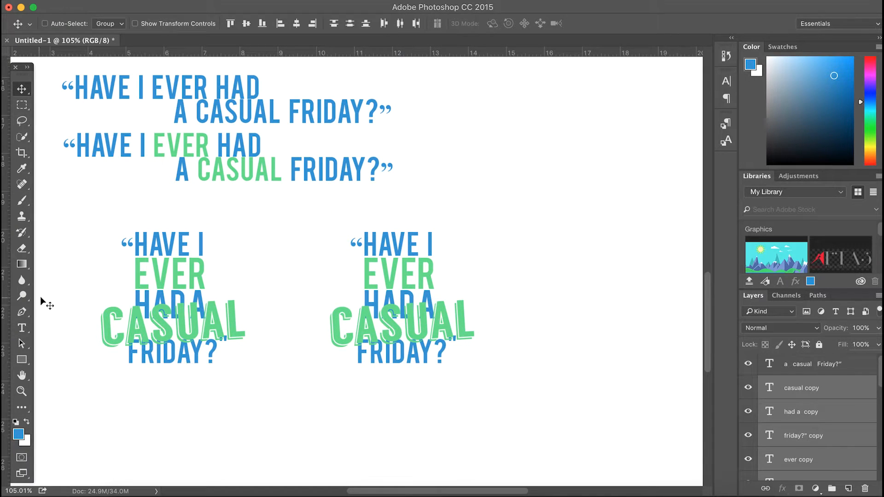
Delete the opening quotation mark from the copied "Have I" line
left_click(21, 328)
left_click(358, 243)
key("super+a")
left_click_drag(364, 244, 353, 244)
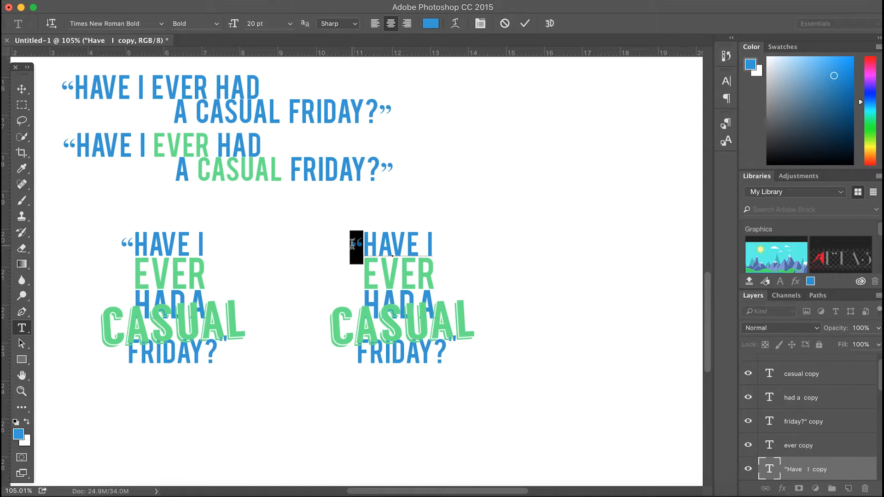
key("BackSpace")
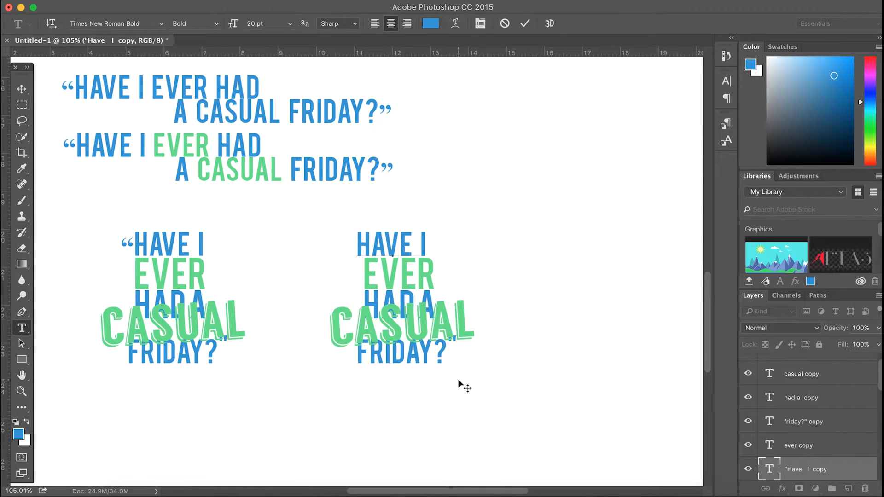
Delete the closing quotation mark from the copied "Friday?" line, and realign the copied "Have I" line with "ever" below it
left_click(22, 328)
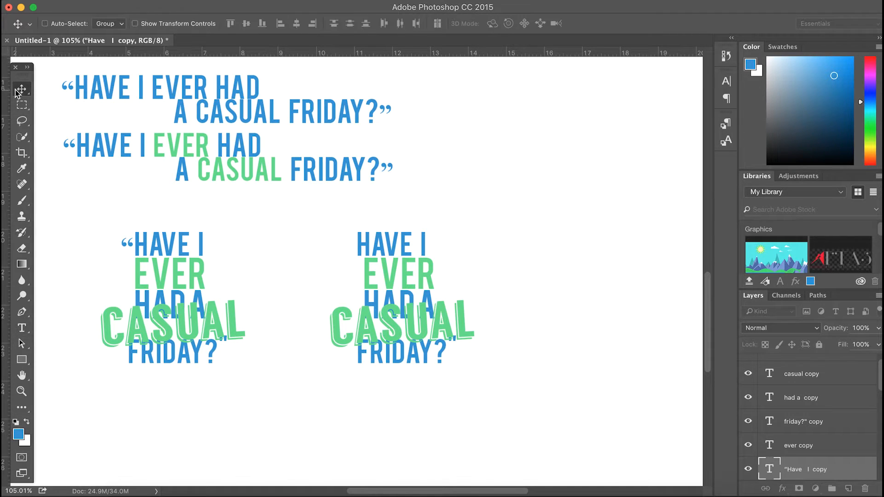
left_click(456, 351)
key("BackSpace")
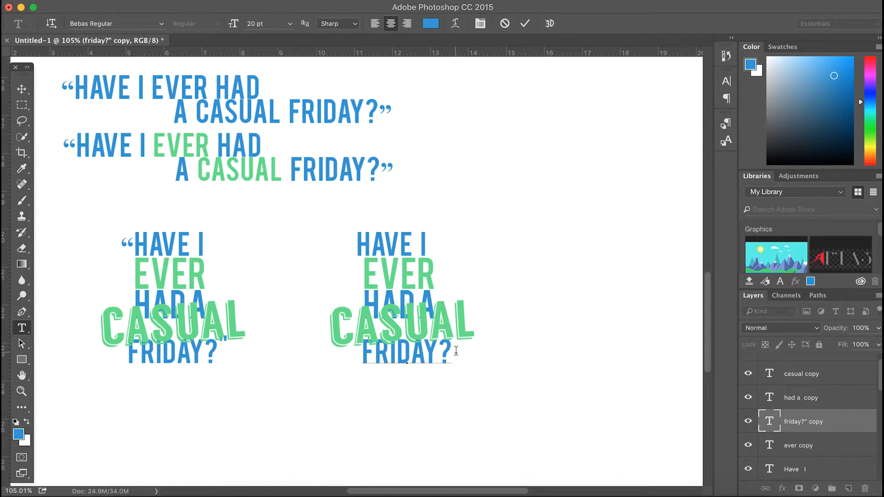
left_click(23, 94)
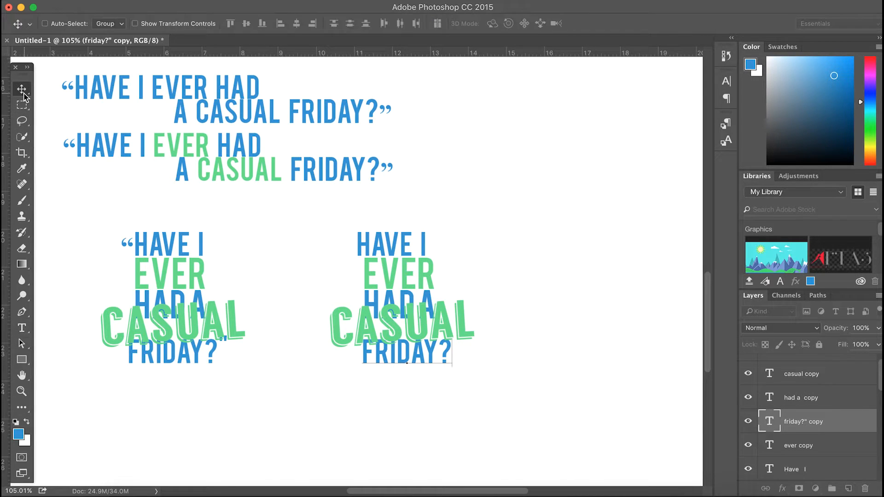
left_click(790, 470)
left_click_drag(364, 250, 372, 250)
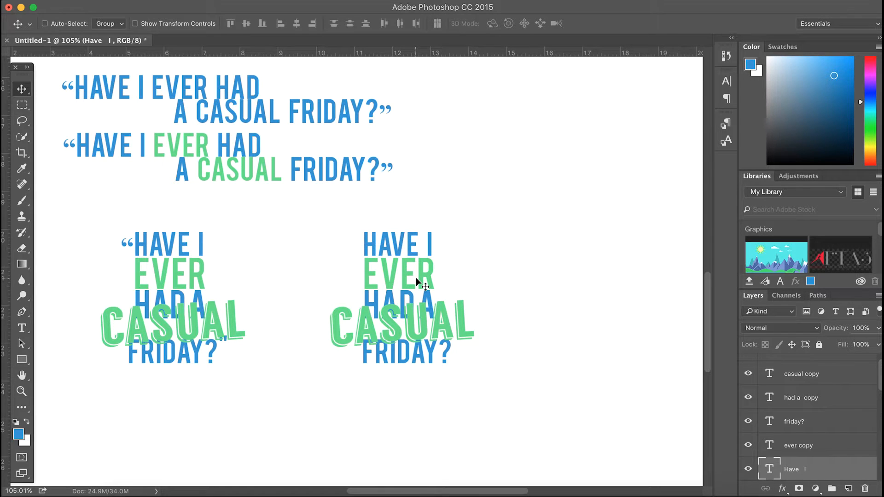
Scale the copied "Friday?" text to about 82.6% and nudge it right to line up with the words above
left_click(802, 425)
key("super+t")
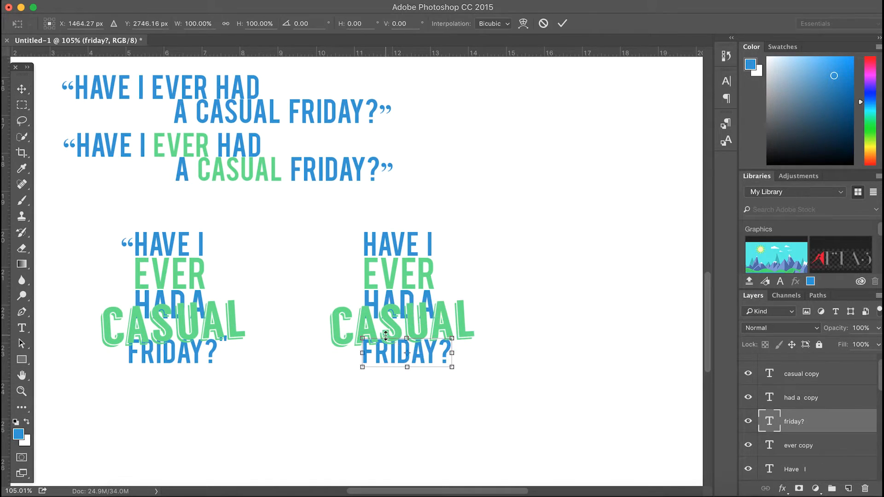
left_click_drag(449, 365, 435, 363)
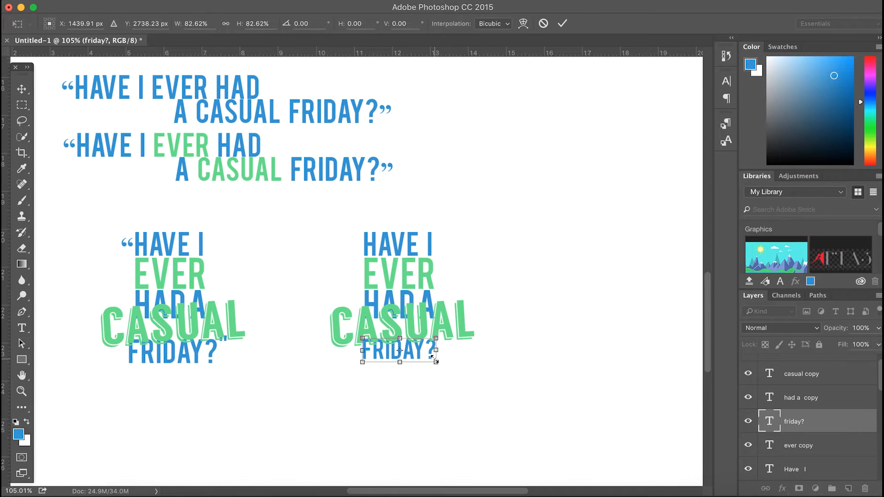
key("Return")
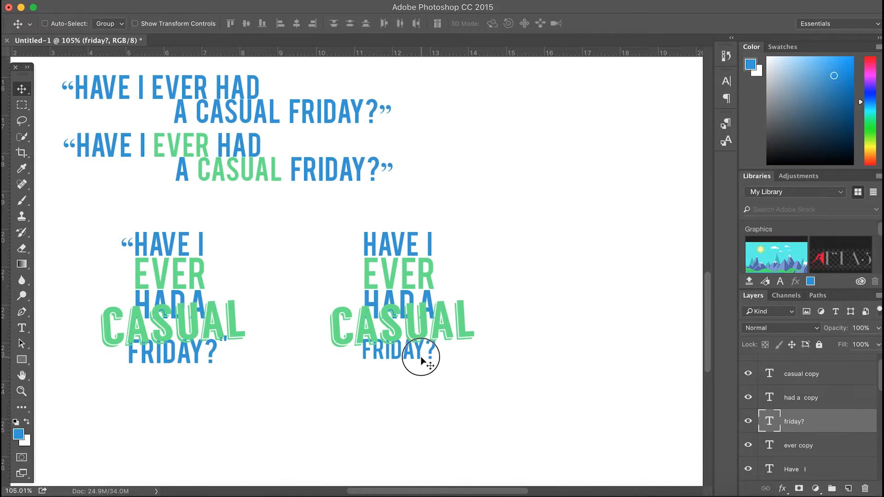
left_click_drag(422, 356, 424, 356)
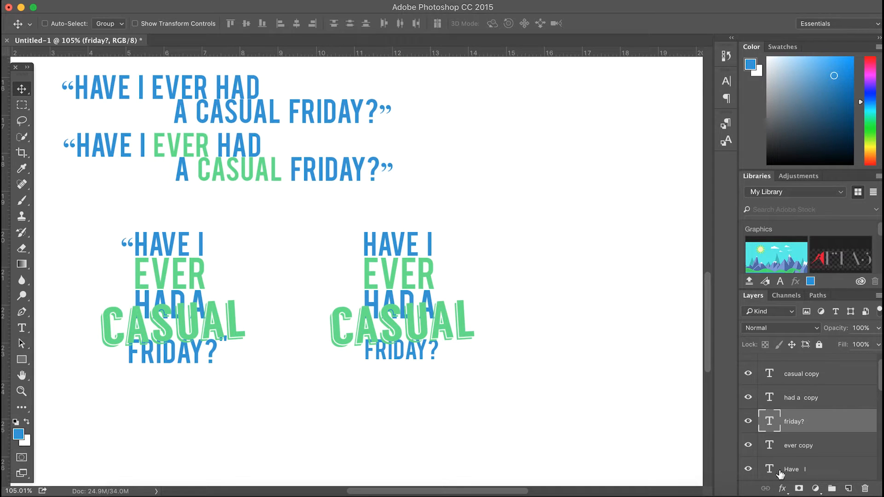
Add a separate opening quotation mark in Times New Roman Bold at 196 pt and position it over the copied quote's upper-left part
left_click(21, 328)
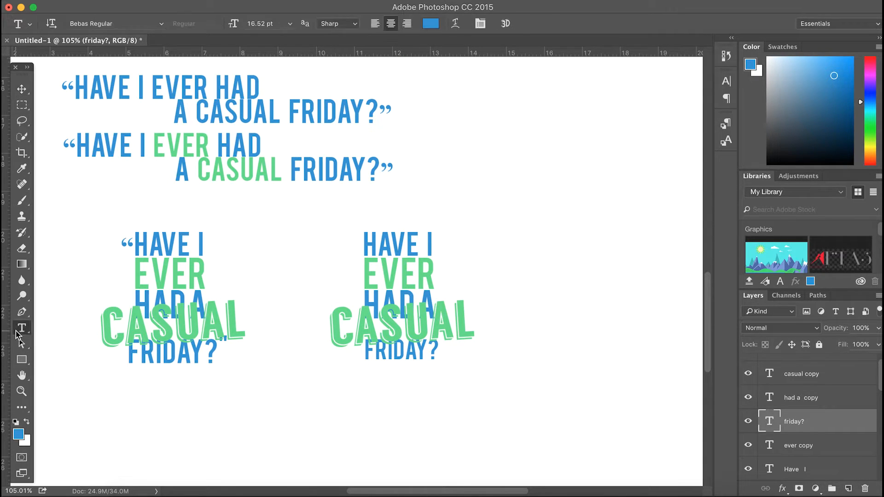
left_click(409, 433)
type("“")
left_click_drag(409, 423, 397, 422)
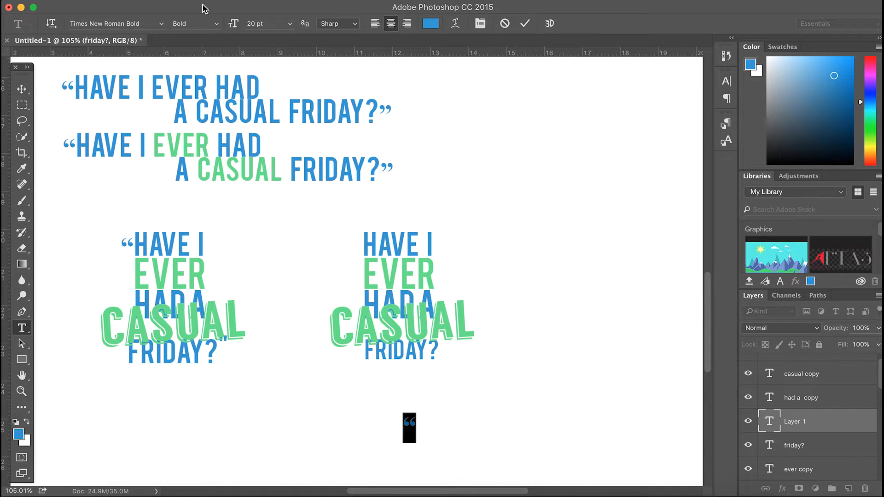
left_click_drag(234, 23, 345, 28)
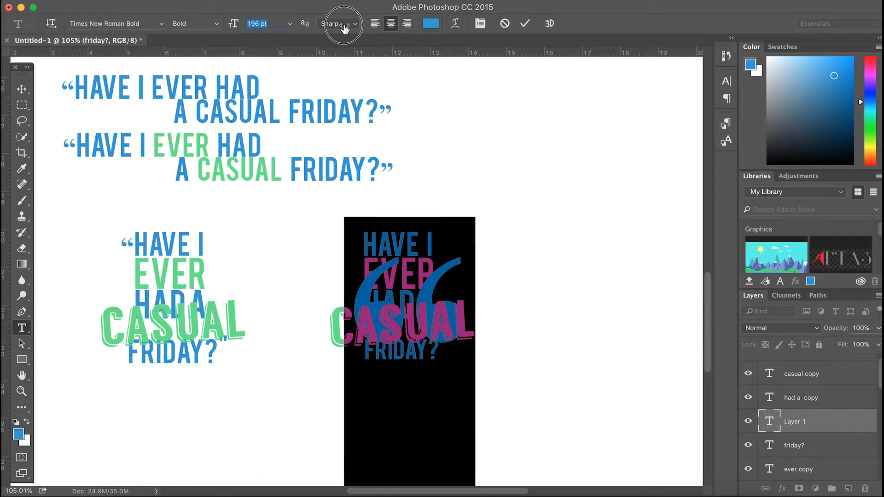
left_click(343, 25)
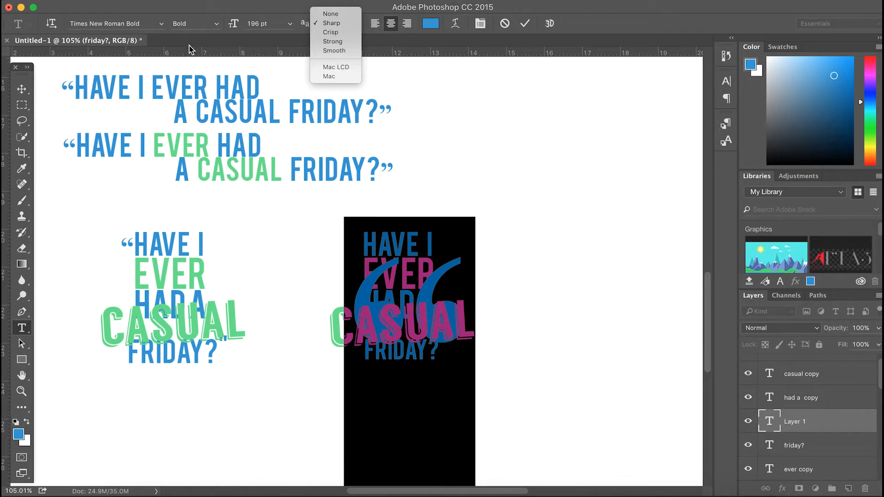
left_click(21, 88)
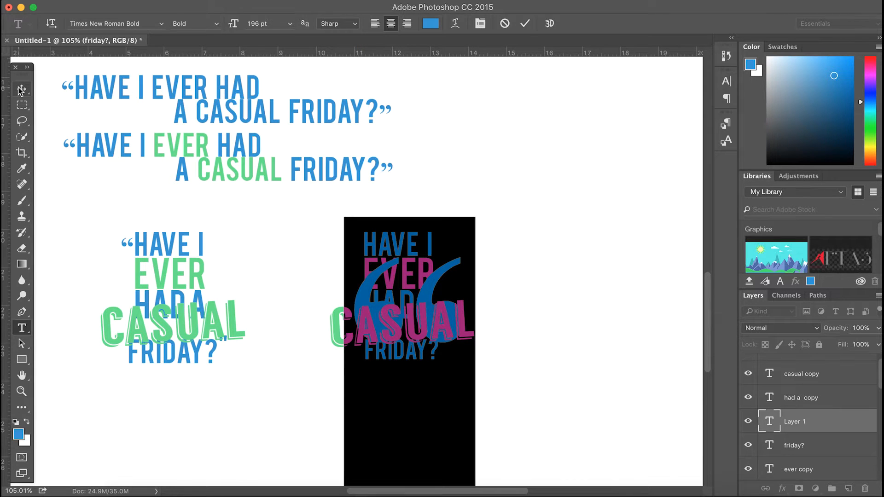
left_click(21, 88)
mouse_move(310, 265)
left_mouse_down()
mouse_move(298, 261)
mouse_move(289, 238)
mouse_move(306, 254)
left_mouse_up()
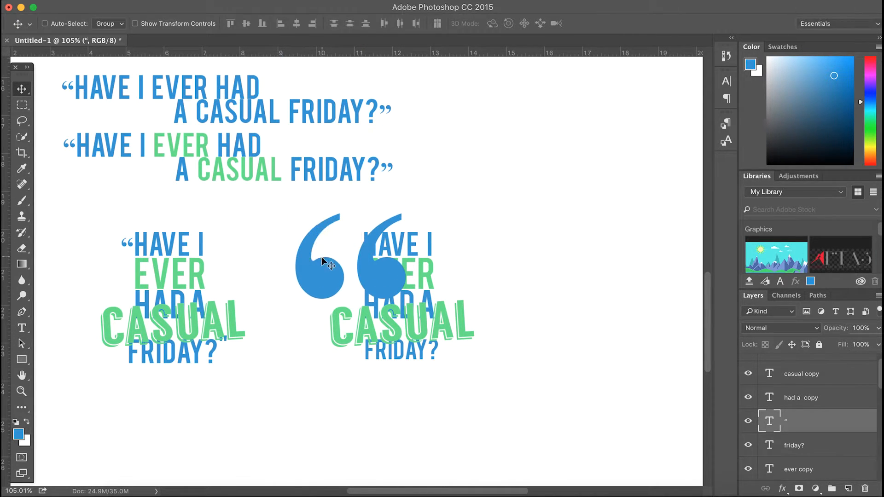
Set the large quotation mark's tracking to 340, its horizontal scale to 86% and its vertical scale to 82%
left_click(22, 328)
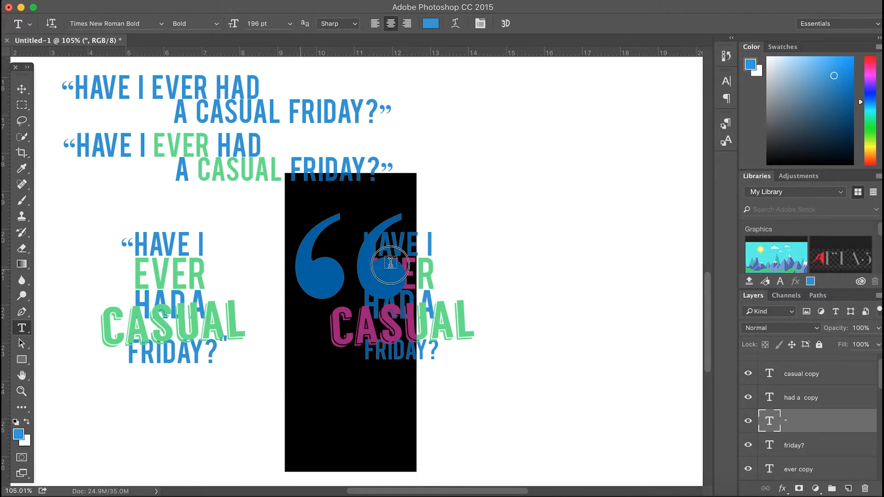
double_click(304, 272)
left_click(726, 83)
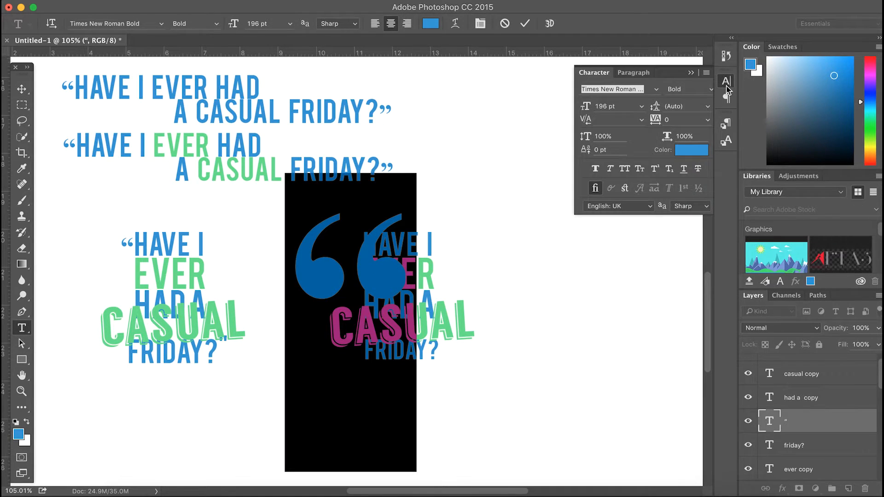
mouse_move(656, 118)
left_mouse_down()
mouse_move(644, 121)
mouse_move(688, 119)
mouse_move(667, 117)
mouse_move(663, 135)
left_mouse_up()
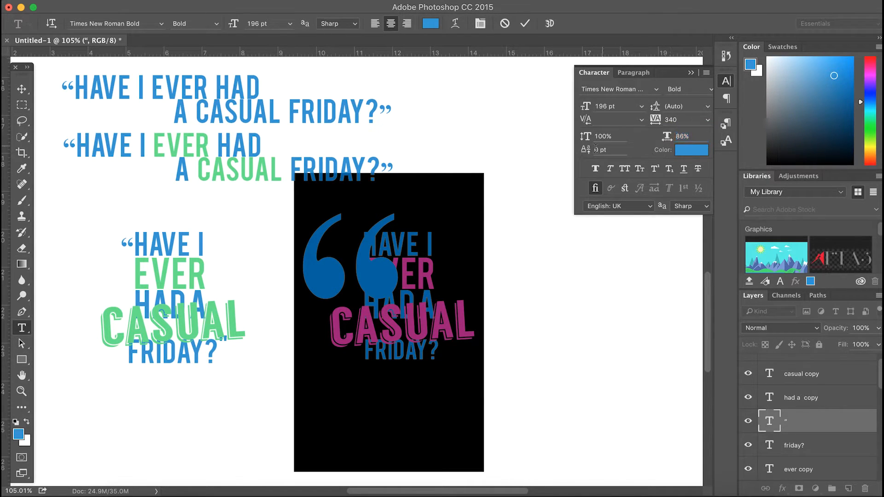
mouse_move(586, 140)
left_mouse_down()
mouse_move(572, 139)
mouse_move(581, 142)
left_mouse_up()
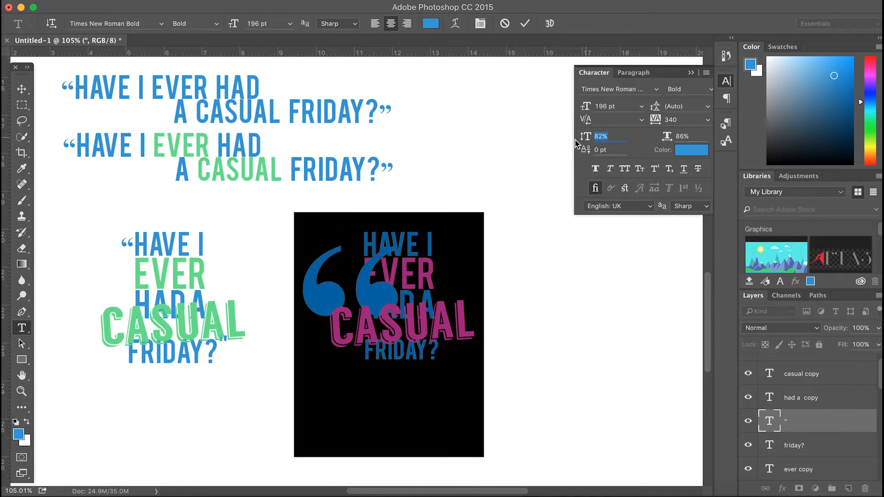
Raise the large quotation mark to the upper-left of the copied quote and reduce its opacity to 48%
left_click(22, 89)
left_click_drag(321, 279, 317, 251)
left_click(876, 333)
left_click_drag(854, 344, 842, 340)
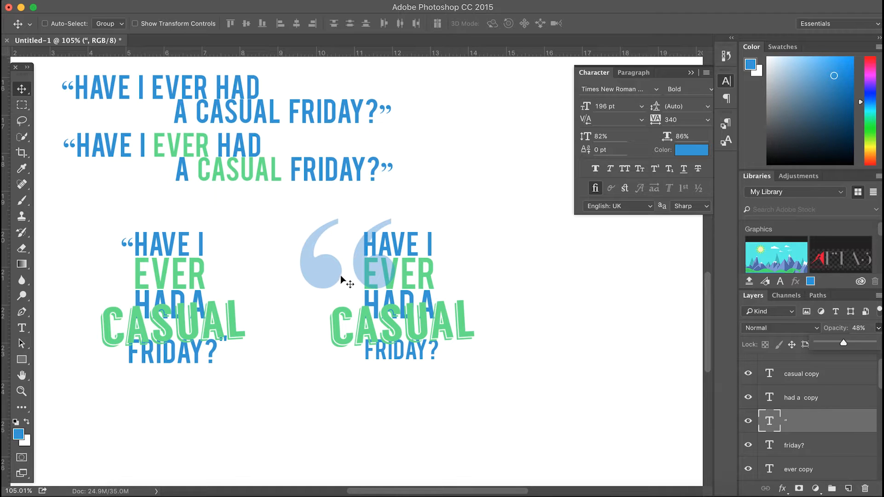
Move the large quotation mark's layer behind the copied quote's words, directly below the copied "Have I" layer
left_click(788, 416)
left_click_drag(788, 416, 785, 447)
scroll(790, 445, "down", 2)
left_click_drag(802, 392, 800, 426)
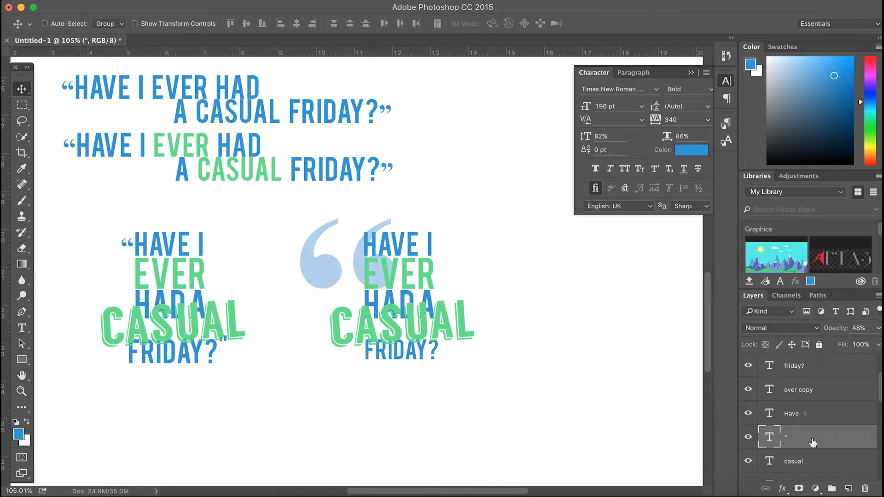
Duplicate the faded quotation mark and place the copy below the copied quote's "Friday?" line
left_click_drag(316, 276, 322, 387)
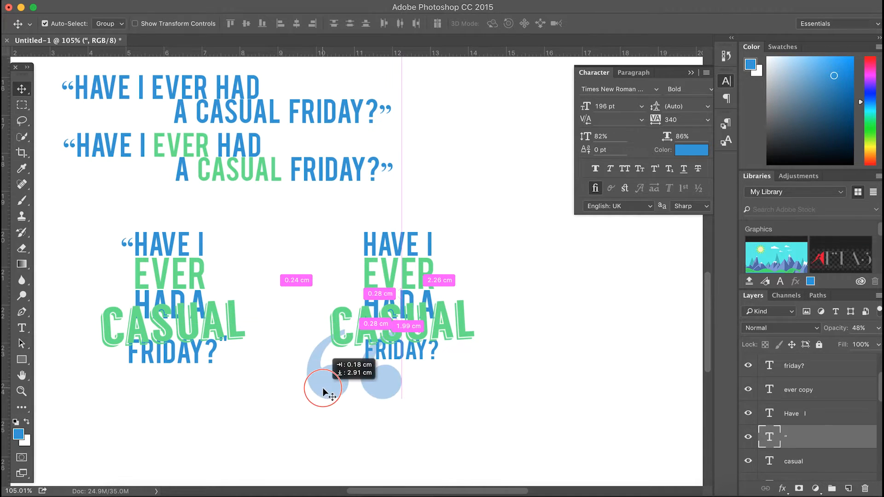
key("super+z")
left_click_drag(318, 271, 318, 409)
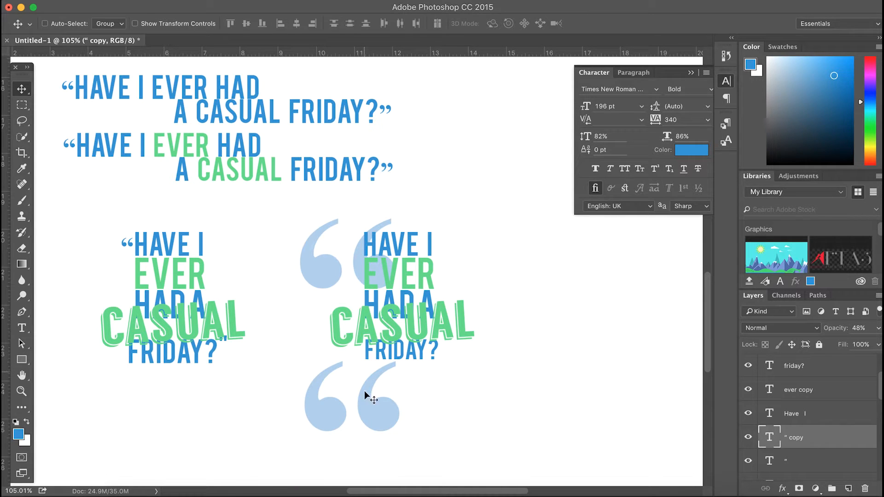
Flip the duplicated quotation mark vertically and horizontally, and place it behind the lower-right part of the copied quote
left_click(136, 1)
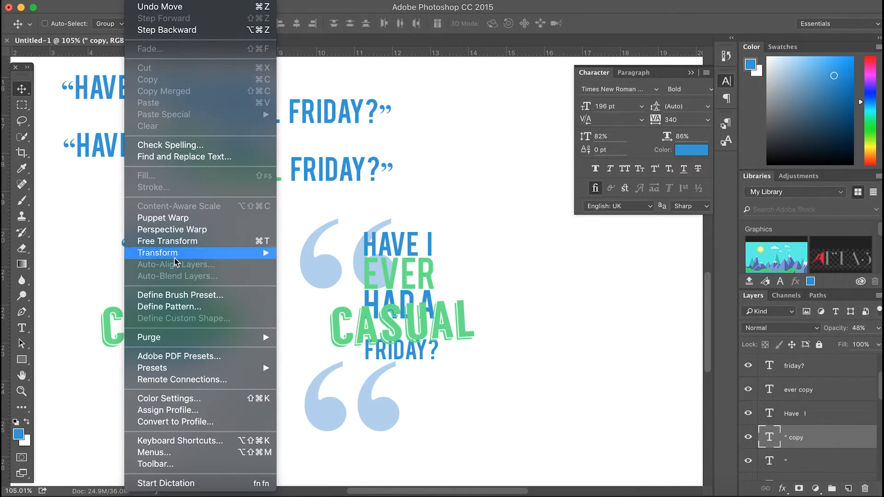
mouse_move(176, 261)
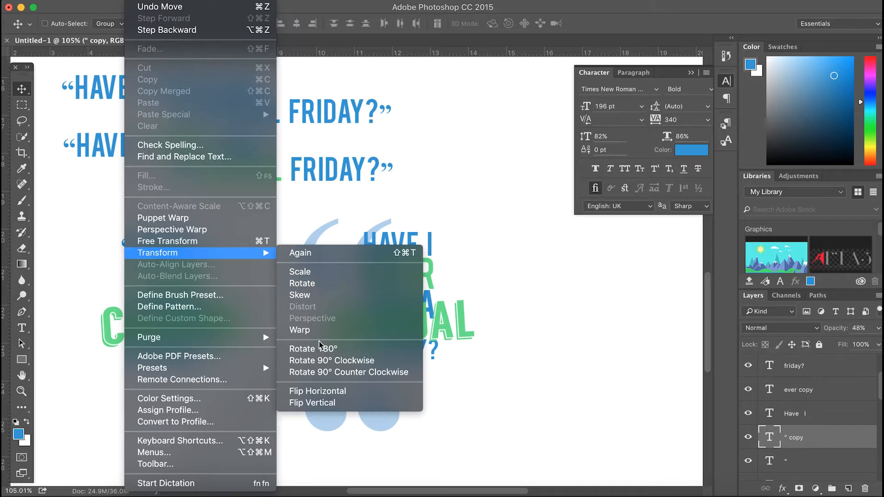
left_click(321, 403)
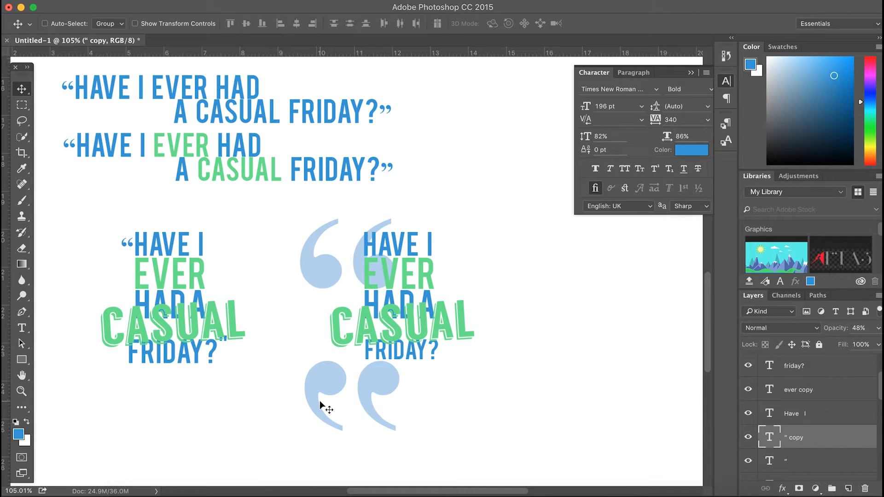
left_click(137, 0)
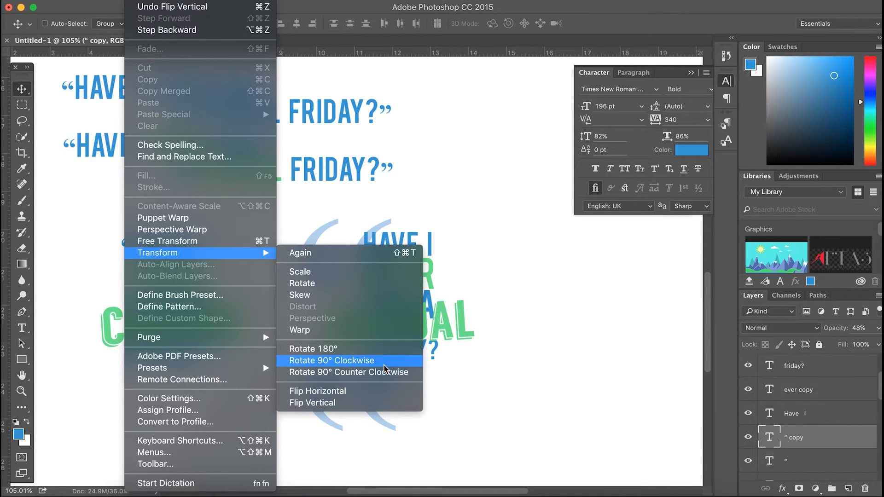
left_click(376, 391)
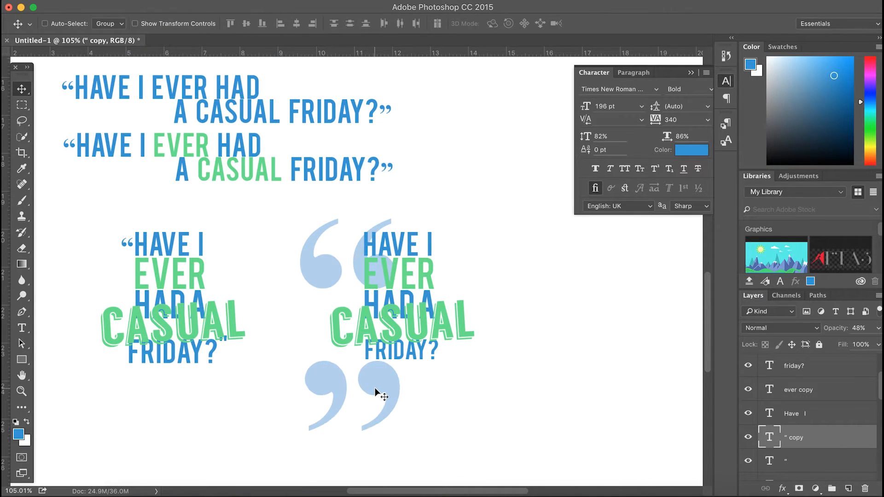
left_click_drag(340, 386, 452, 333)
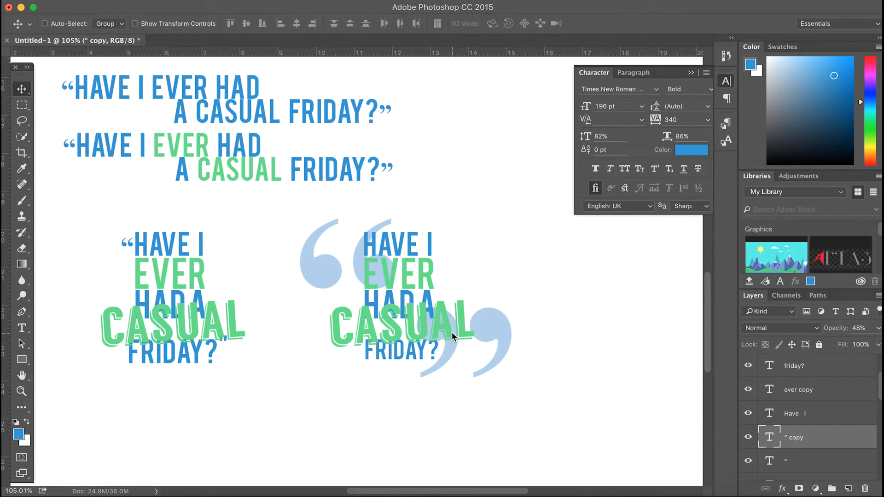
Examine the successive quote versions, from the plain black original down to the stacked design with large quotation marks
scroll(452, 332, "up", 15)
scroll(452, 332, "left", 3)
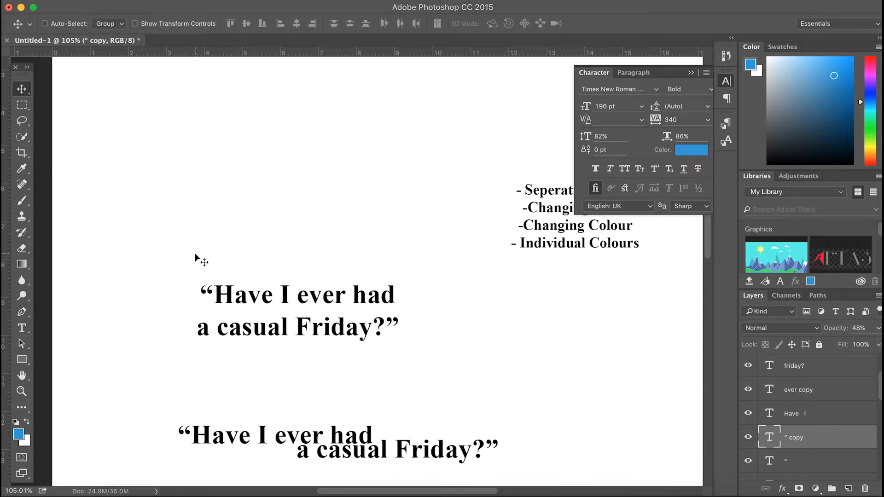
left_click(22, 106)
left_click_drag(172, 274, 451, 349)
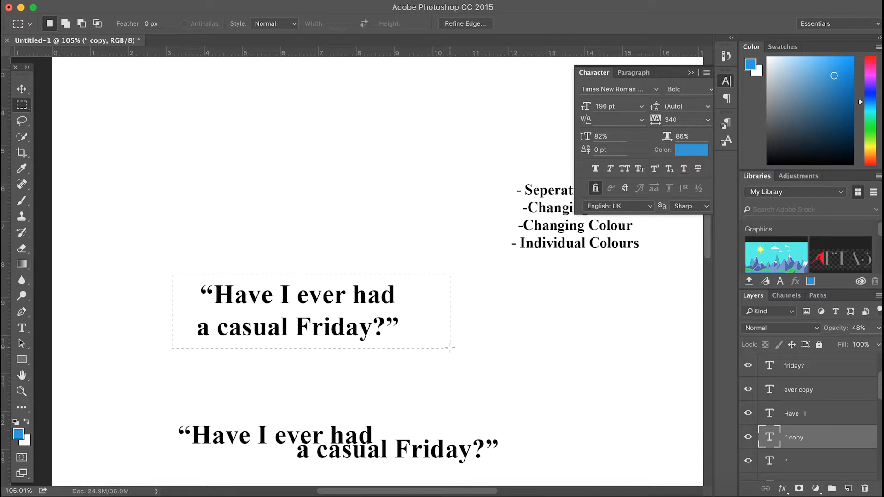
scroll(450, 349, "down", 5)
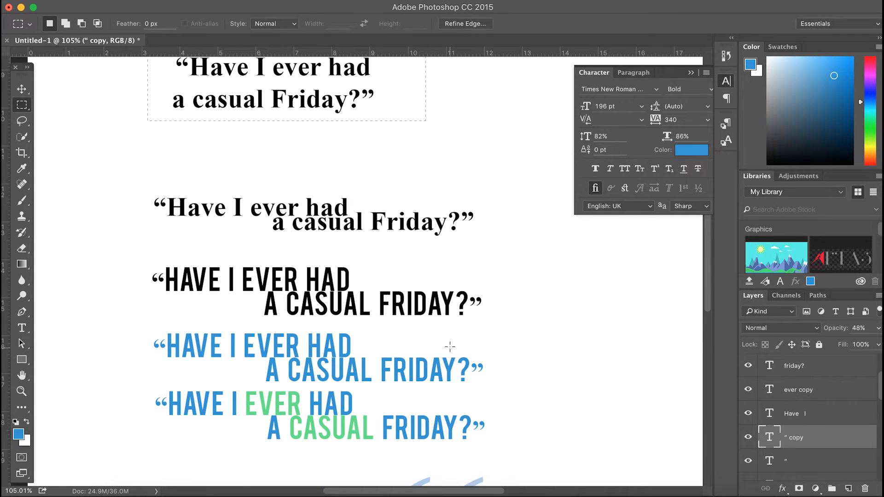
scroll(451, 346, "down", 3)
scroll(450, 343, "down", 2)
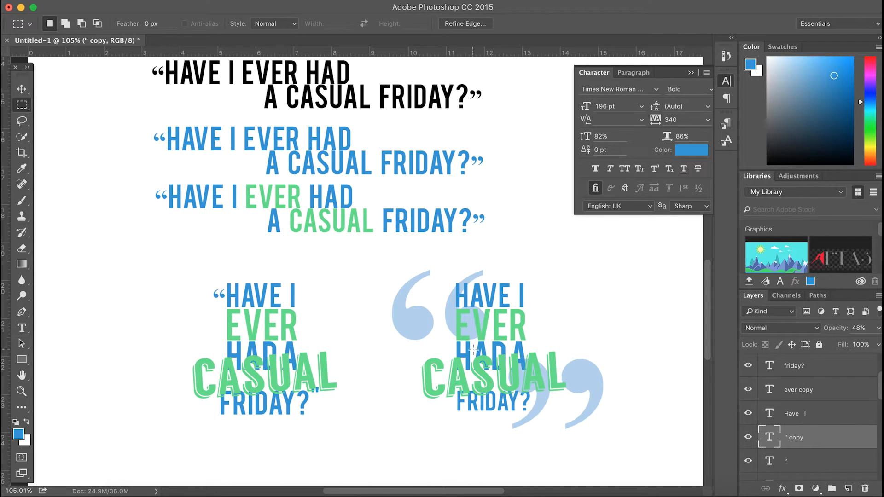
scroll(472, 349, "down", 2)
scroll(473, 350, "right", 3)
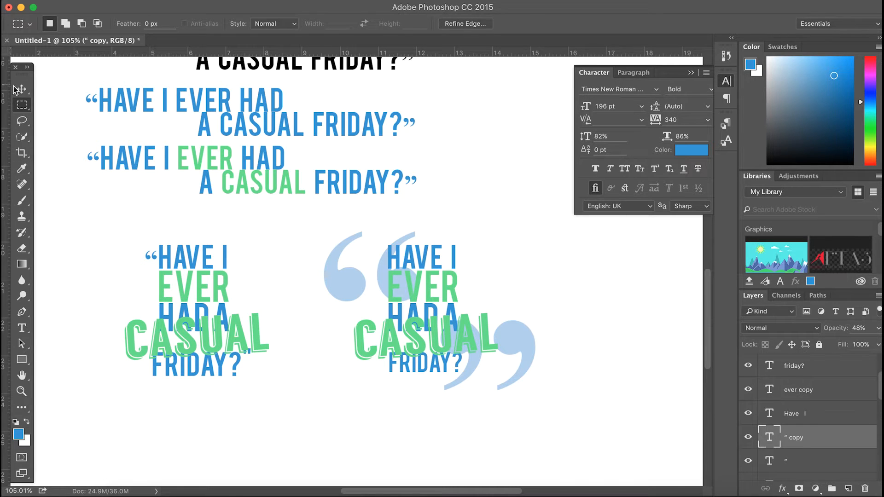
Try to move the original stacked quote's layers together with both large quotation marks
key("v")
scroll(348, 310, "right", 6)
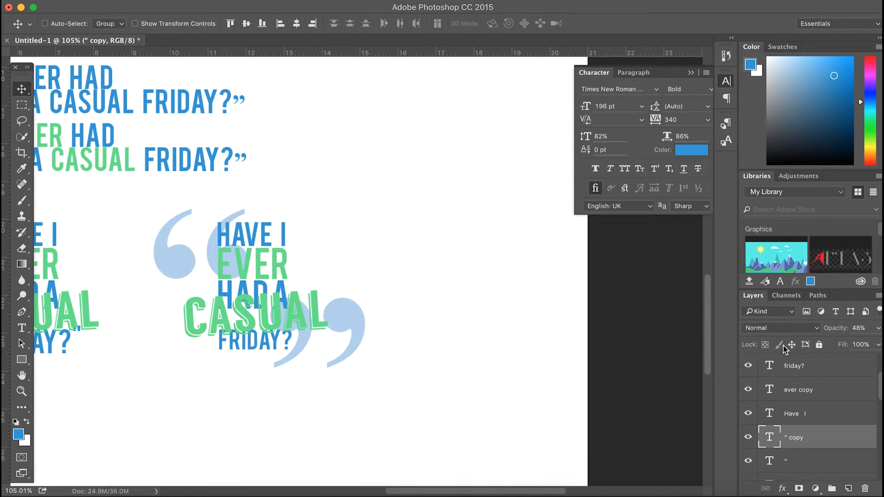
scroll(805, 444, "down", 4)
scroll(805, 444, "down", 3)
left_click(804, 441)
scroll(805, 440, "down", 3)
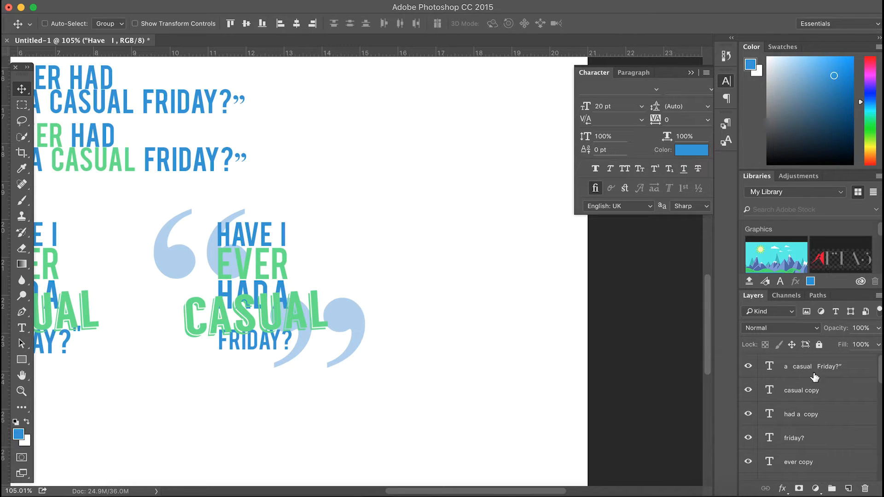
scroll(809, 395, "down", 5)
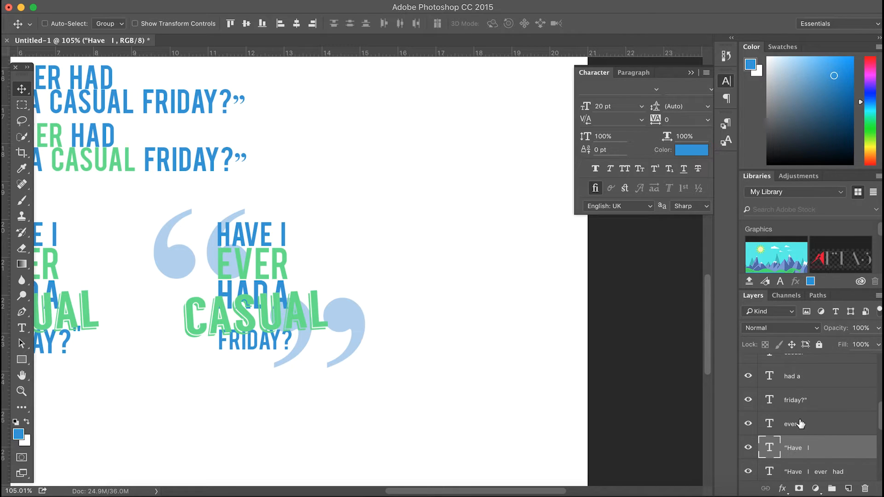
left_click(801, 423, "shift")
left_click(800, 400, "shift")
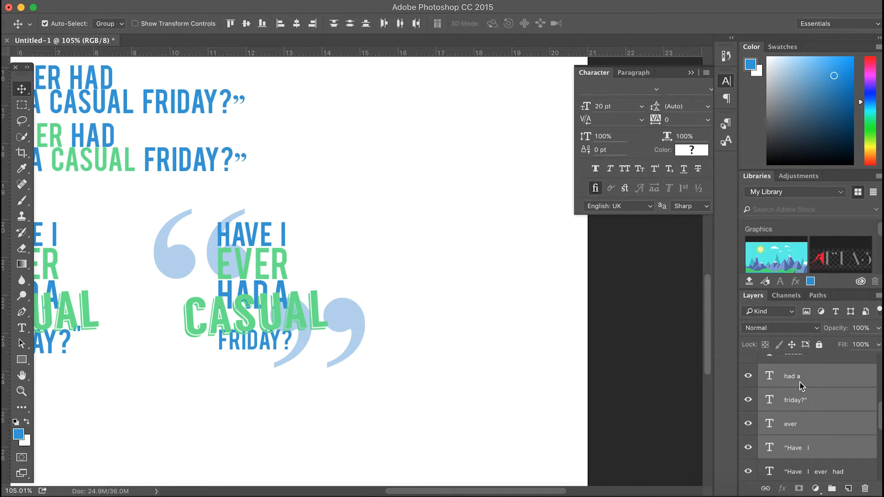
left_click(800, 381, "shift")
scroll(801, 389, "up", 2)
left_click(800, 389, "shift")
left_click(800, 365, "shift")
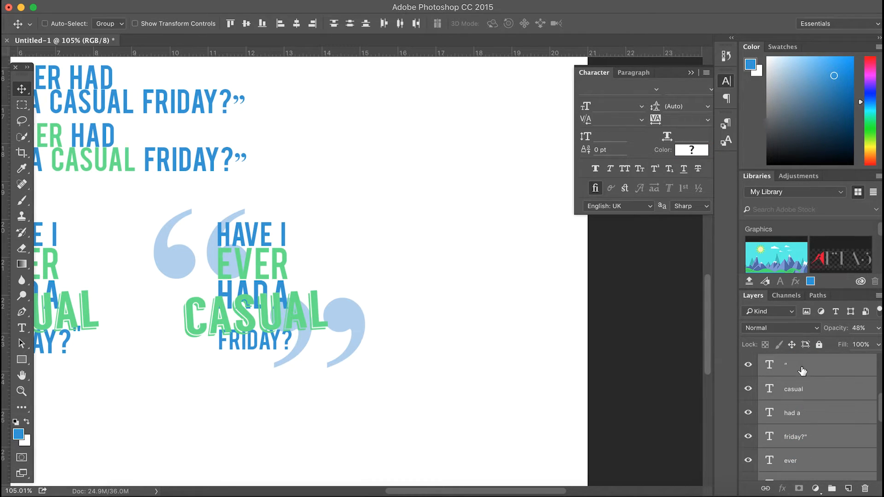
scroll(799, 366, "up", 2)
left_click(800, 388, "shift")
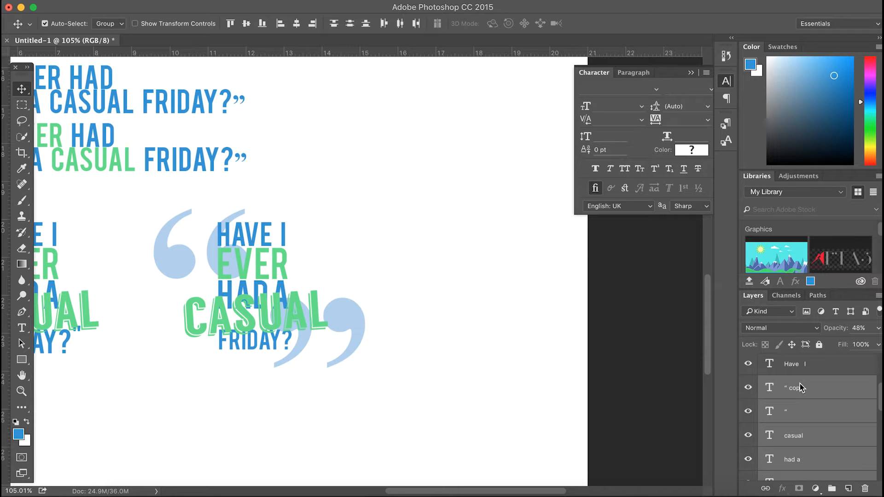
left_click_drag(280, 302, 345, 295)
key("super+z")
Draw a blue 772 × 589 px rectangle covering the copied quote and place its layer below both large quotation mark layers
scroll(266, 403, "left", 5)
scroll(269, 405, "right", 3)
scroll(269, 405, "up", 2)
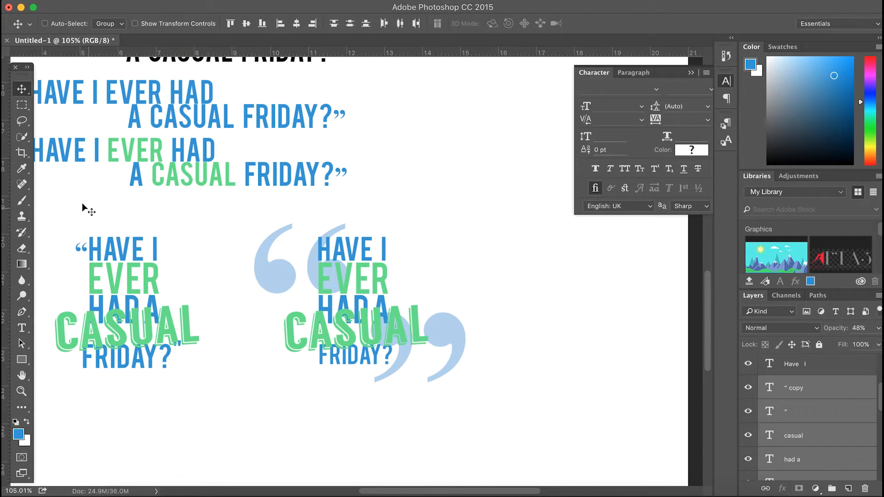
left_click(22, 264)
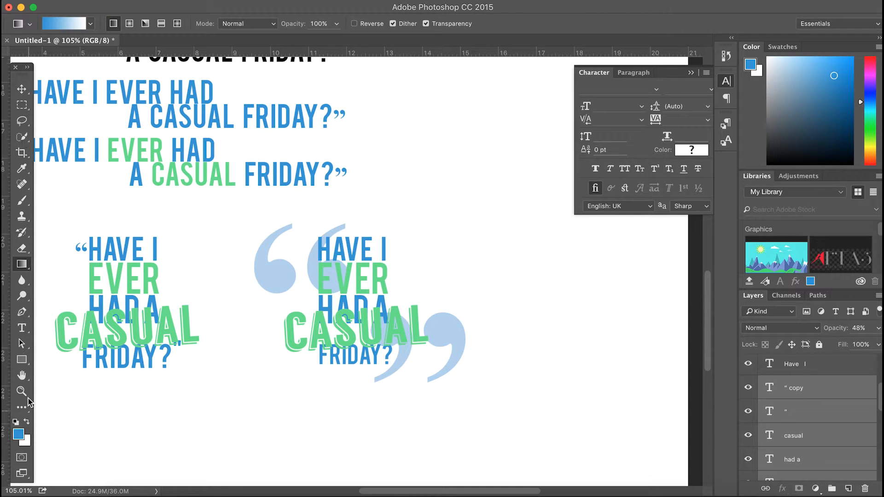
left_click(22, 358)
left_click_drag(241, 219, 489, 404)
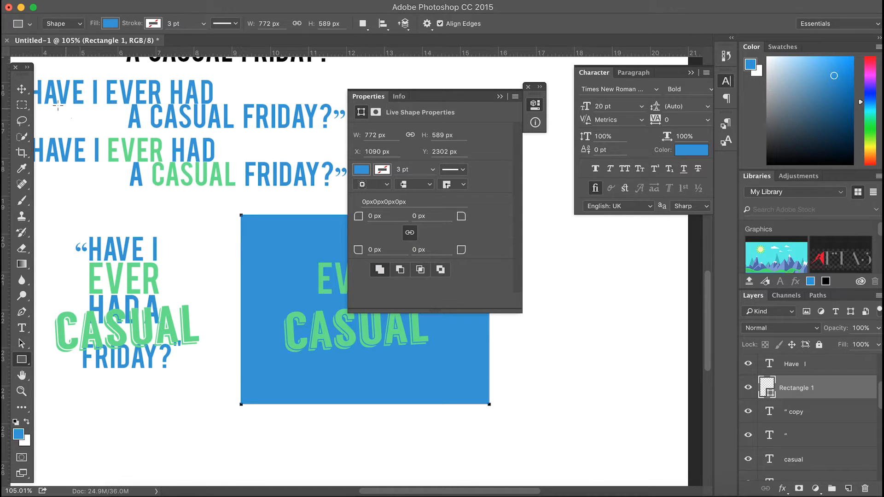
left_click(21, 88)
left_click_drag(801, 392, 804, 443)
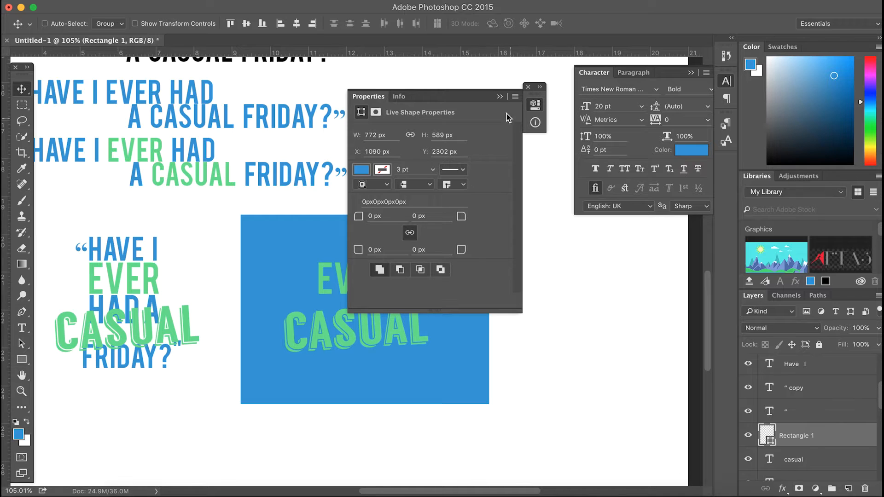
Set the foreground colour to near-black #010001
left_click(499, 96)
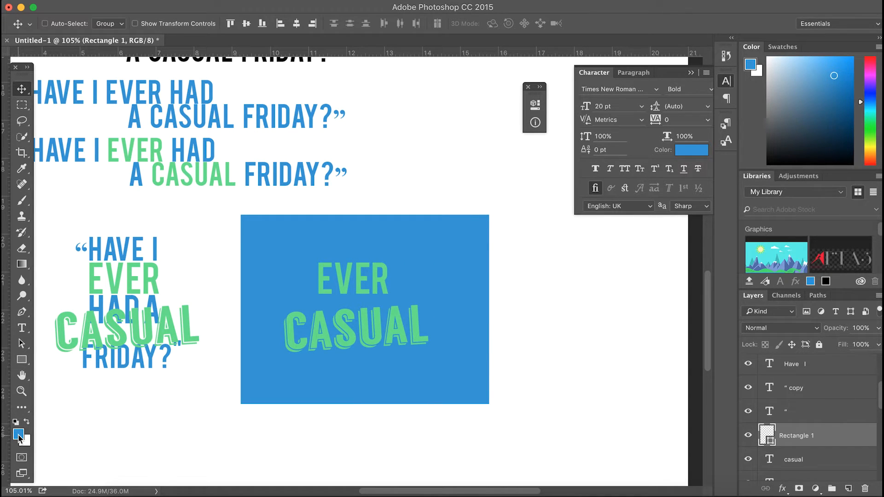
left_click(18, 437)
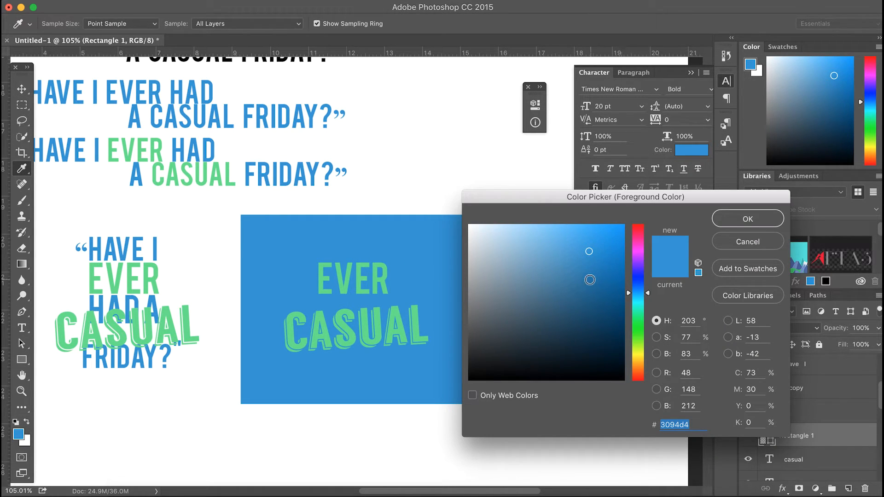
left_click(638, 263)
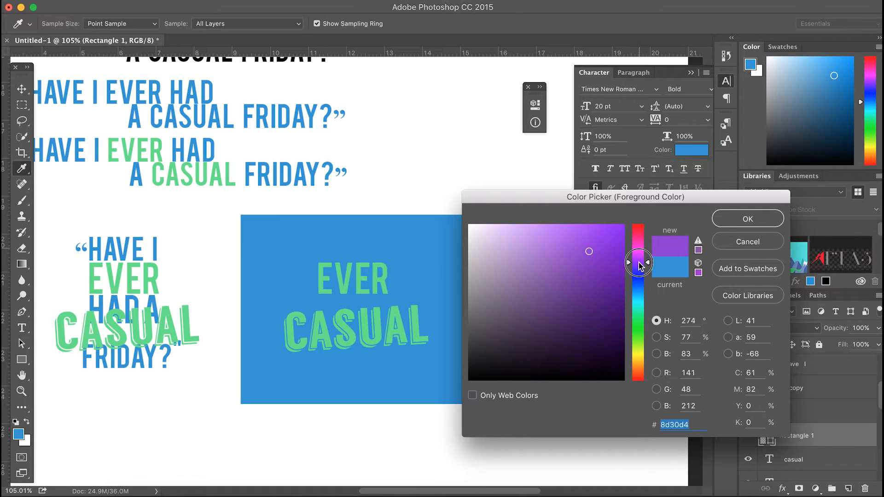
left_click(622, 380)
left_click(732, 220)
key("v")
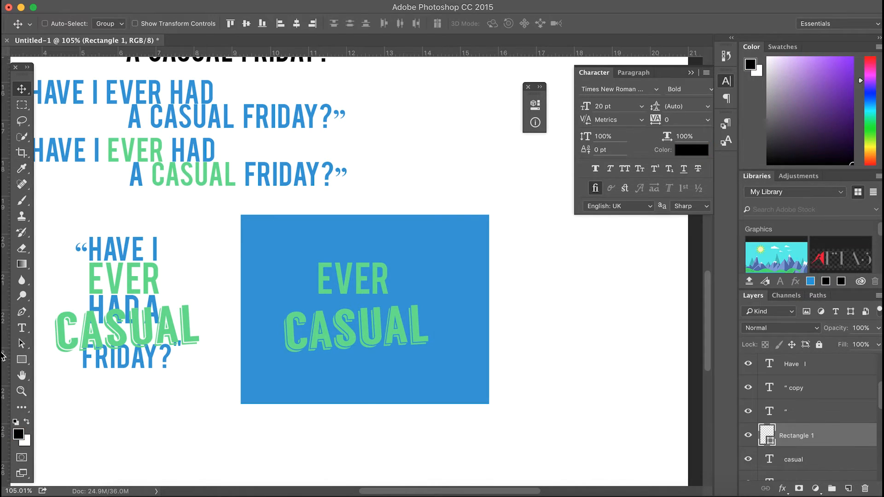
Recolour the background rectangle behind the copied quote to near-black
left_click(22, 328)
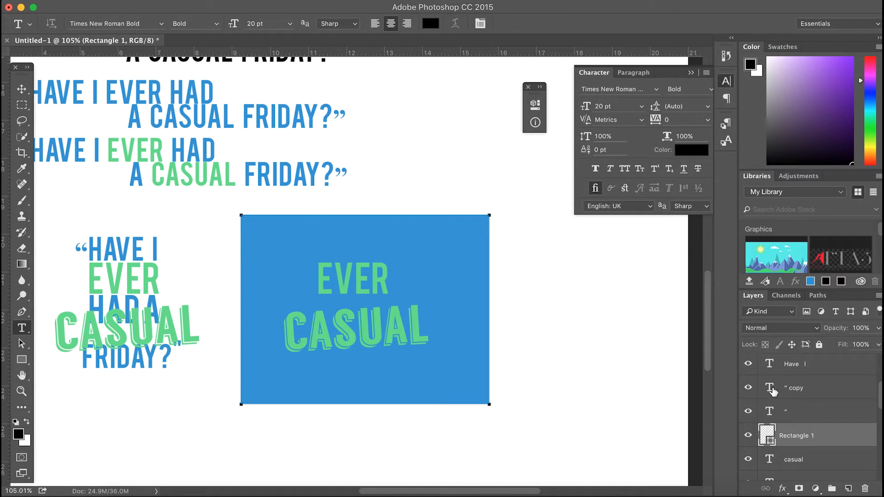
double_click(767, 431)
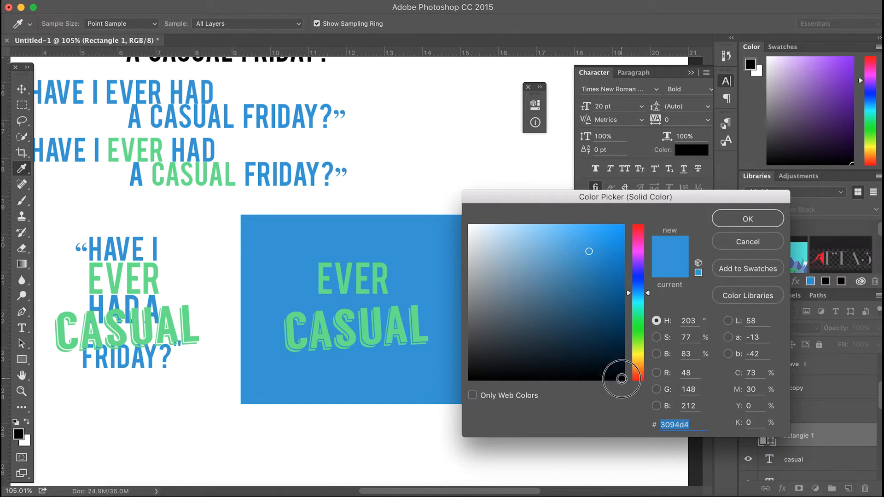
left_click(620, 378)
left_click(745, 219)
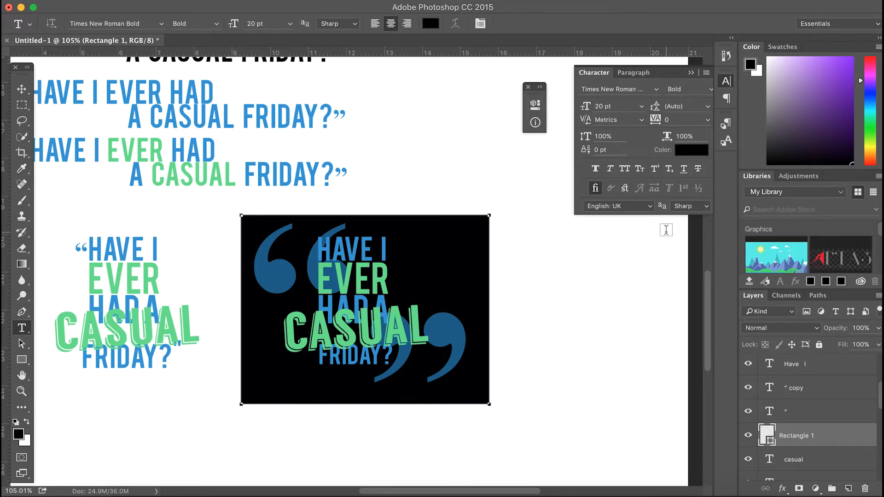
Recolour the word EVER in the copied quote to pink #e04dd4
double_click(328, 284)
left_click(17, 436)
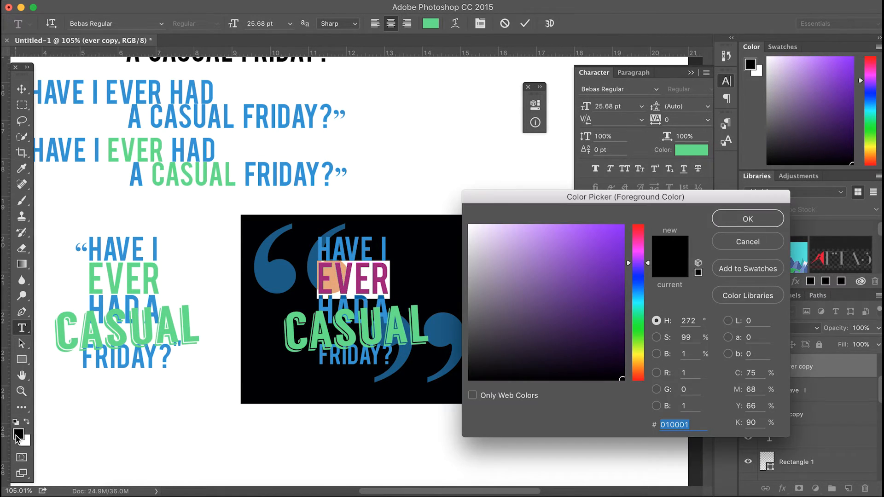
left_click(647, 249)
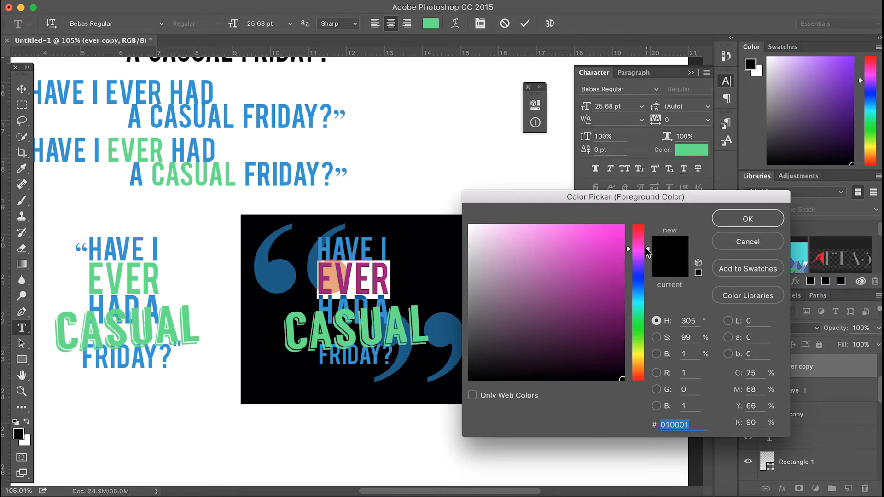
left_click(570, 243)
key("Return")
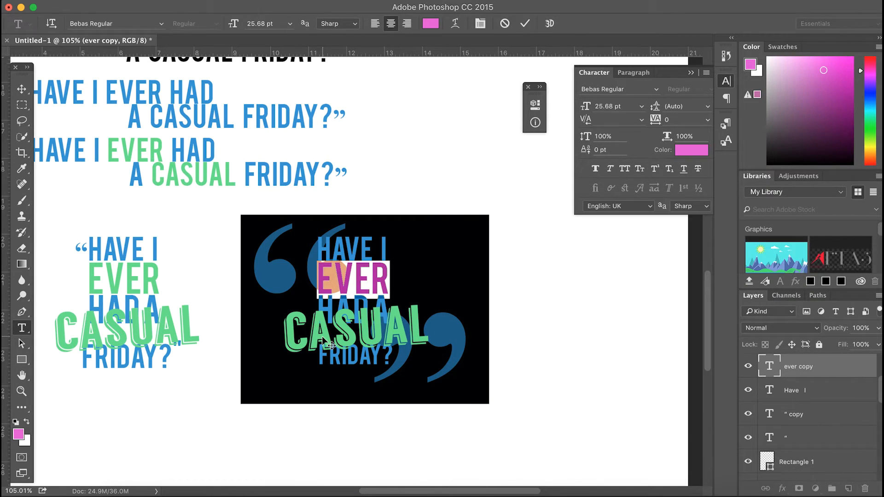
scroll(812, 443, "up", 2)
scroll(813, 442, "up", 4)
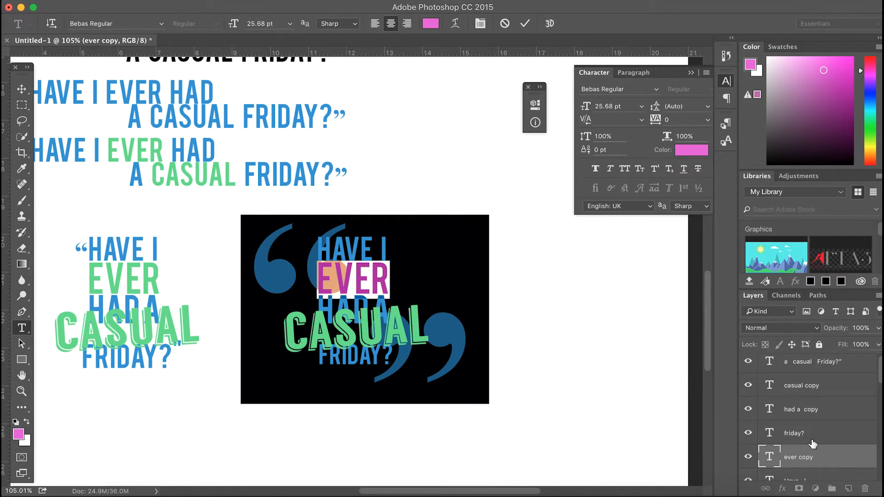
key("super+Return")
Apply the same pink #e04dd4 to the word CASUAL in the copied quote
left_click(805, 395)
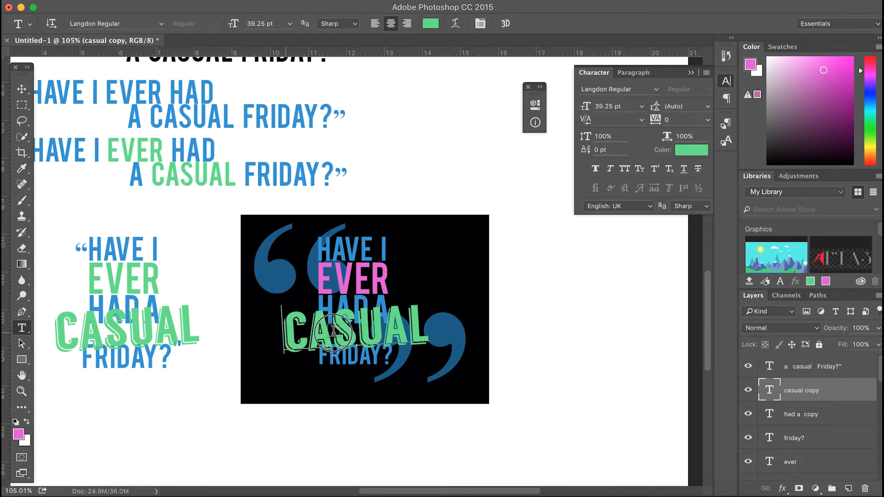
double_click(369, 342)
left_click(23, 433)
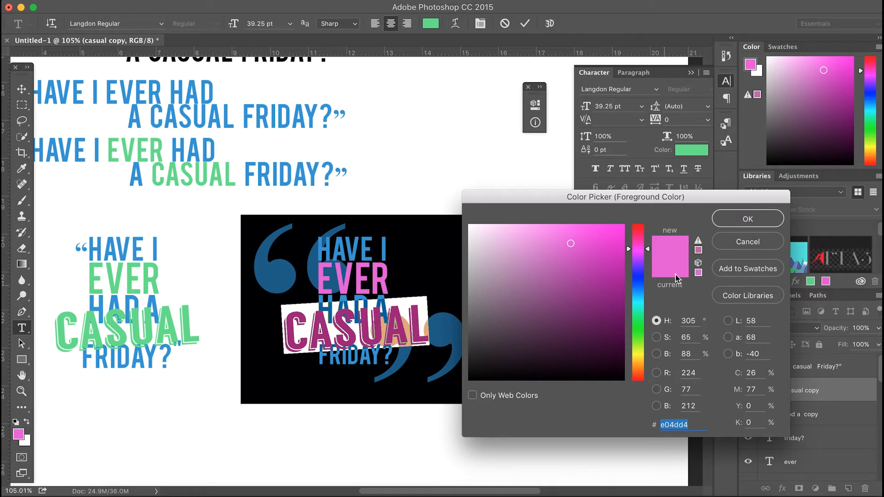
left_click(726, 225)
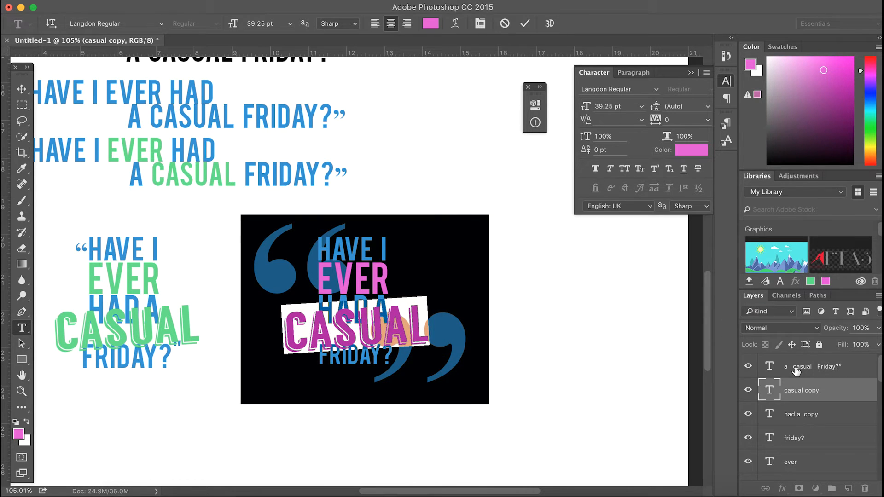
scroll(796, 386, "up", 3)
left_click(796, 386)
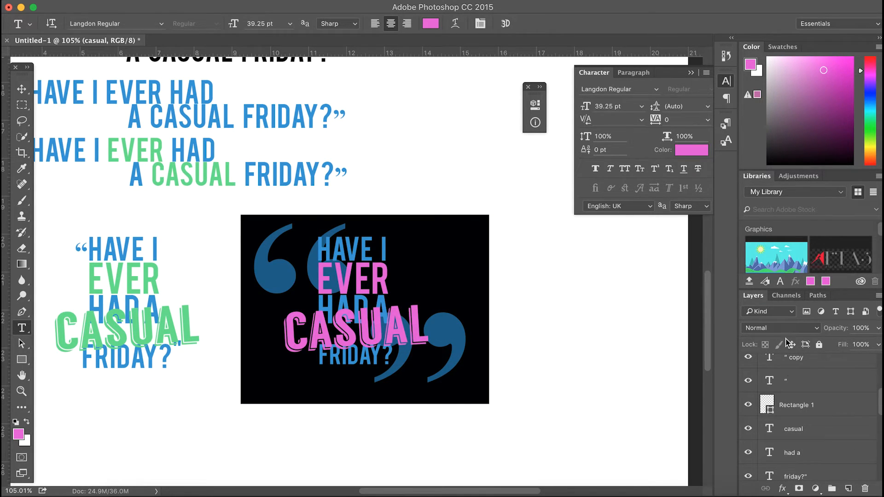
Recolour the large opening quotation mark behind the copied quote to pink #e04dd4
left_click(799, 381)
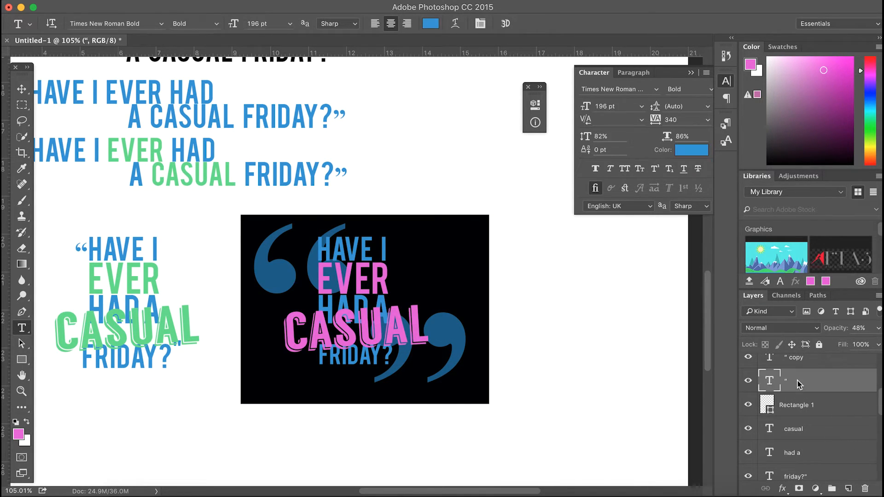
double_click(258, 256)
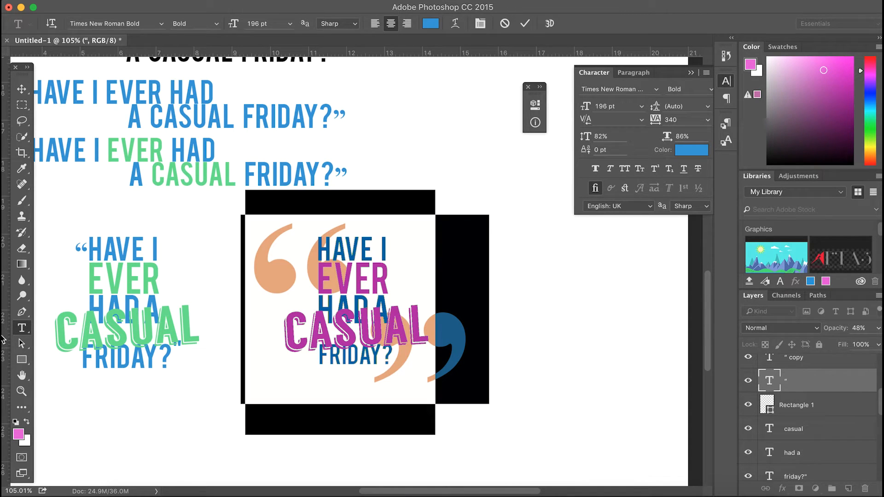
left_click(18, 435)
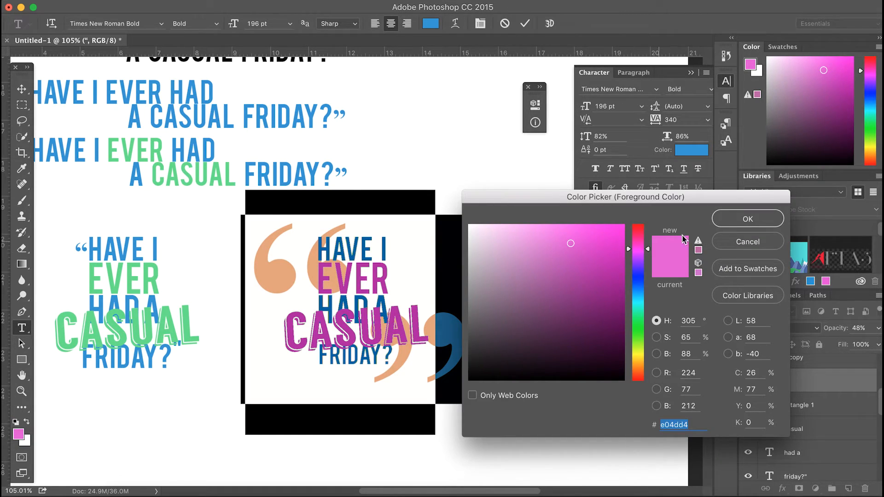
left_click(720, 220)
left_click(252, 277)
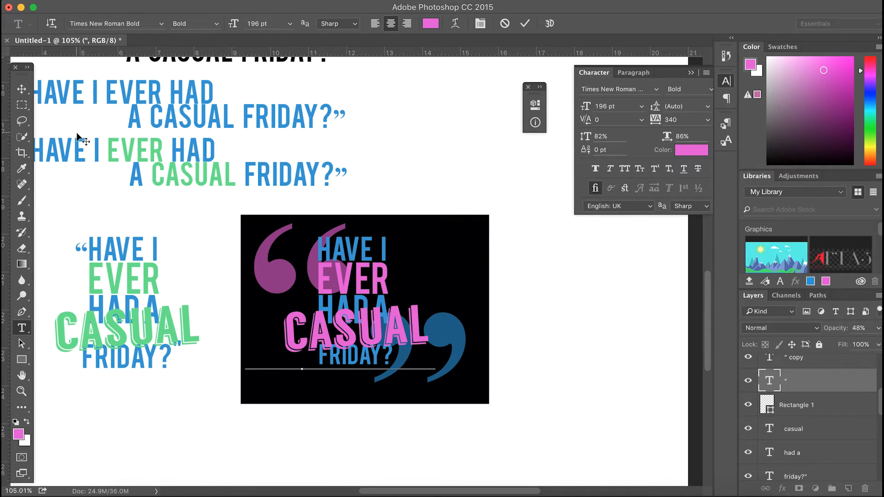
left_click(21, 89)
Recolour the large closing quotation mark behind the copied quote to pink #e04dd4
scroll(805, 444, "down", 5)
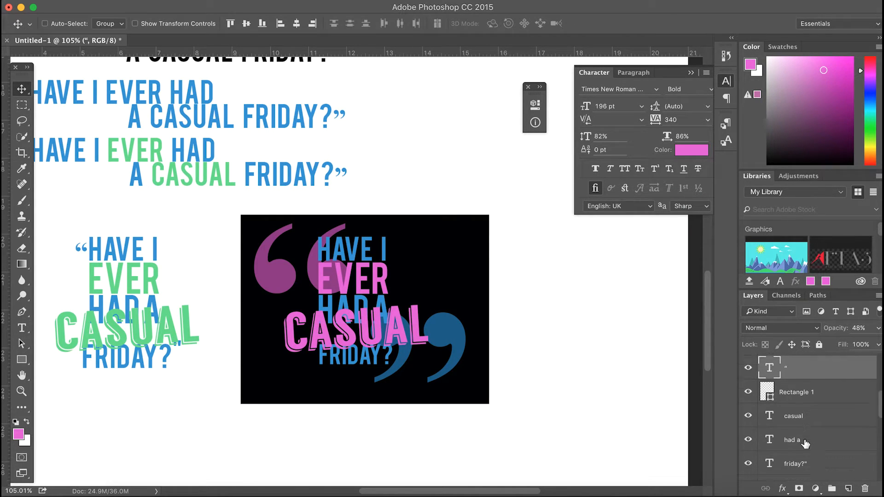
scroll(806, 426, "up", 5)
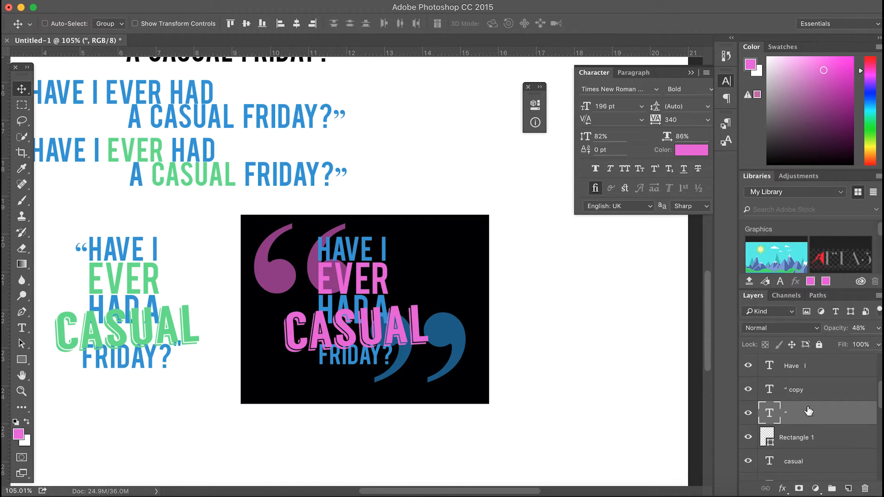
left_click(808, 390)
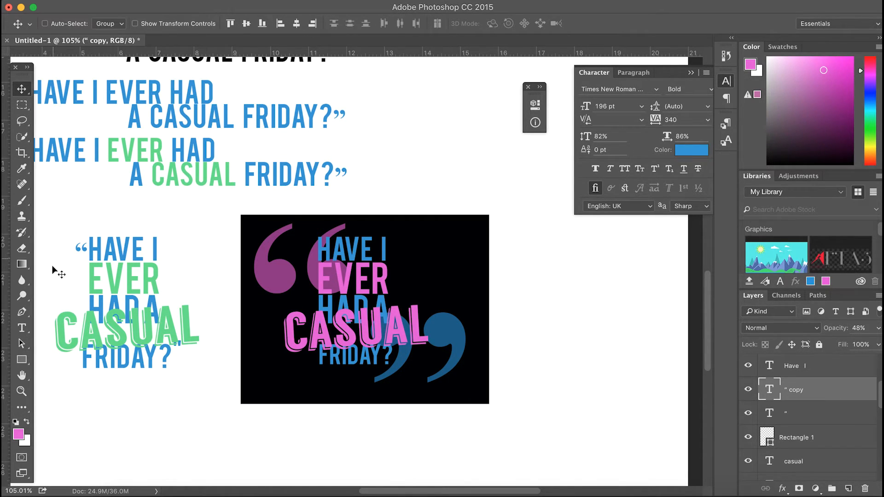
left_click(22, 327)
left_click_drag(466, 348, 364, 347)
left_click(18, 437)
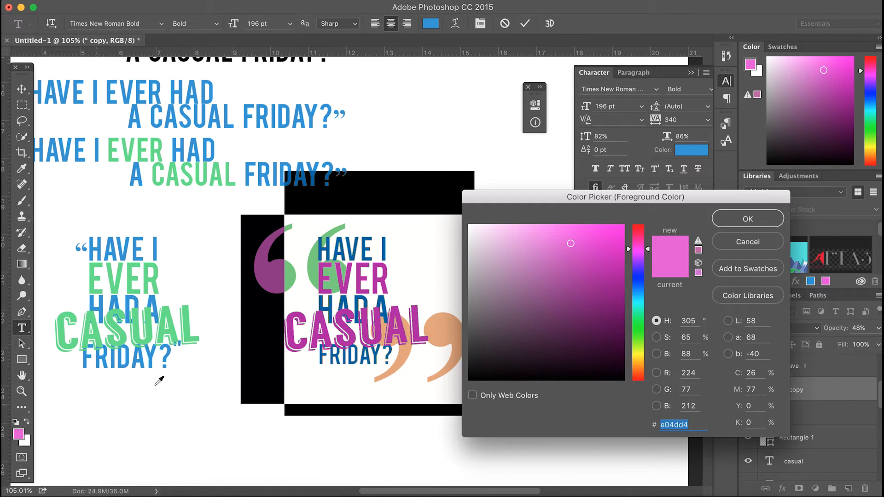
left_click(745, 219)
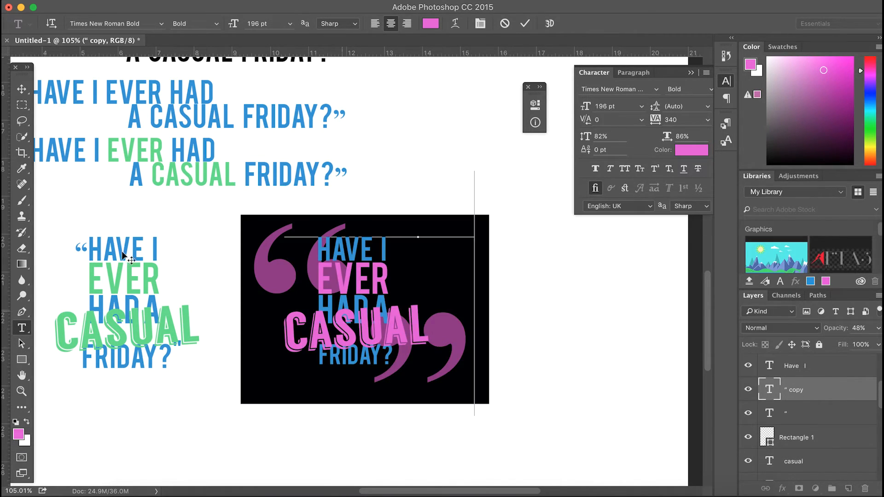
left_click(22, 89)
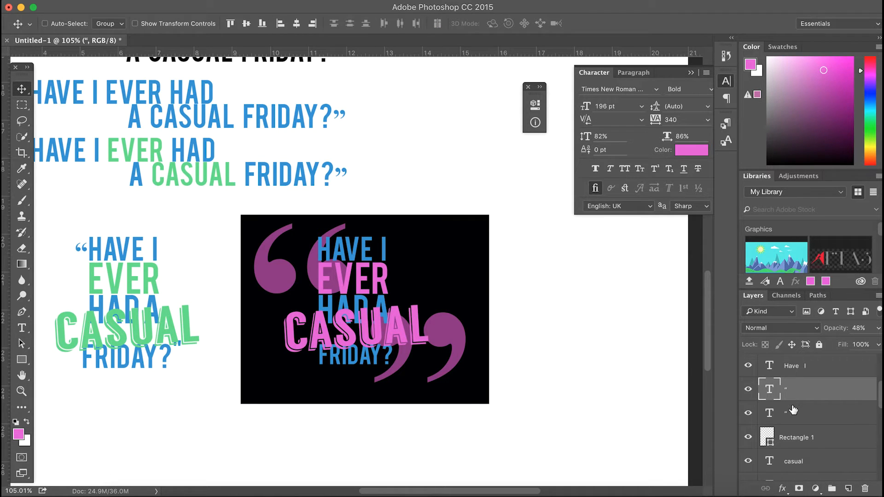
Identify the HAVE I layer of the copied quote and try adding a near-white drop shadow to it
left_click(748, 367)
left_click(747, 368)
left_click(781, 363)
double_click(829, 365)
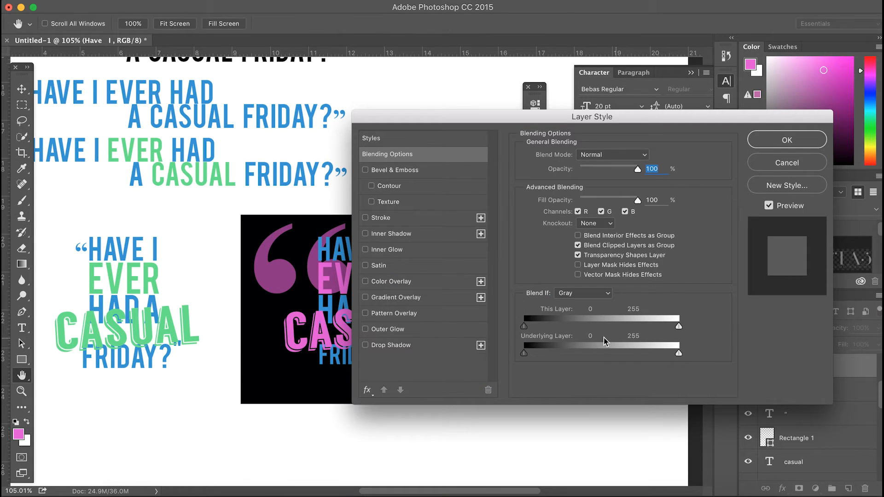
left_click(375, 347)
left_click(567, 187)
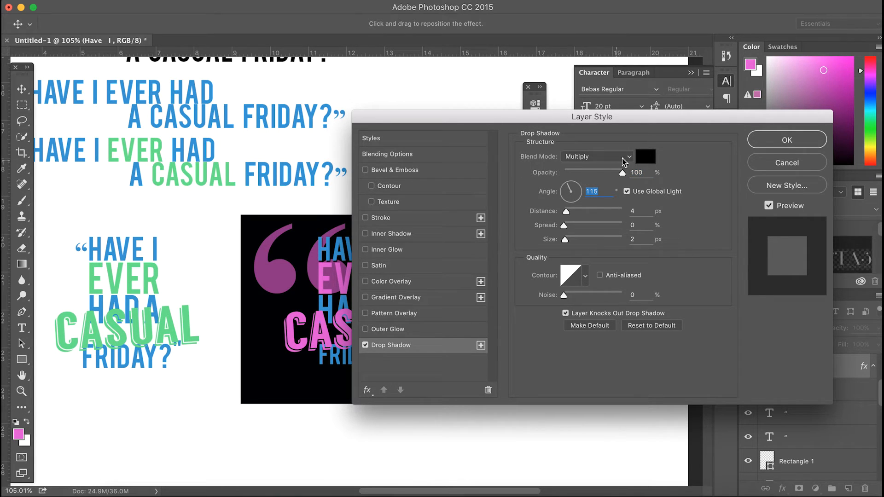
left_click(640, 157)
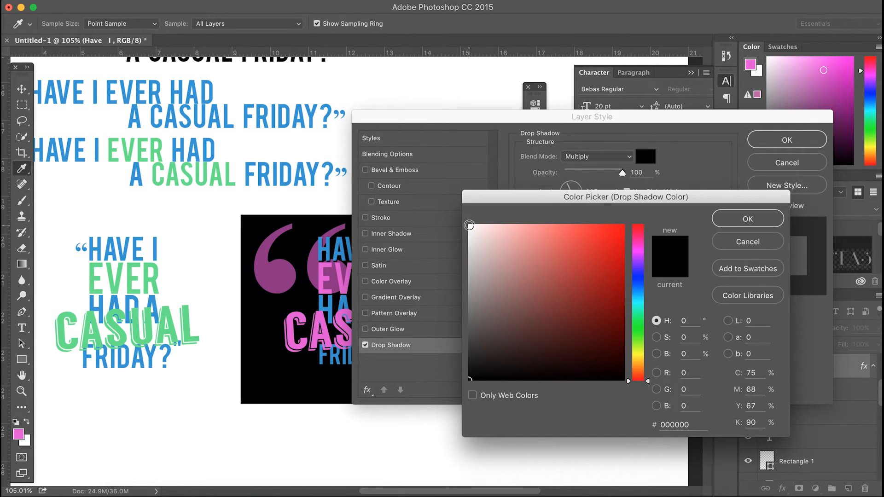
left_click(469, 225)
left_click(747, 219)
Try a pale green tint for the HAVE I drop shadow, and return its colour to near-white
left_click(645, 157)
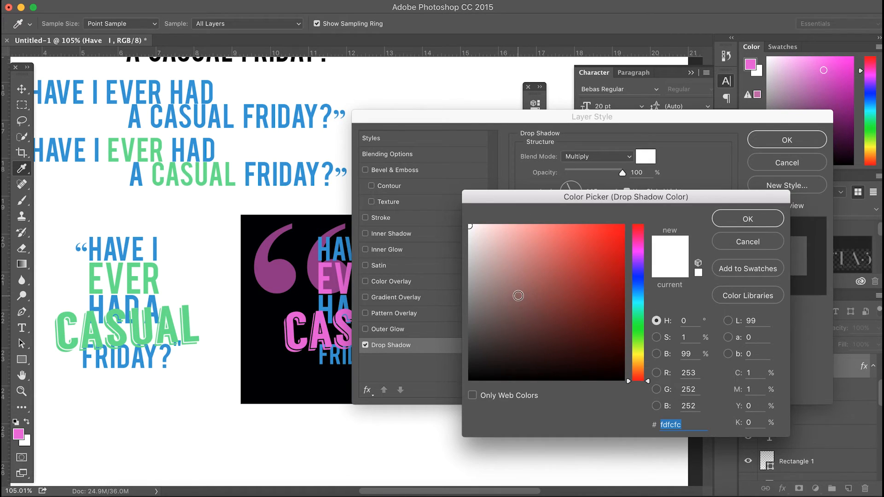
left_click(640, 252)
left_click_drag(474, 243, 509, 227)
left_click_drag(639, 272, 641, 311)
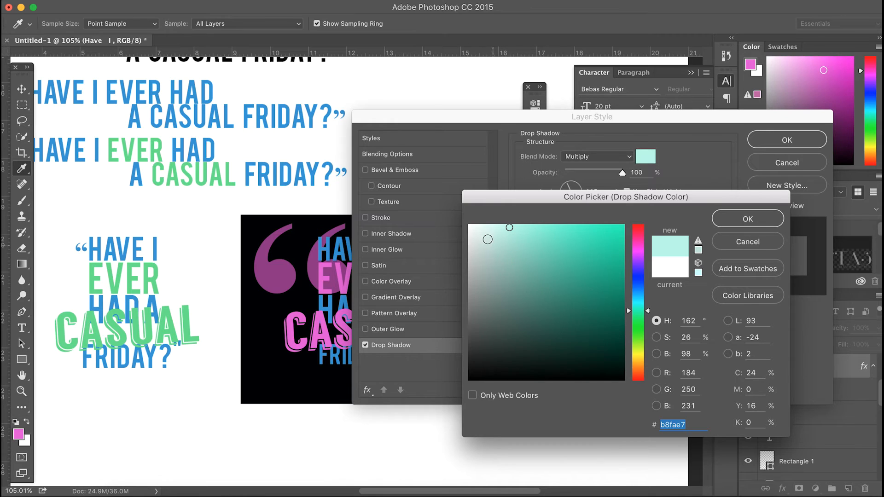
left_click(471, 227)
left_click(747, 219)
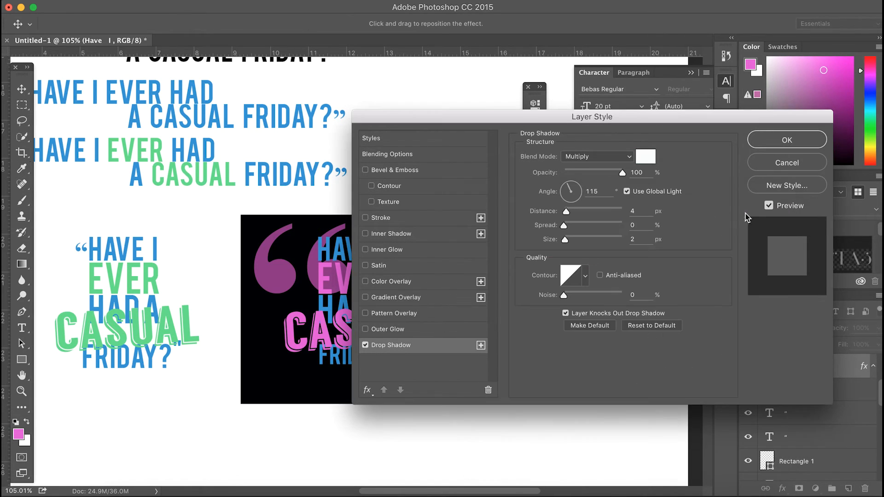
Try a 0 px distance and different angles for the HAVE I drop shadow, and discard the effect
left_click(567, 211)
left_click_drag(583, 212, 557, 214)
left_click_drag(535, 120, 595, 119)
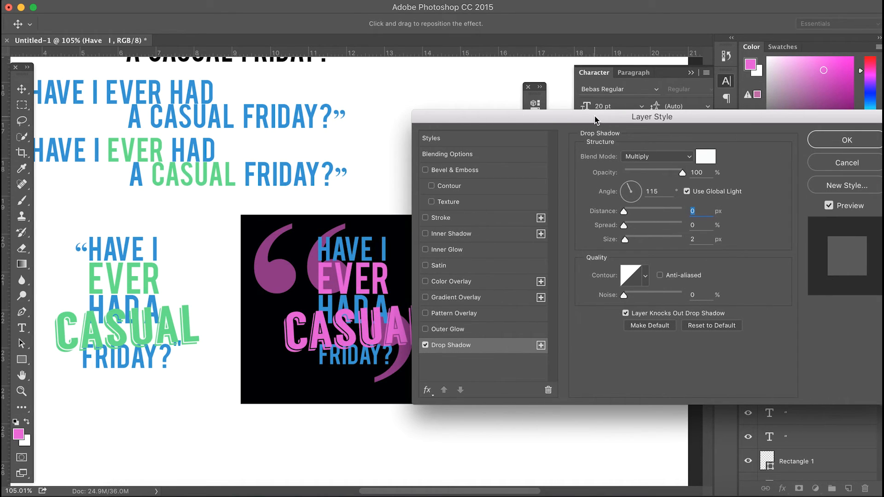
left_click_drag(684, 173, 770, 163)
left_click(636, 191)
left_click_drag(629, 203, 628, 228)
left_click(625, 186)
left_click(818, 162)
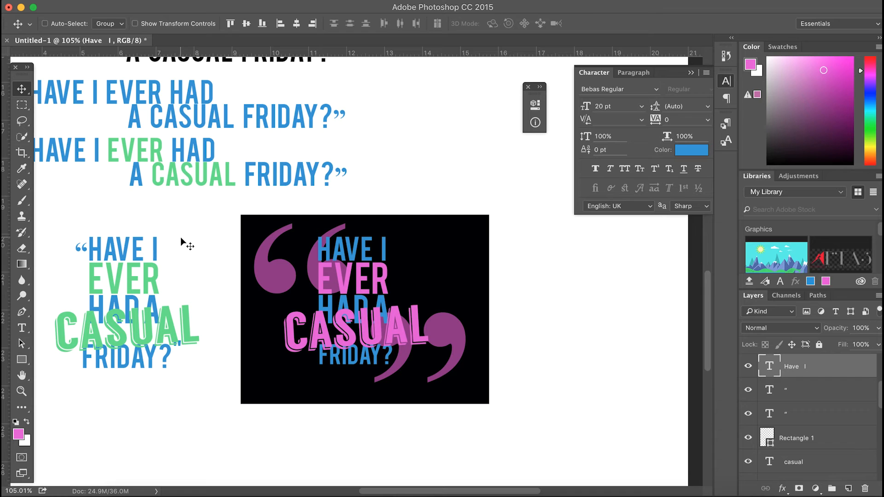
scroll(183, 241, "up", 10)
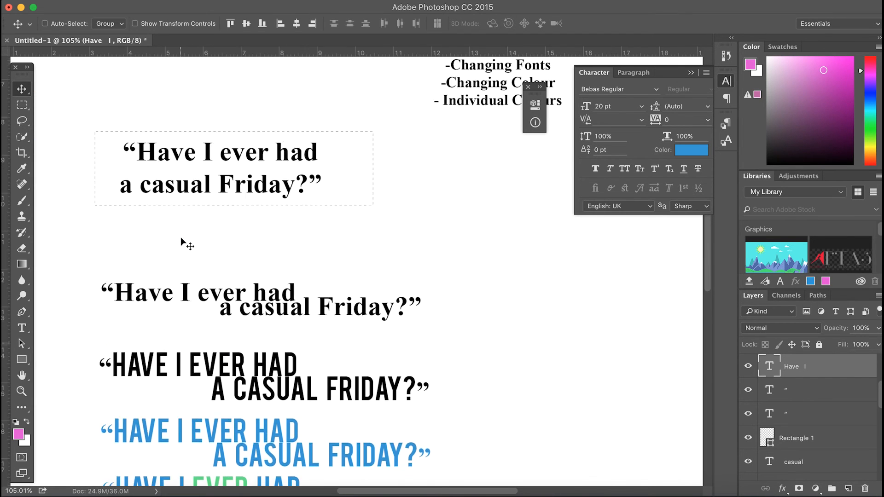
scroll(183, 241, "down", 10)
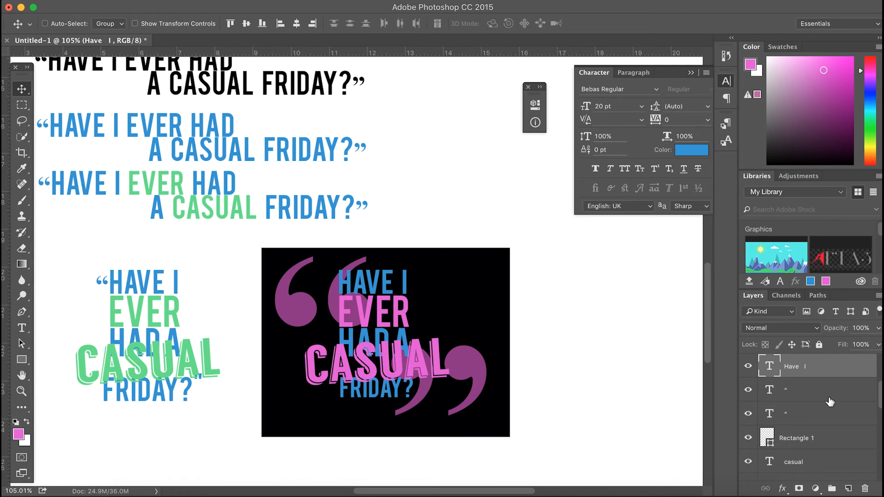
Group the Have I, both quotation mark, Rectangle 1, casual, had a and friday?" layers together
left_click(804, 389, "super")
left_click(799, 412, "super")
left_click(800, 443, "super")
left_click(800, 465, "super")
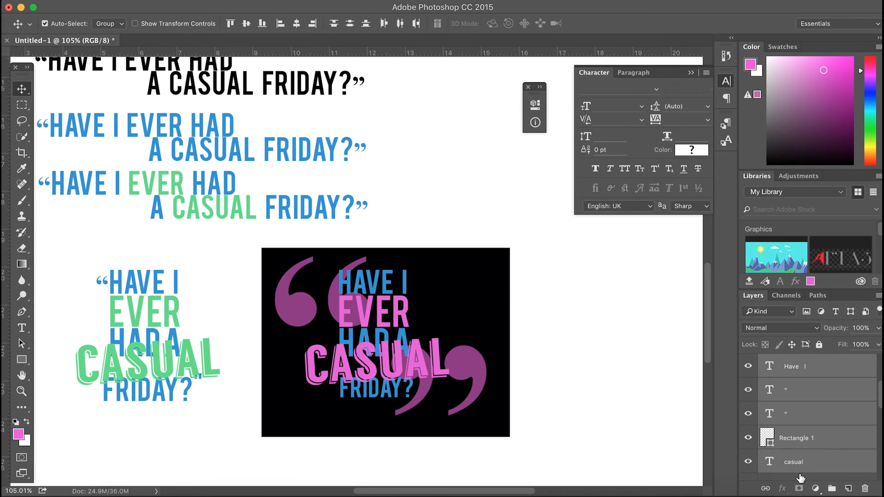
scroll(808, 438, "down", 3)
left_click(809, 414, "super")
left_click(805, 436, "super")
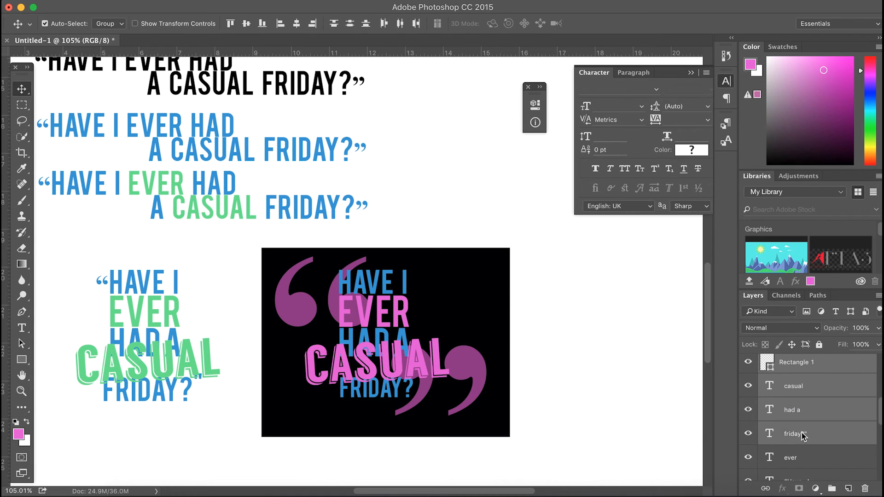
left_click(199, 1)
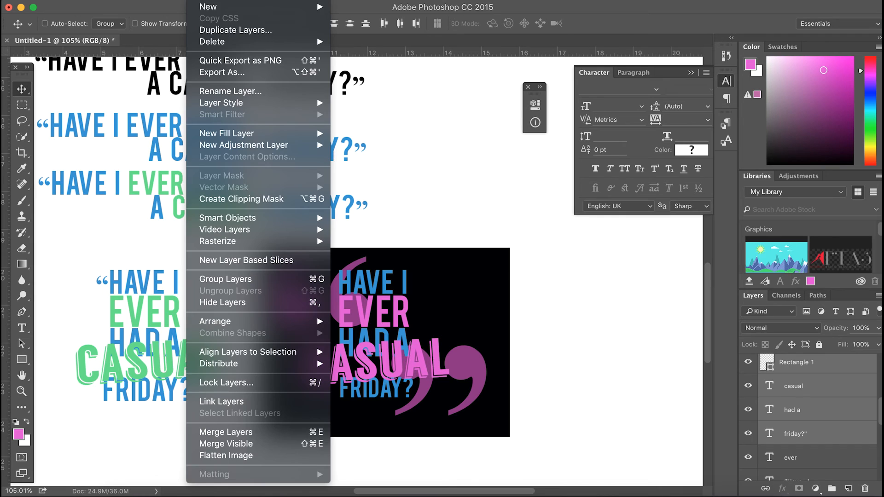
left_click(230, 280)
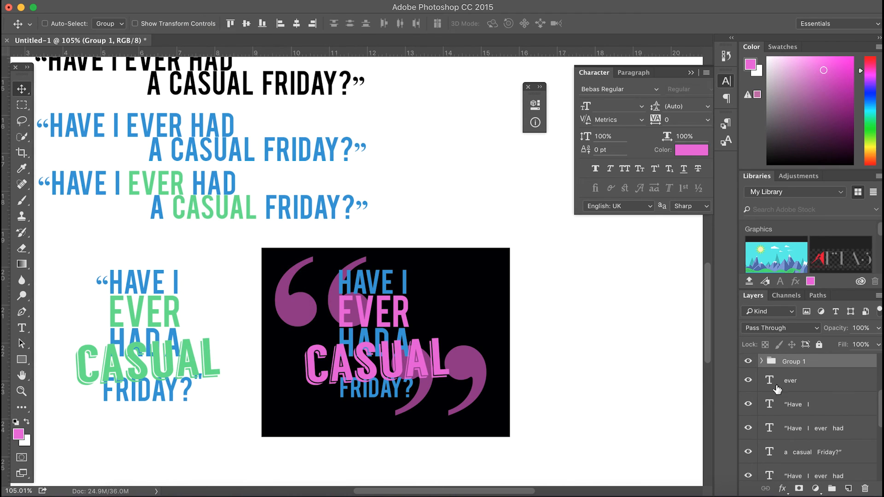
Try moving the grouped quote artwork down and to the left, and undo the move
left_click(407, 276)
left_click_drag(408, 274, 362, 310)
key("super+z")
scroll(322, 311, "up", 8)
scroll(322, 311, "left", 5)
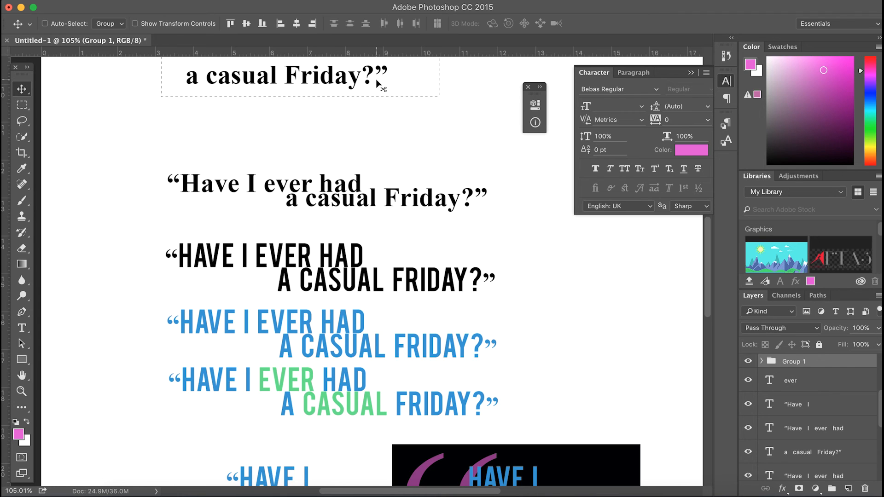
scroll(378, 84, "down", 5)
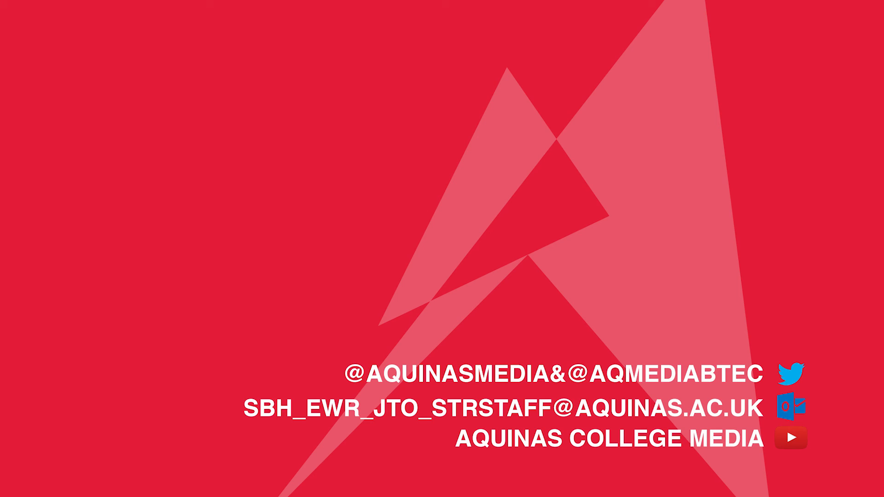